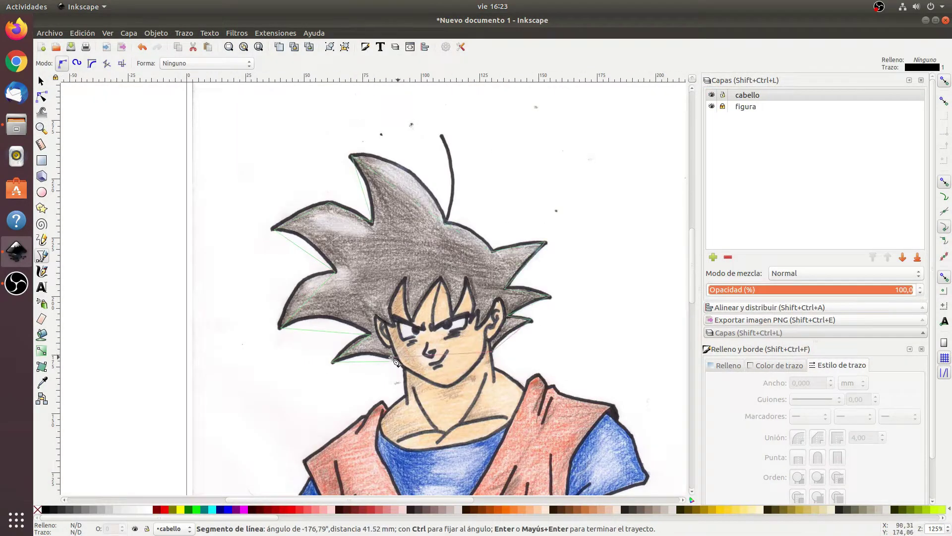
# Close the hair outline at its first point, then begin tracing the face outline with the Pen tool.
pyautogui.click(492, 352)
pyautogui.press('n')
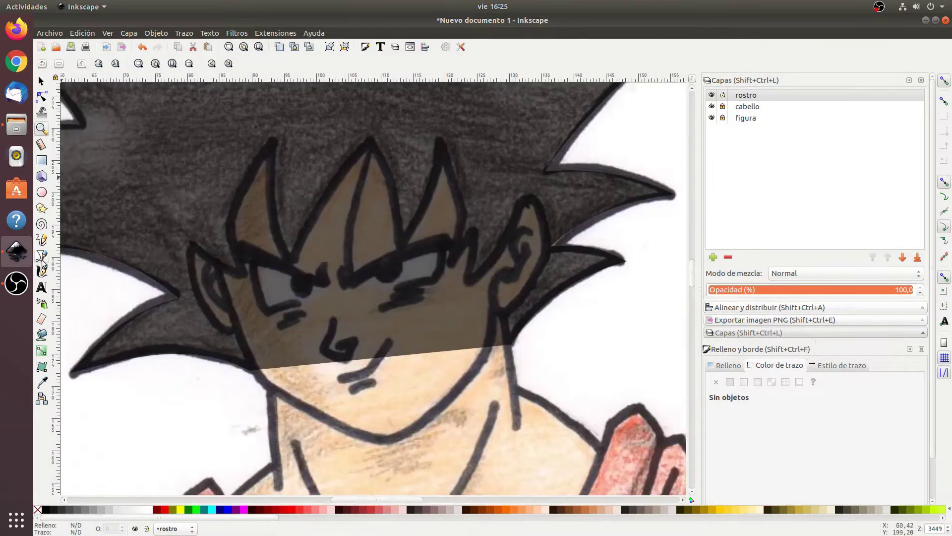
pyautogui.click(42, 257)
pyautogui.click(238, 330)
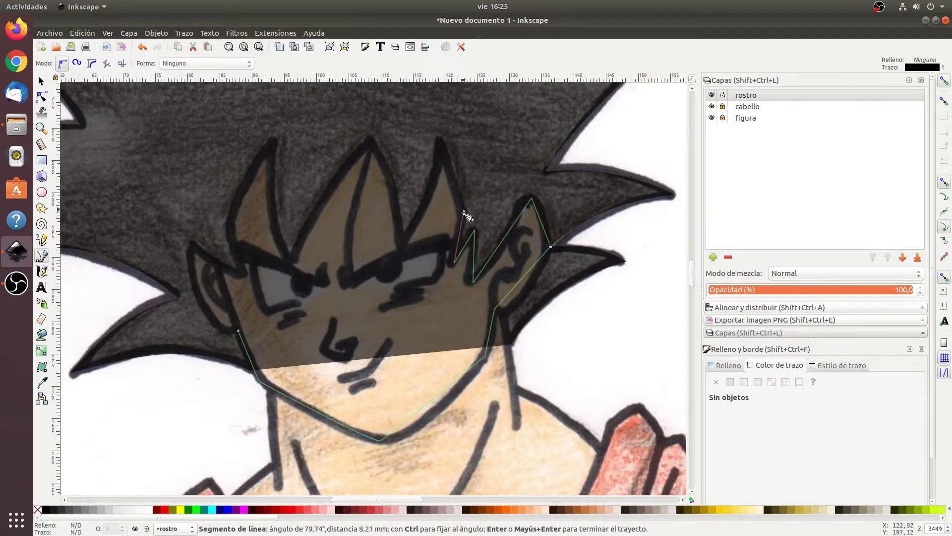
# Close the face outline and reshape its nodes near the ear and chin.
pyautogui.click(221, 330)
pyautogui.click(238, 331)
pyautogui.click(42, 96)
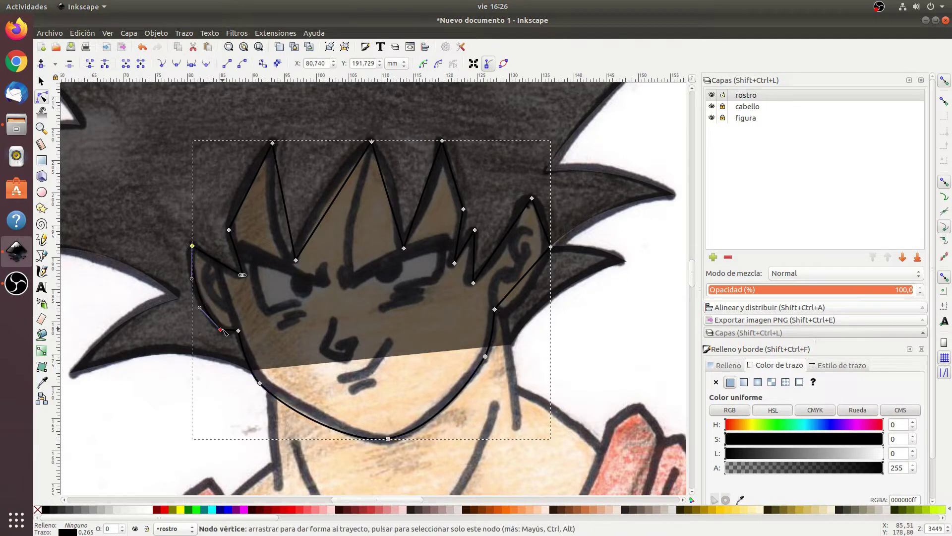
pyautogui.click(229, 230)
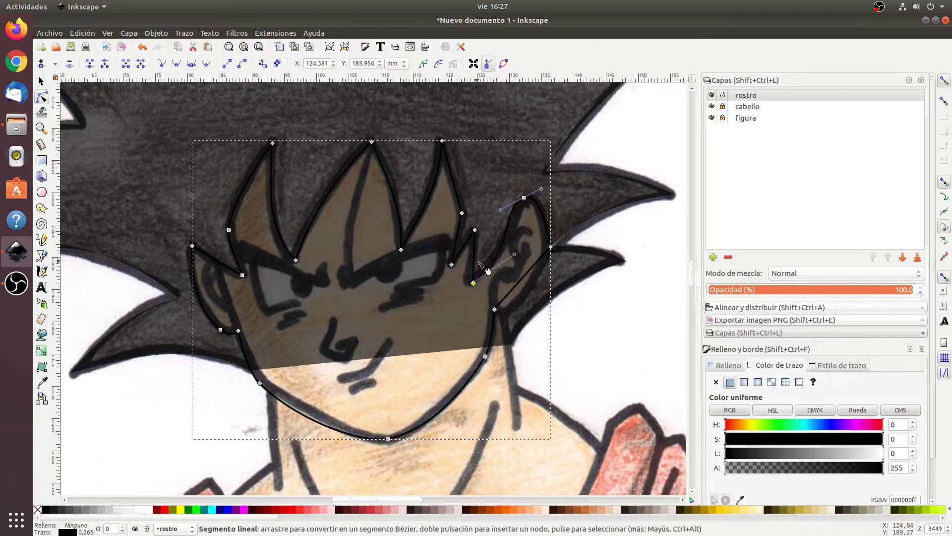
pyautogui.moveTo(469, 284); pyautogui.dragTo(467, 283)
pyautogui.click(390, 440)
# Fill the face with a peach skin tone and fix the curve where hair cuts in.
pyautogui.click(546, 510)
pyautogui.press('-')
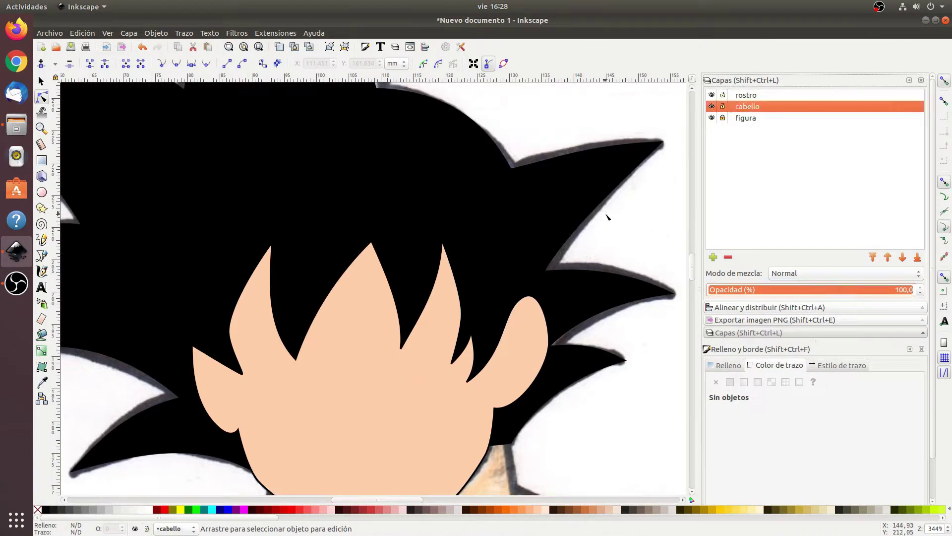
pyautogui.press('s')
pyautogui.click(841, 365)
pyautogui.press('n')
pyautogui.scroll(4, 457, 320)
pyautogui.moveTo(497, 318); pyautogui.dragTo(501, 307)
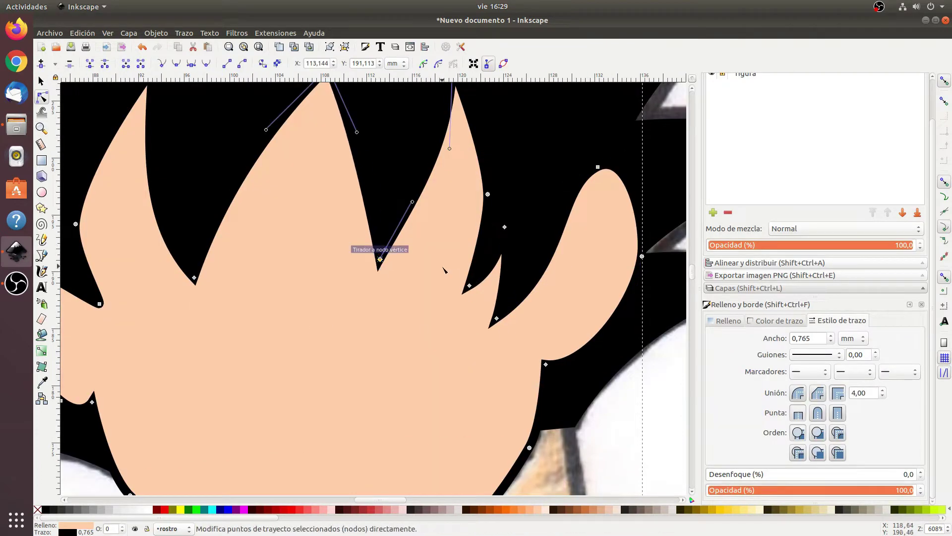
# Nudge a face node and lower the rostro layer opacity to 52.4%.
pyautogui.press('-')
pyautogui.press('-')
pyautogui.moveTo(194, 211); pyautogui.dragTo(195, 213)
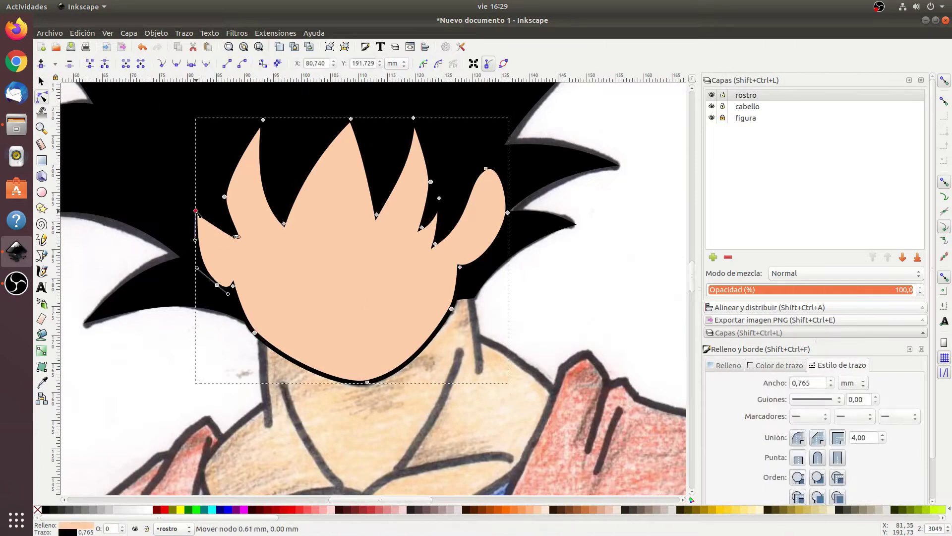
pyautogui.press('-')
pyautogui.press('Escape')
pyautogui.scroll(1, 372, 288)
pyautogui.moveTo(910, 289); pyautogui.dragTo(815, 289)
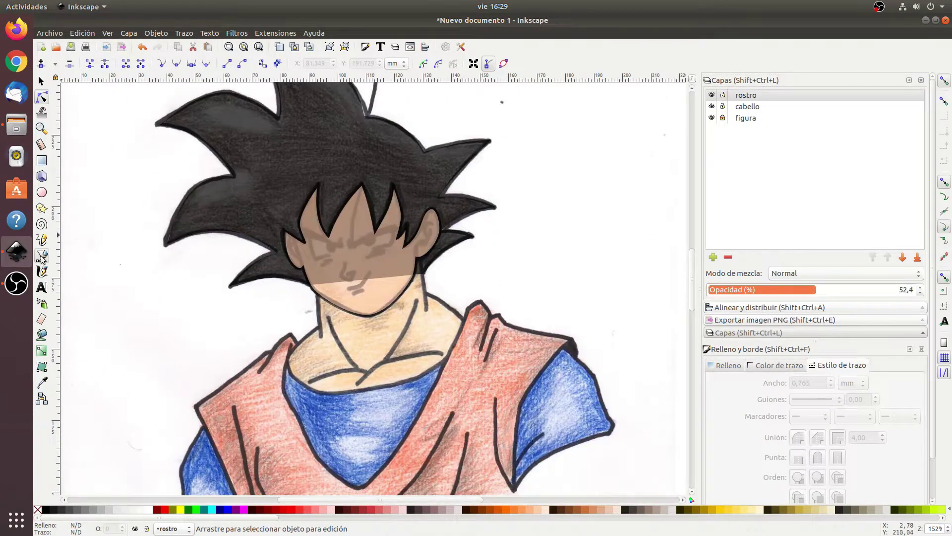
# Create the cuello layer and draw the neck outline path on it.
pyautogui.click(42, 255)
pyautogui.click(316, 284)
pyautogui.press('Escape')
pyautogui.rightClick(426, 289)
pyautogui.rightClick(751, 97)
pyautogui.press('Escape')
pyautogui.click(82, 33)
pyautogui.click(99, 99)
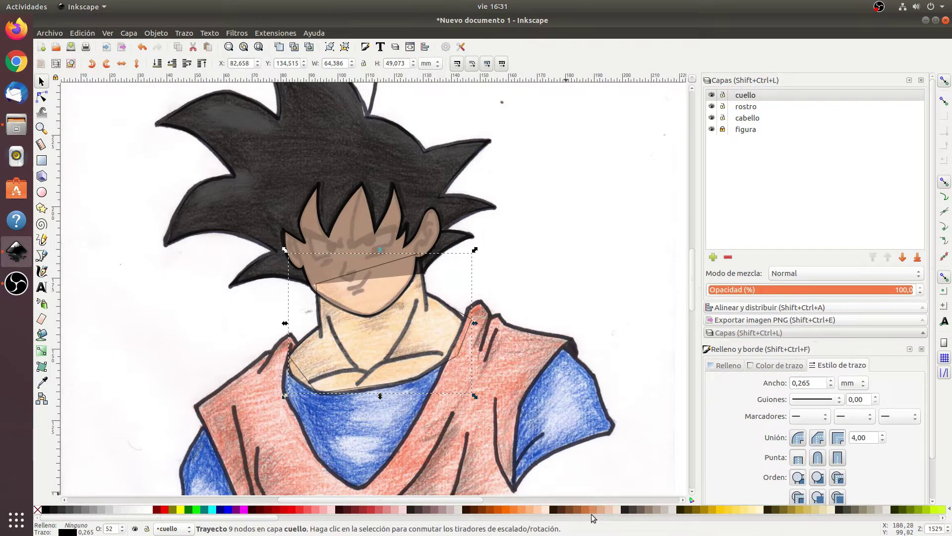
# Give the neck a red fill and lower the cuello layer opacity to 64.2%.
pyautogui.click(727, 373)
pyautogui.scroll(-2, 776, 173)
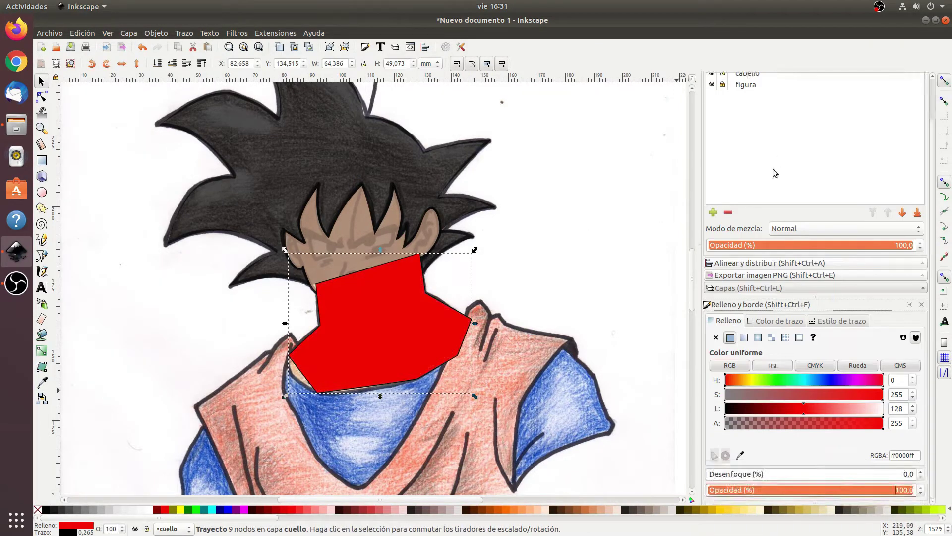
pyautogui.scroll(2, 776, 172)
pyautogui.moveTo(912, 289); pyautogui.dragTo(840, 289)
pyautogui.press('n')
pyautogui.press('3')
pyautogui.scroll(1, 491, 186)
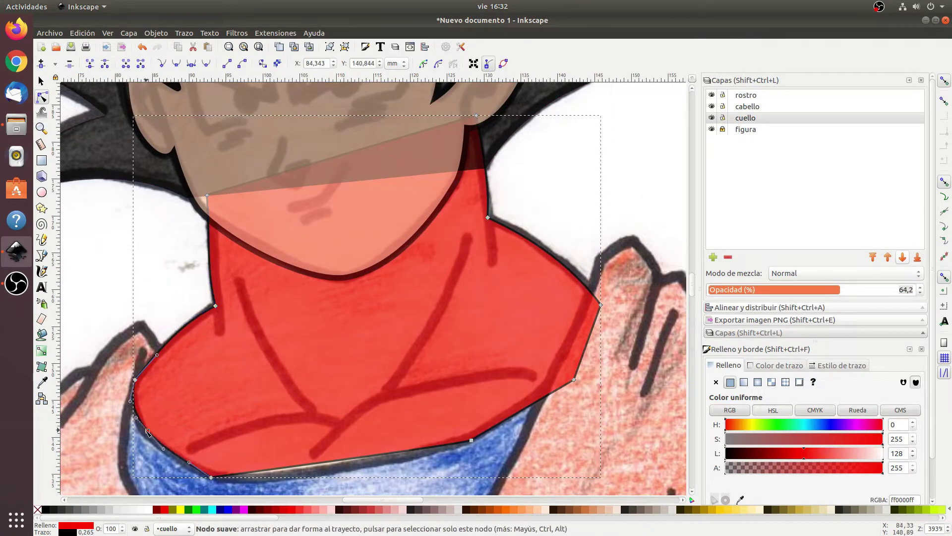
pyautogui.scroll(-3, 147, 433)
# Change the neck fill to the face's skin colour and make cabello the active layer.
pyautogui.click(842, 365)
pyautogui.scroll(5, 214, 235)
pyautogui.click(215, 234)
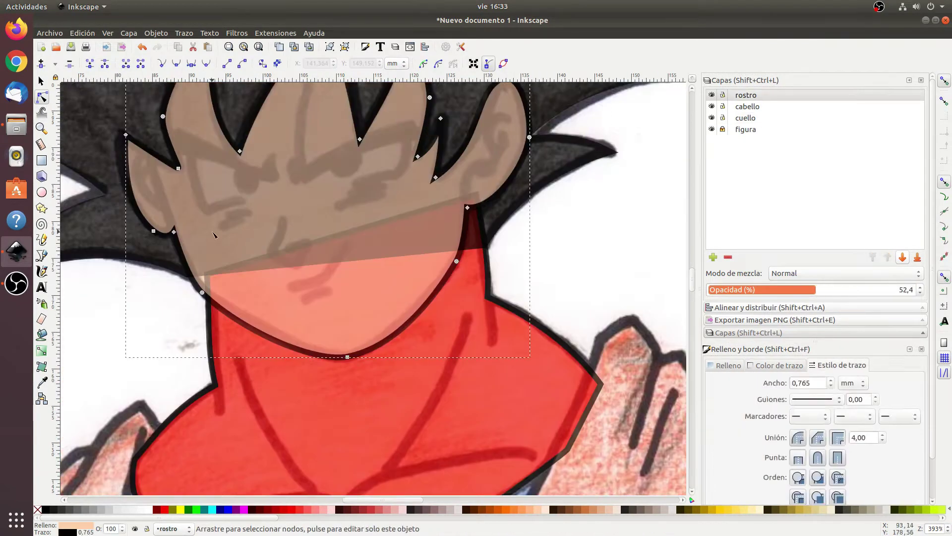
pyautogui.click(727, 365)
pyautogui.click(570, 308)
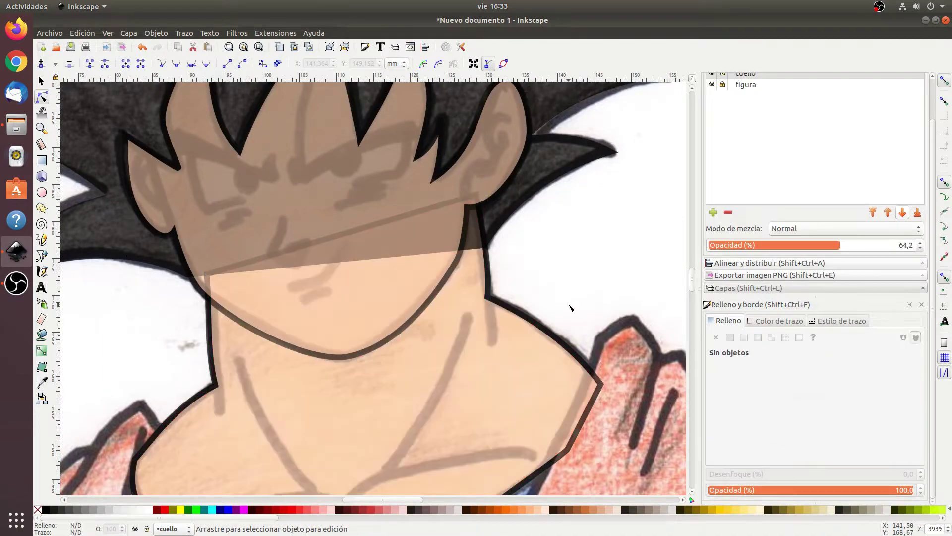
pyautogui.scroll(-3, 570, 307)
pyautogui.scroll(3, 758, 123)
pyautogui.press('b')
pyautogui.scroll(4, 570, 308)
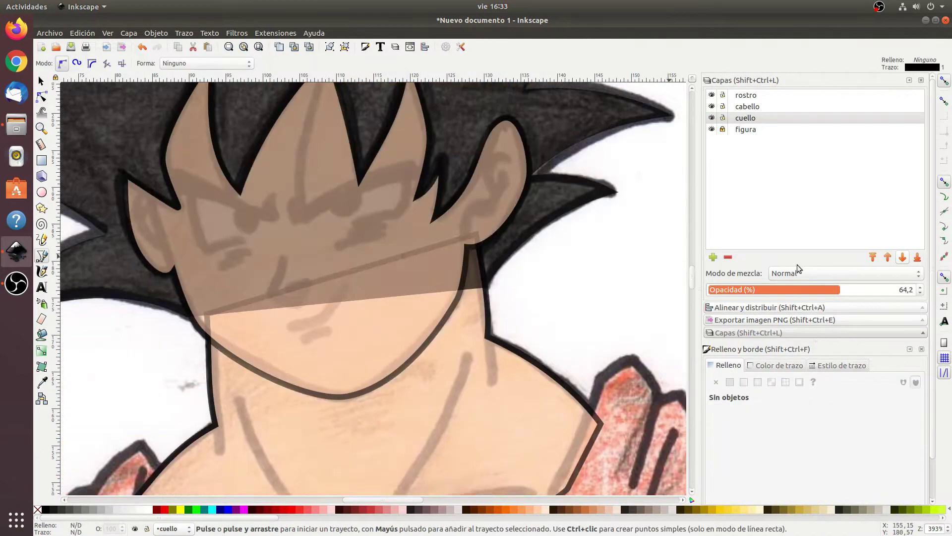
pyautogui.click(764, 108)
# Raise the cuello layer above the cabello layer.
pyautogui.press('n')
pyautogui.press('-')
pyautogui.click(454, 290)
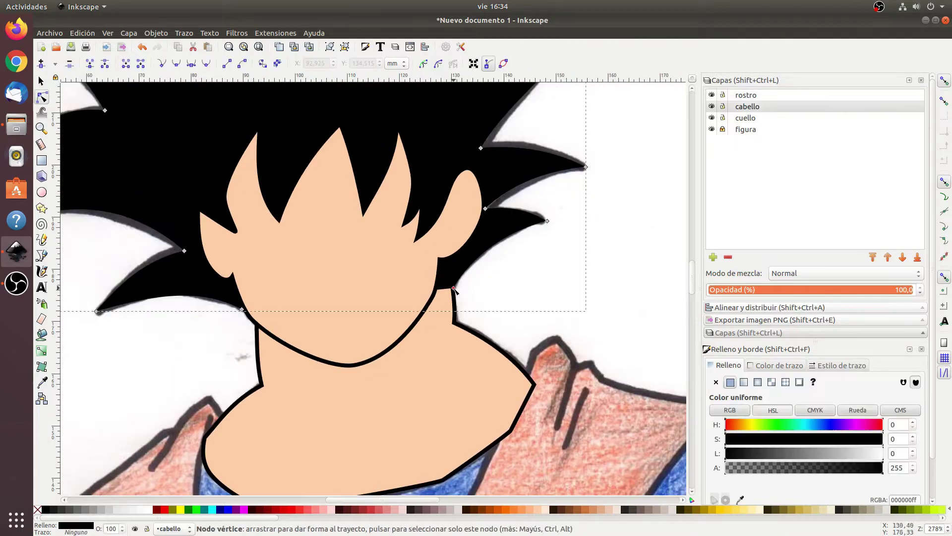
pyautogui.scroll(3, 602, 294)
pyautogui.click(452, 371)
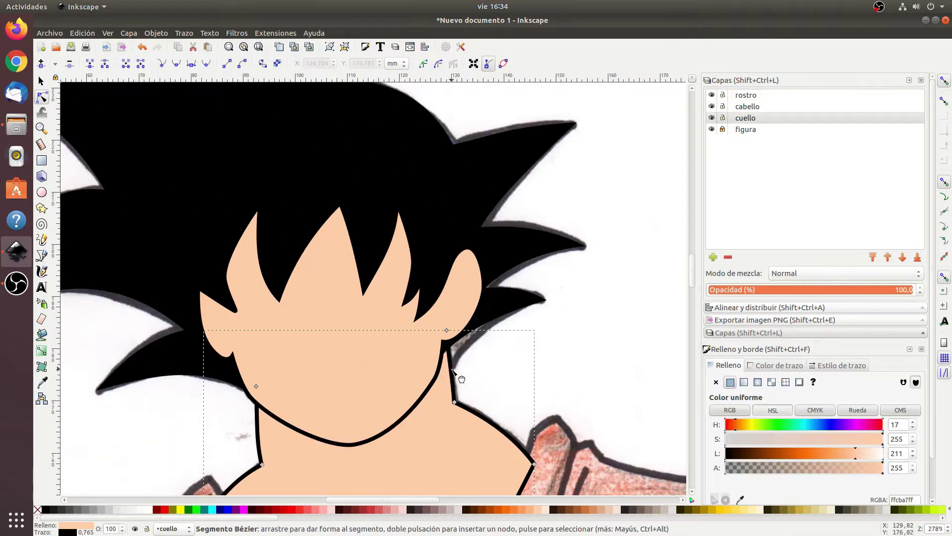
pyautogui.hotkey('ctrl', 'shift', 'pageup')
pyautogui.click(655, 323)
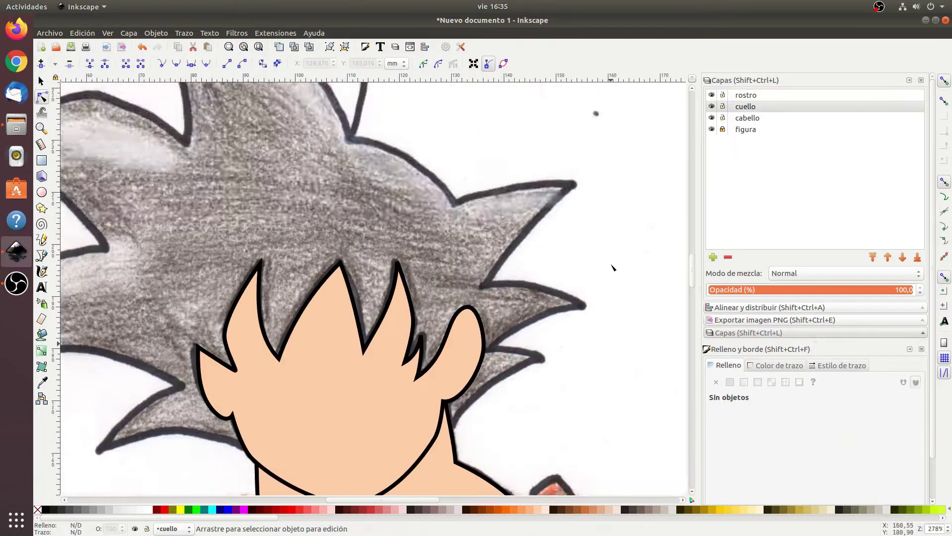
# Give the neck shape a solid black outline.
pyautogui.scroll(-3, 460, 340)
pyautogui.click(460, 340)
pyautogui.scroll(-5, 460, 341)
pyautogui.click(156, 32)
pyautogui.click(779, 365)
pyautogui.click(715, 382)
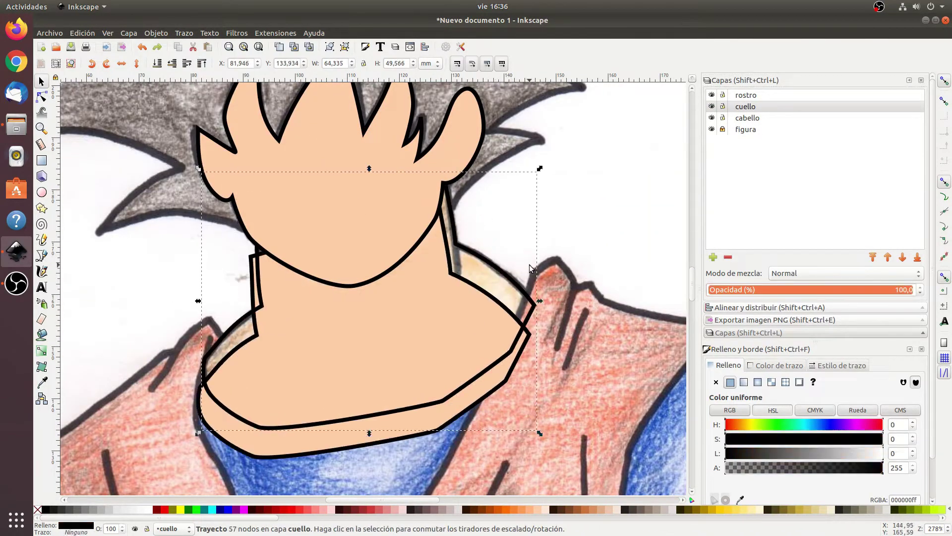
pyautogui.scroll(-2, 728, 339)
pyautogui.scroll(4, 511, 287)
# Select the face shape together with its outline, undoing an accidental move.
pyautogui.click(184, 33)
pyautogui.click(220, 61)
pyautogui.moveTo(367, 310); pyautogui.dragTo(503, 385)
pyautogui.hotkey('ctrl', 'z')
pyautogui.keyDown('shift'); pyautogui.click(452, 322); pyautogui.keyUp('shift')
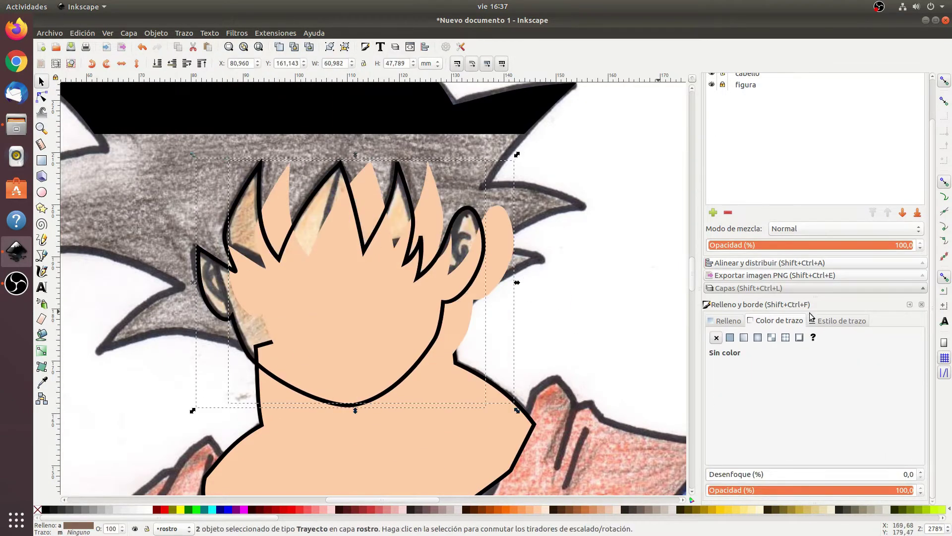
# Draw two straight collar lines over the sketch with the Pen tool.
pyautogui.hotkey('ctrl', 'shift', 'a')
pyautogui.hotkey('ctrl', 'shift', 'l')
pyautogui.scroll(-4, 558, 314)
pyautogui.press('b')
pyautogui.click(442, 278)
pyautogui.doubleClick(382, 383)
pyautogui.click(346, 408)
pyautogui.doubleClick(242, 424)
# Set the new collar line's stroke width to 0.765 mm.
pyautogui.press('s')
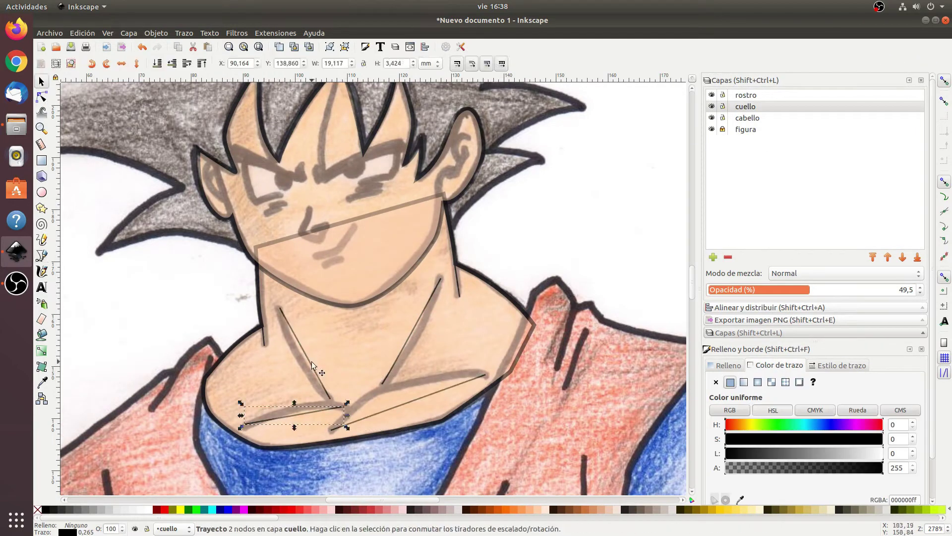
pyautogui.click(841, 365)
pyautogui.press('n')
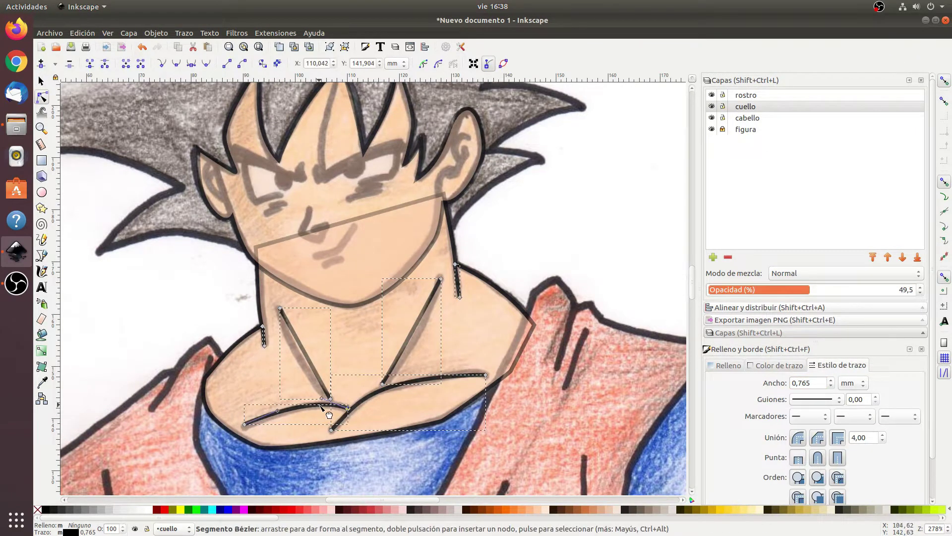
pyautogui.scroll(1, 337, 411)
pyautogui.press('s')
pyautogui.press('Escape')
# Adjust the ends of the right neck line with the Node tool.
pyautogui.click(41, 97)
pyautogui.scroll(2, 354, 330)
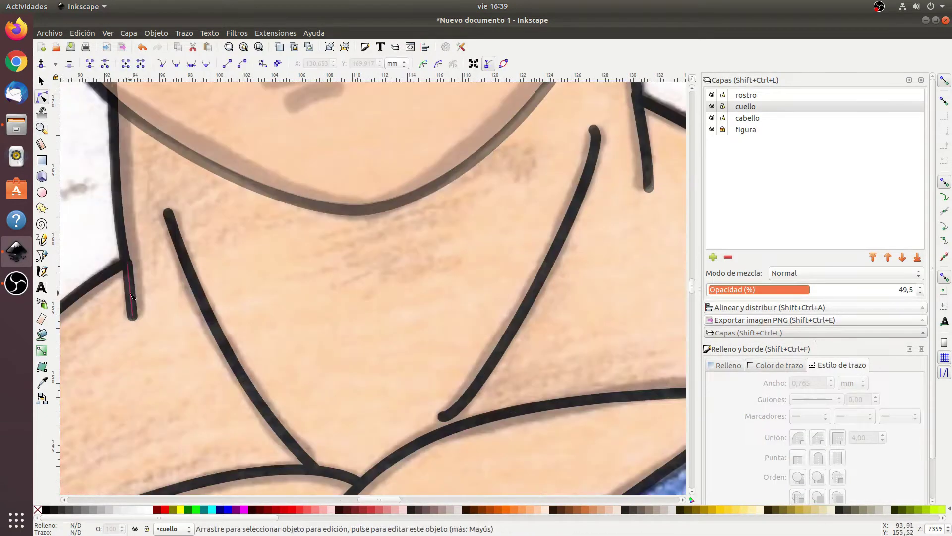
pyautogui.click(586, 167)
pyautogui.scroll(-3, 535, 275)
pyautogui.scroll(-3, 534, 276)
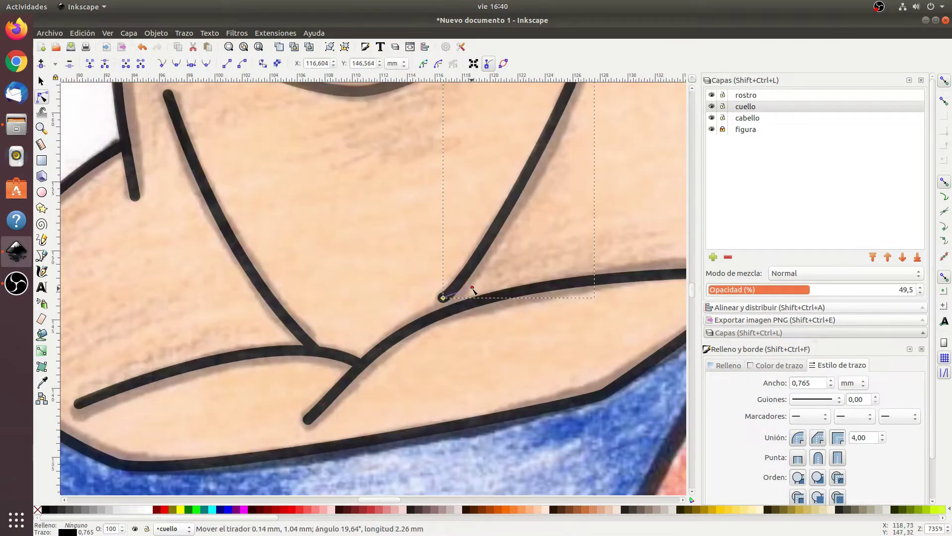
pyautogui.scroll(-3, 535, 276)
pyautogui.scroll(-2, 535, 276)
# Add a new layer named 'camisa' for the shirt.
pyautogui.press('s')
pyautogui.scroll(3, 535, 276)
pyautogui.scroll(-1, 348, 287)
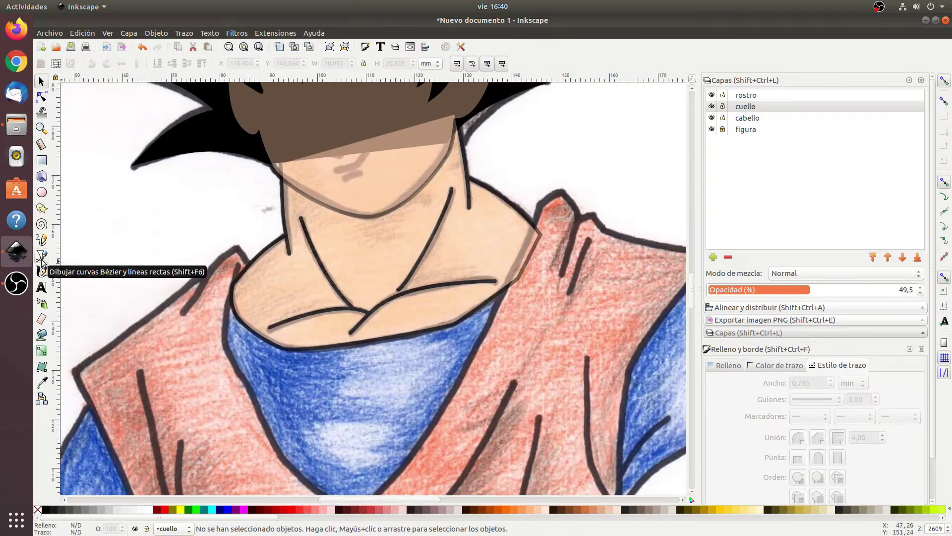
pyautogui.hotkey('shift', 'ctrl', 'n')
pyautogui.write('camisa')
pyautogui.press('Return')
# Move the camisa layer to the top and trace the closed shirt outline.
pyautogui.moveTo(747, 110); pyautogui.dragTo(746, 99)
pyautogui.press('b')
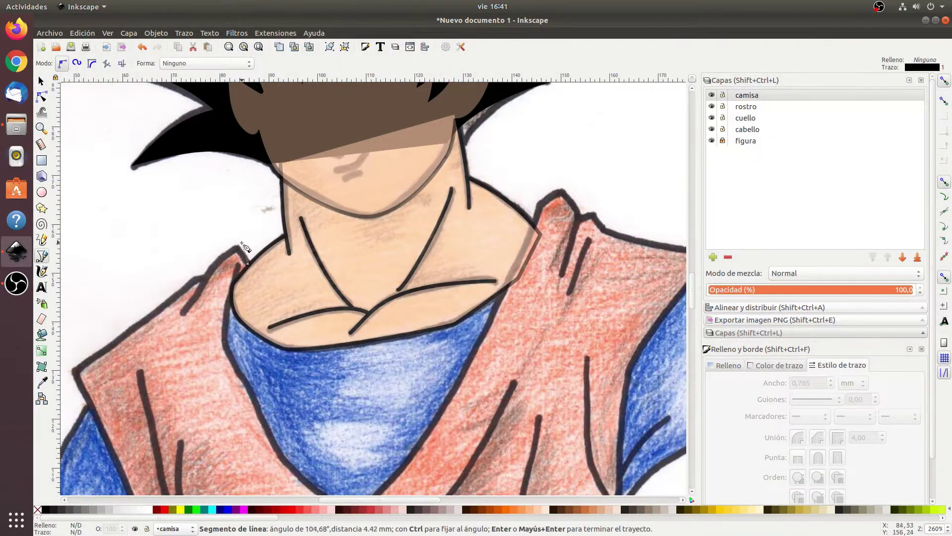
pyautogui.click(74, 370)
pyautogui.scroll(-5, 92, 366)
pyautogui.click(620, 321)
pyautogui.scroll(-3, 377, 288)
pyautogui.scroll(2, 377, 288)
pyautogui.click(548, 243)
pyautogui.click(610, 163)
pyautogui.click(501, 121)
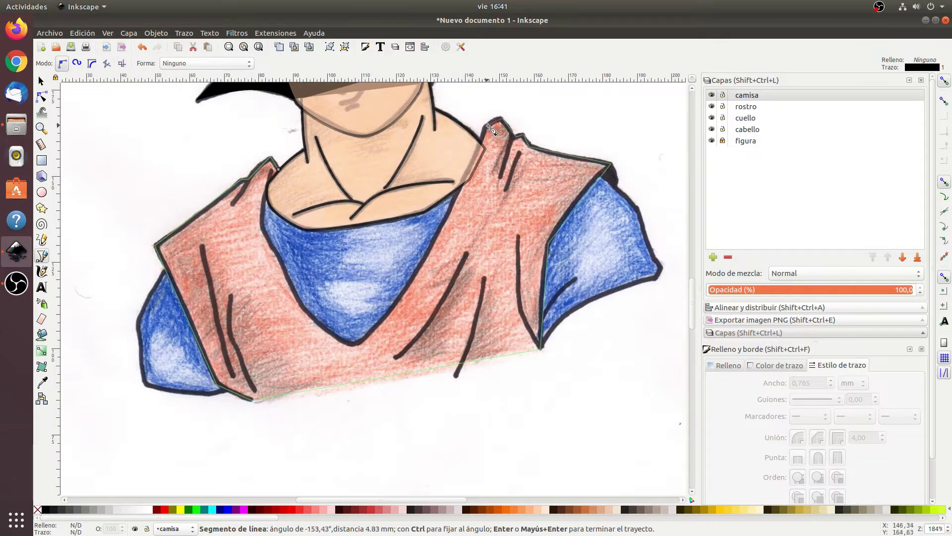
pyautogui.click(263, 213)
pyautogui.click(279, 169)
pyautogui.press('n')
# Try yellow and magenta shirt fills, then convert its outline to a separate path.
pyautogui.scroll(1, 230, 217)
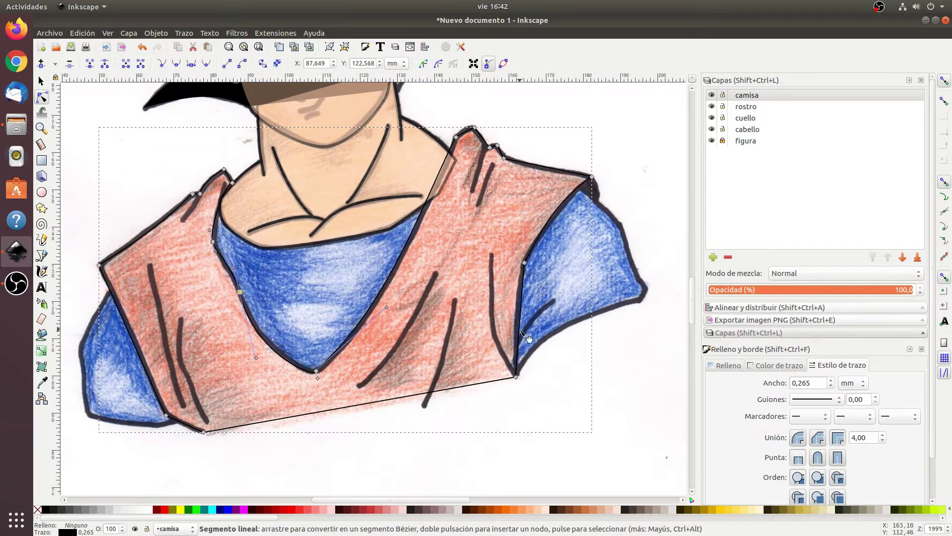
pyautogui.scroll(5, 808, 382)
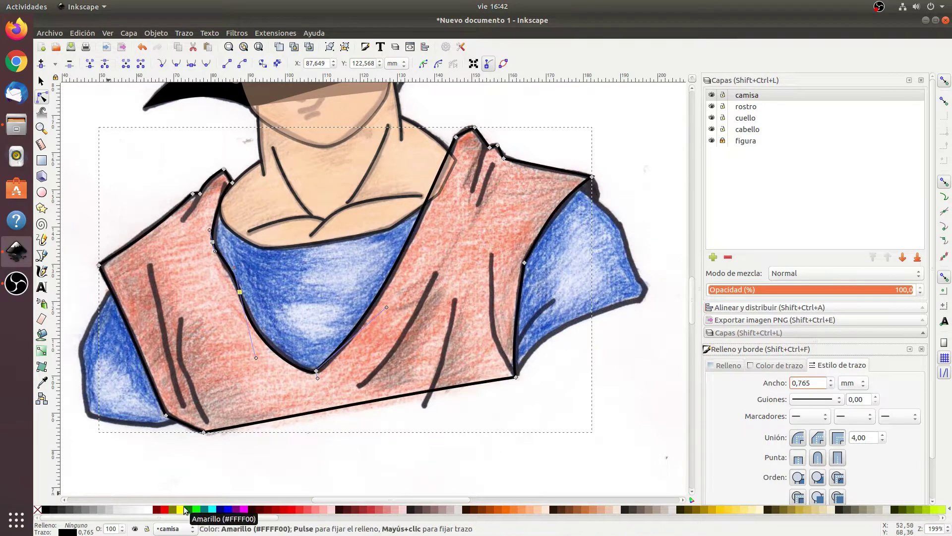
pyautogui.click(181, 510)
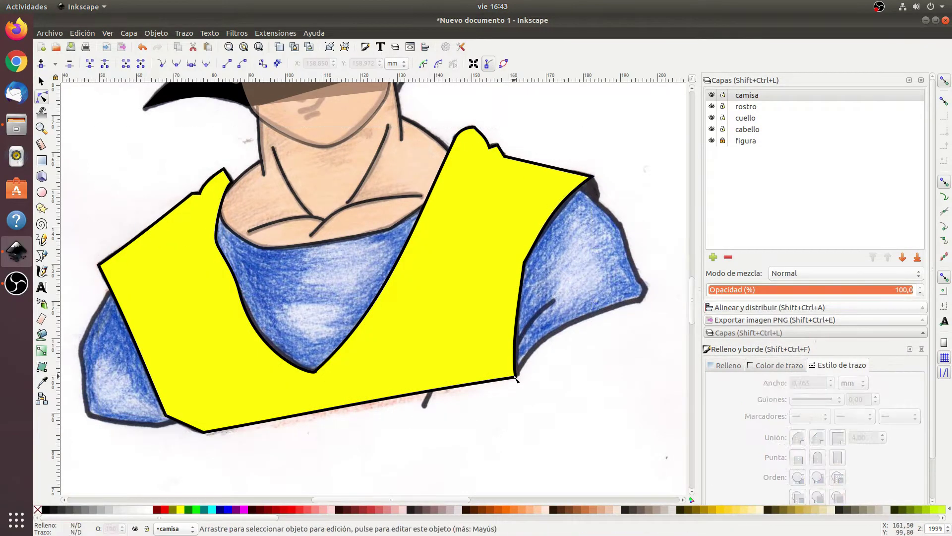
pyautogui.press('s')
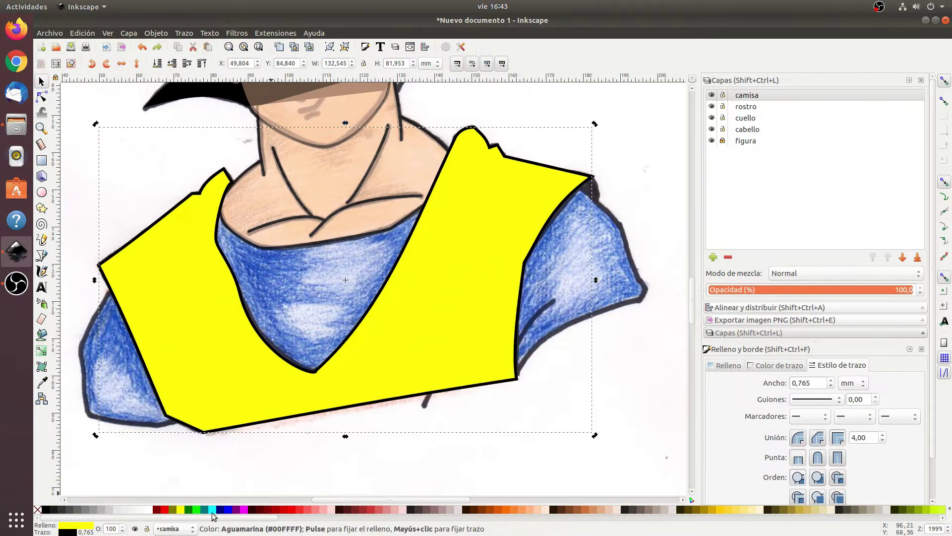
pyautogui.click(243, 509)
pyautogui.click(187, 40)
pyautogui.click(213, 60)
# Position the shirt shape over the drawn shirt, undoing a trial node move.
pyautogui.press('z')
pyautogui.click(409, 431)
pyautogui.press('s')
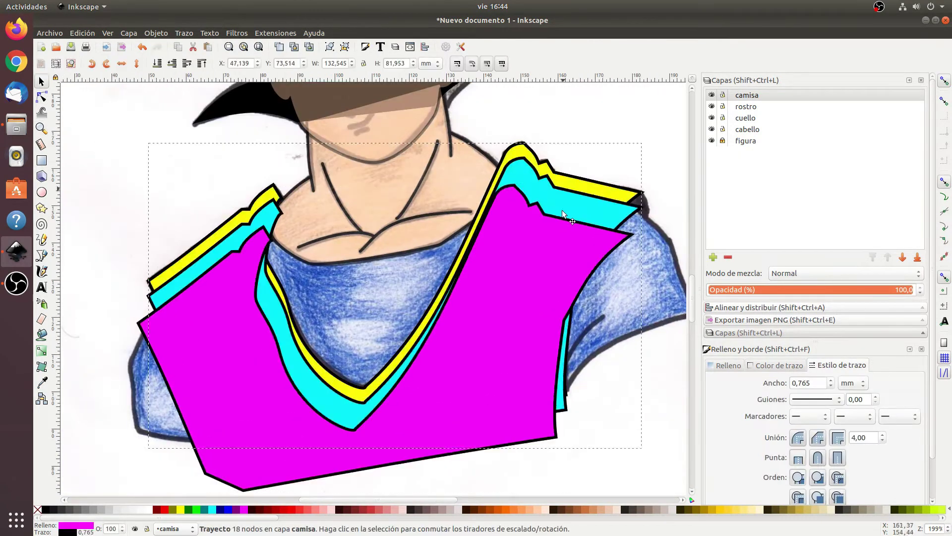
pyautogui.moveTo(536, 351); pyautogui.dragTo(536, 389)
pyautogui.press('n')
pyautogui.moveTo(569, 354); pyautogui.dragTo(563, 392)
pyautogui.hotkey('ctrl', 'z')
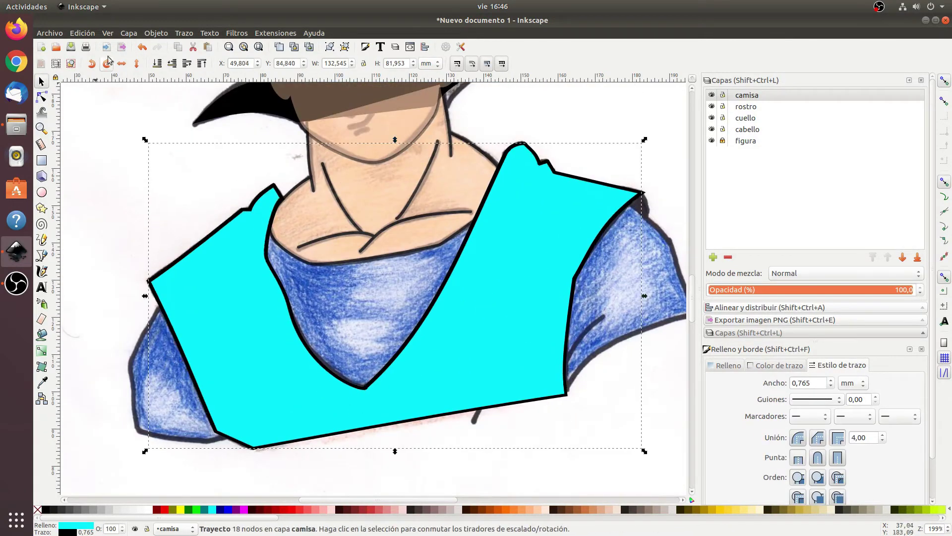
# Merge the shirt fill and outline with a Path operation.
pyautogui.hotkey('ctrl', 'alt', 'c')
pyautogui.hotkey('ctrl', 'z')
pyautogui.hotkey('ctrl', 'z')
pyautogui.click(184, 33)
pyautogui.click(190, 50)
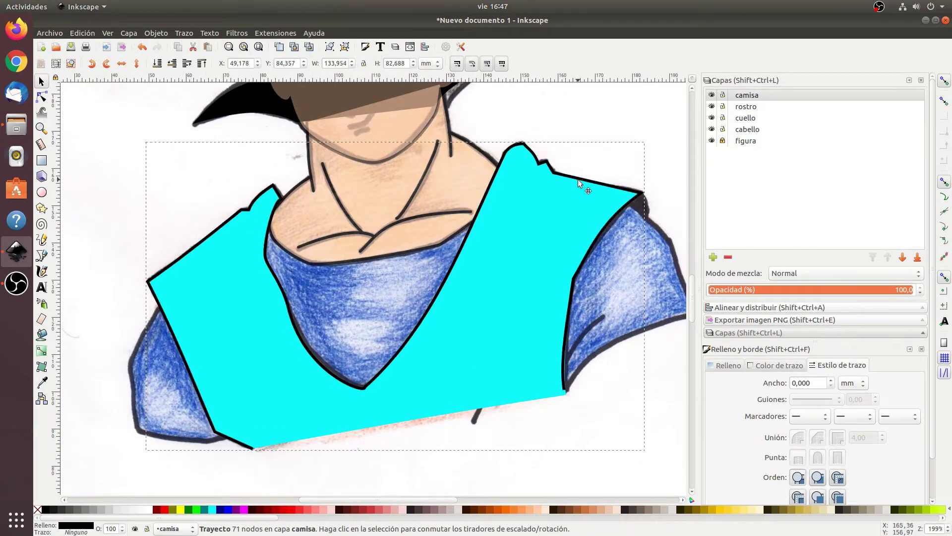
# Fill the shirt red and draw four black fold lines across it.
pyautogui.click(166, 510)
pyautogui.press('b')
pyautogui.click(408, 422)
pyautogui.doubleClick(485, 310)
pyautogui.click(506, 335)
pyautogui.doubleClick(483, 427)
pyautogui.click(540, 291)
pyautogui.doubleClick(563, 397)
pyautogui.click(546, 195)
pyautogui.doubleClick(529, 240)
# Zoom in on the shirt and inspect the fold lines' nodes, selecting the small fold.
pyautogui.press('s')
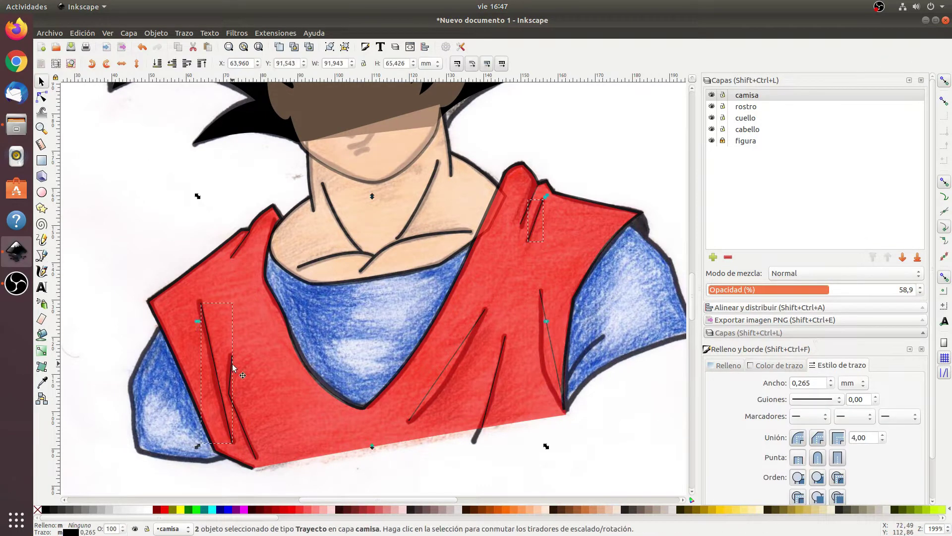
pyautogui.doubleClick(245, 429)
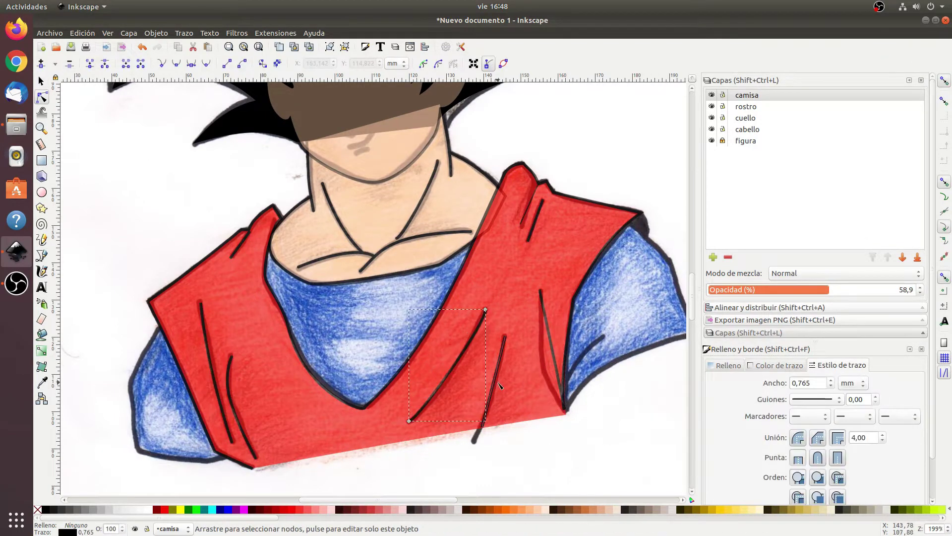
pyautogui.press('Escape')
pyautogui.press('z')
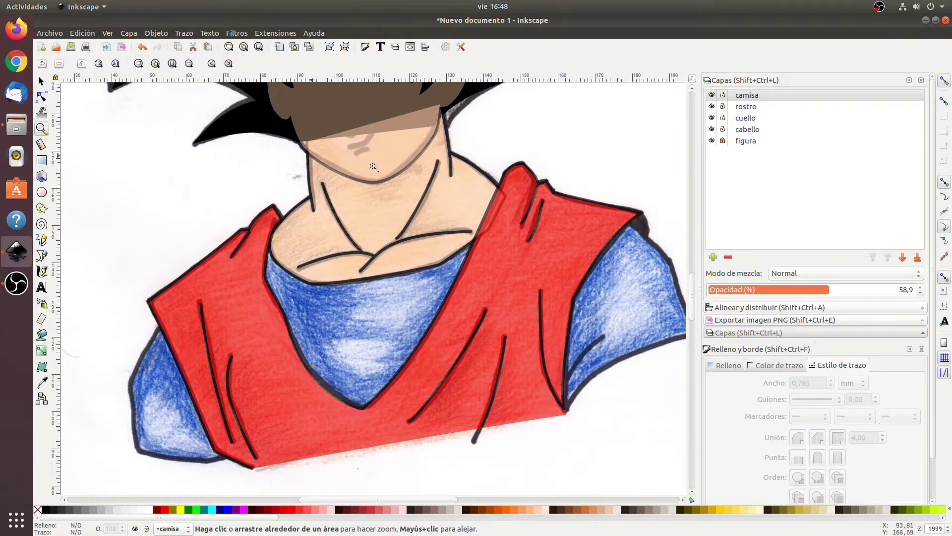
pyautogui.click(374, 168)
pyautogui.press('n')
pyautogui.hotkey('ctrl', 'a')
pyautogui.scroll(-5, 645, 302)
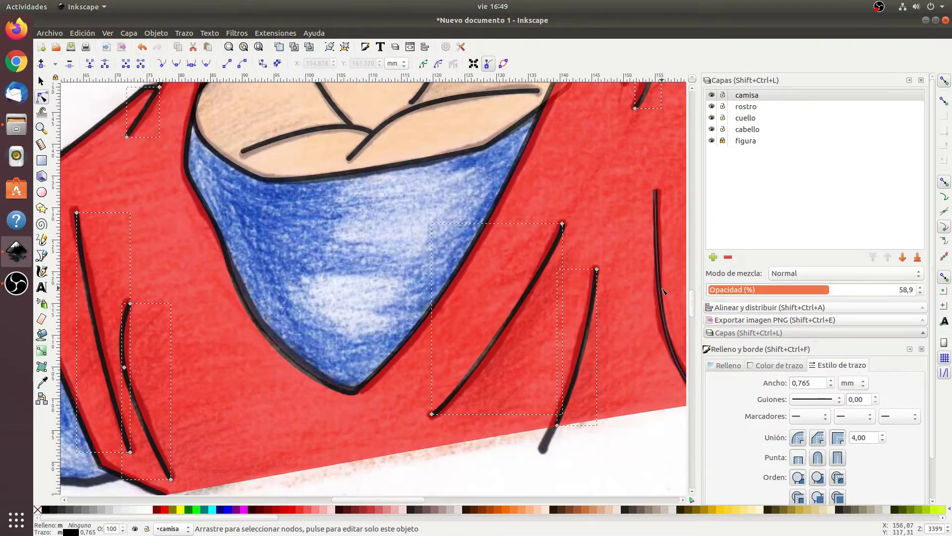
pyautogui.scroll(5, 397, 248)
pyautogui.click(141, 228)
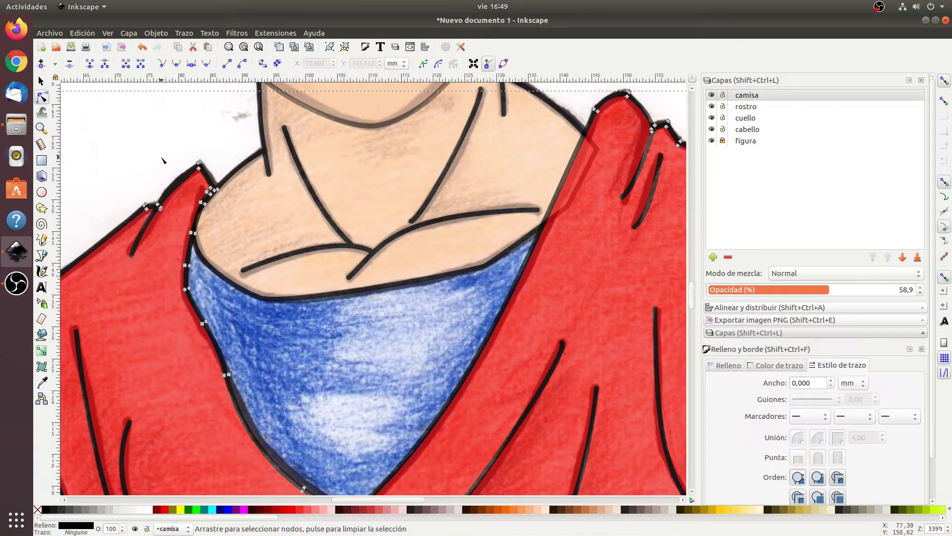
pyautogui.press('Escape')
# Restore the shirt's full opacity and snap a fold line's tip onto the shirt outline.
pyautogui.press('-')
pyautogui.press('-')
pyautogui.press('s')
pyautogui.hotkey('ctrl', 'z')
pyautogui.scroll(6, 255, 244)
pyautogui.press('n')
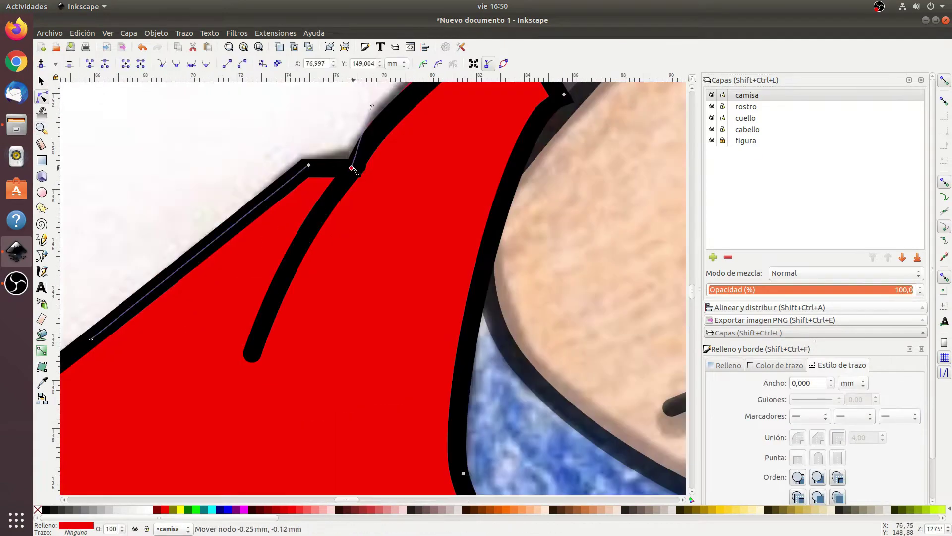
pyautogui.click(298, 258)
pyautogui.moveTo(363, 164); pyautogui.dragTo(358, 164)
# Select the long left fold line, then deselect and begin adding a new layer.
pyautogui.scroll(-2, 358, 163)
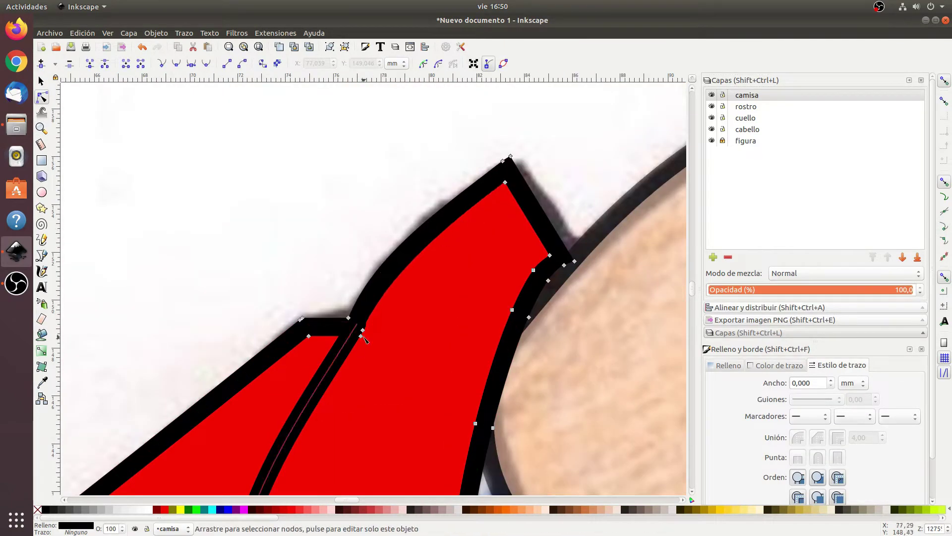
pyautogui.scroll(-2, 350, 273)
pyautogui.scroll(-2, 341, 381)
pyautogui.keyDown('shift'); pyautogui.click(358, 406); pyautogui.keyUp('shift')
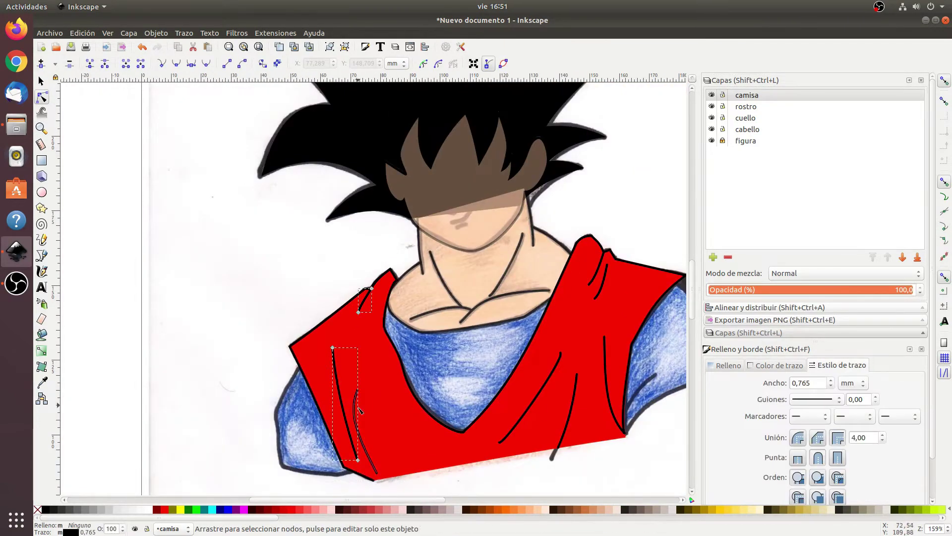
pyautogui.click(174, 33)
pyautogui.press('Escape')
pyautogui.click(713, 257)
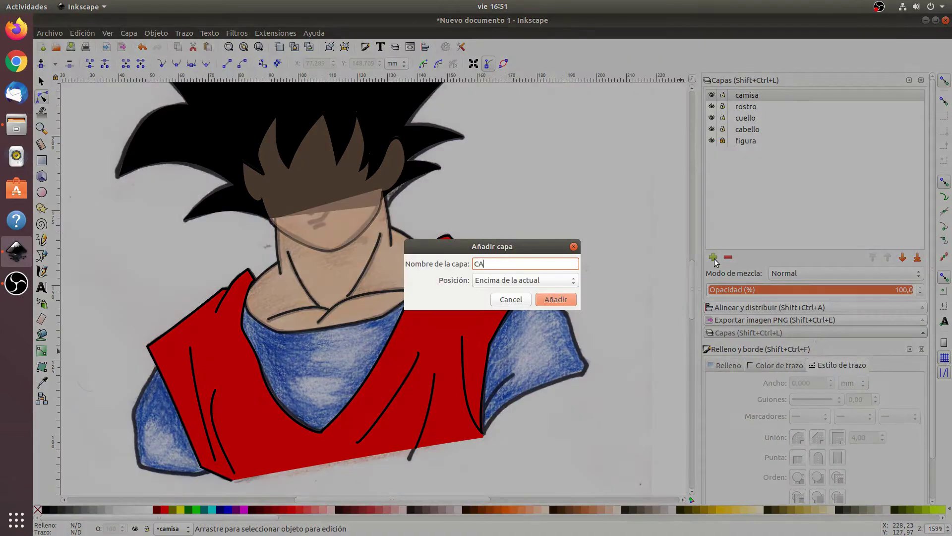
# Create the 'camisa 2' layer and draw the closed undershirt outline in it.
pyautogui.write('misa 2')
pyautogui.press('Return')
pyautogui.press('b')
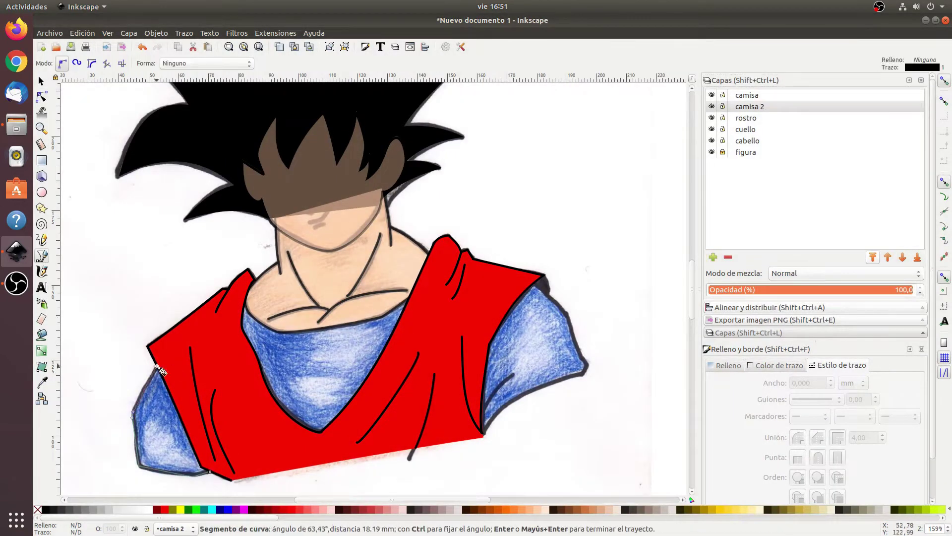
pyautogui.click(203, 473)
pyautogui.press('n')
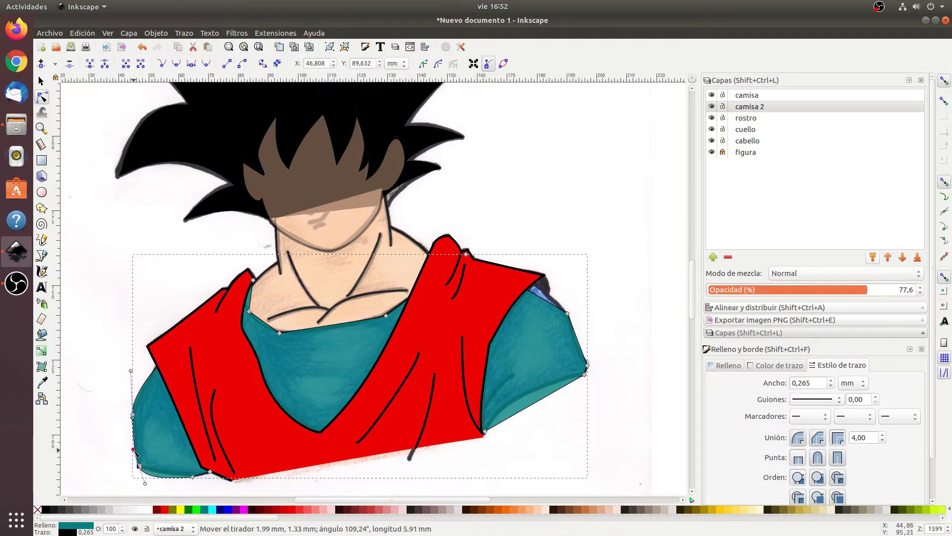
pyautogui.scroll(-4, 135, 453)
pyautogui.press('z')
pyautogui.moveTo(199, 193); pyautogui.dragTo(581, 271)
pyautogui.press('n')
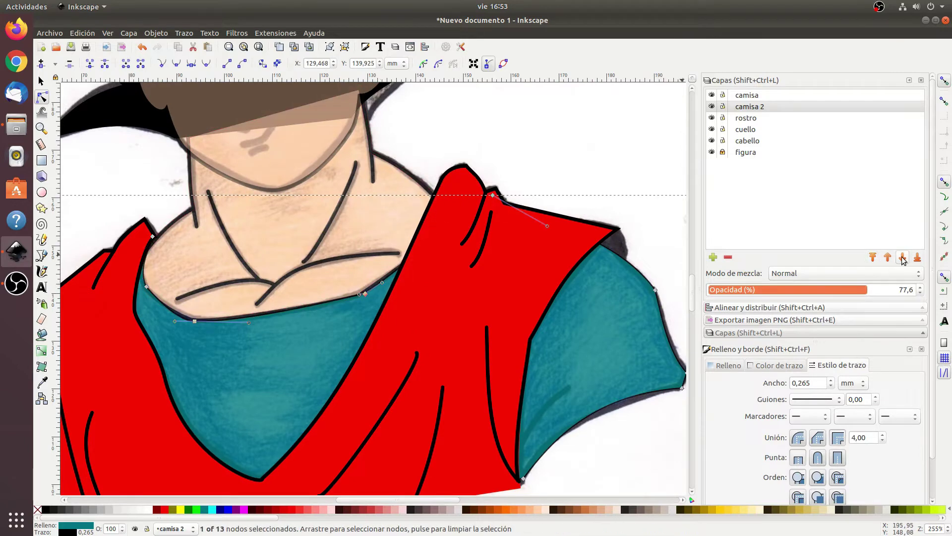
# Move the 'camisa 2' layer below 'cuello' and fill the undershirt blue.
pyautogui.click(903, 257)
pyautogui.click(902, 258)
pyautogui.click(915, 289)
pyautogui.press('Escape')
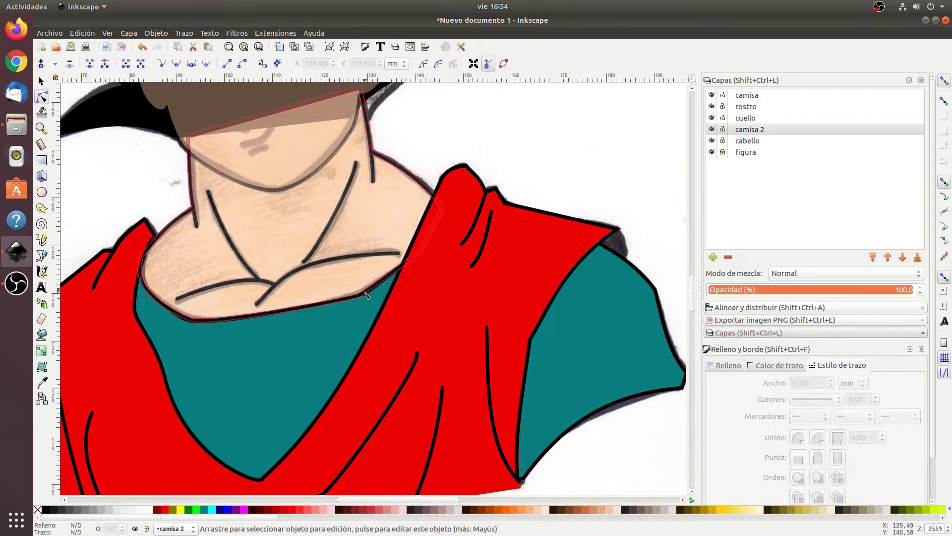
pyautogui.click(750, 129)
pyautogui.click(41, 81)
pyautogui.click(651, 381)
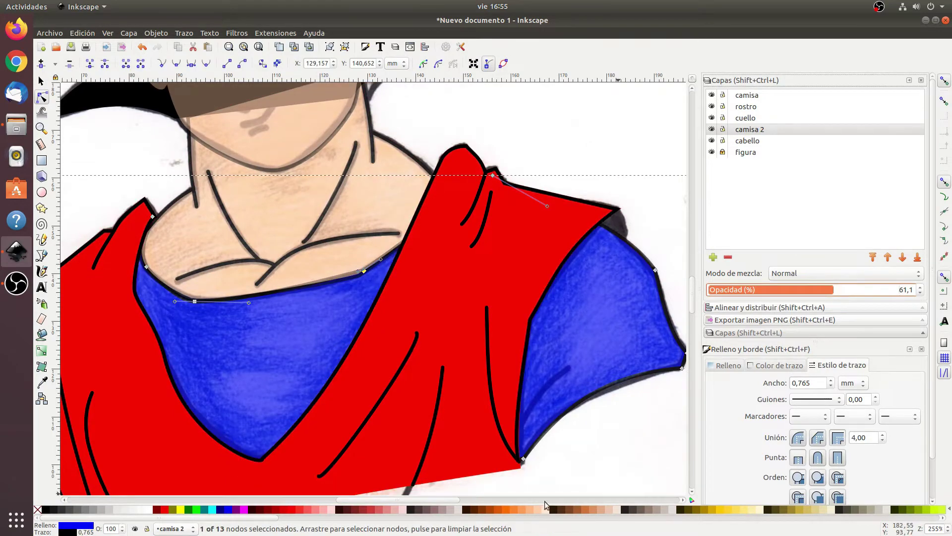
# Remove the undershirt's outline and make the 'camisa 2' layer fully opaque.
pyautogui.press('s')
pyautogui.scroll(-2, 397, 473)
pyautogui.scroll(-1, 403, 487)
pyautogui.click(605, 406)
pyautogui.click(759, 365)
pyautogui.click(716, 382)
pyautogui.moveTo(887, 289)
pyautogui.mouseDown()
pyautogui.moveTo(910, 309)
pyautogui.moveTo(855, 309)
pyautogui.mouseUp()
# Inspect the shirt outline's nodes at the sleeve corner.
pyautogui.press('b')
pyautogui.scroll(3, 620, 436)
pyautogui.press('n')
pyautogui.click(439, 373)
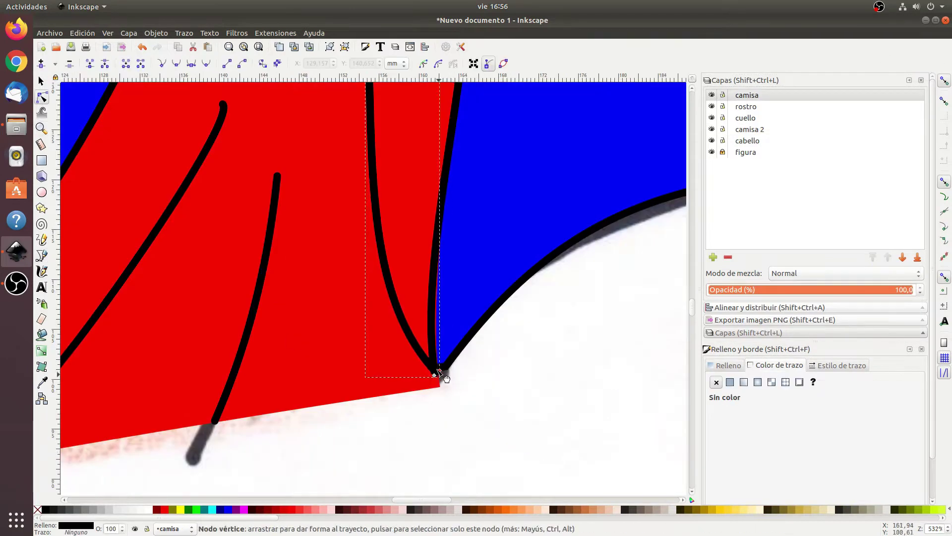
pyautogui.click(464, 400)
pyautogui.scroll(4, 433, 376)
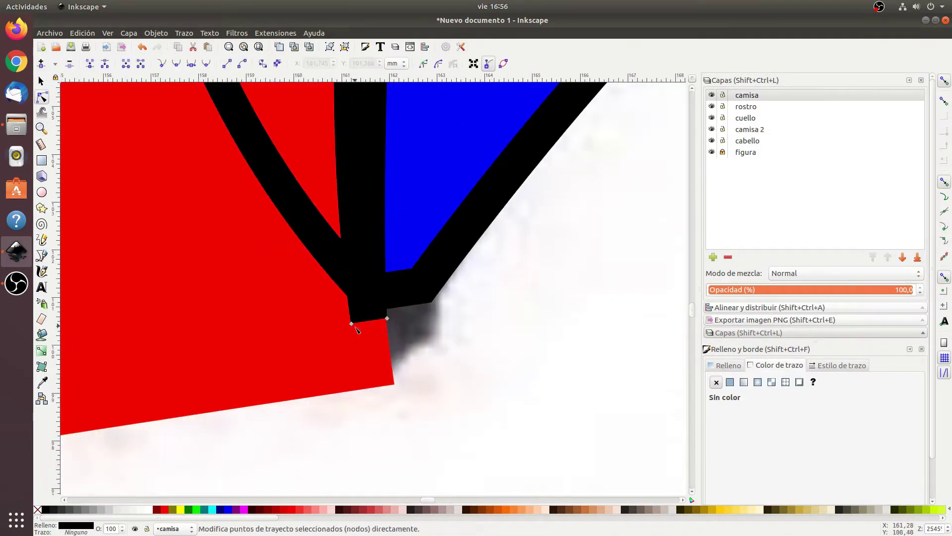
pyautogui.scroll(-2, 384, 315)
# Draw a curved line from the sleeve corner in the 'camisa 2' layer.
pyautogui.click(749, 128)
pyautogui.press('b')
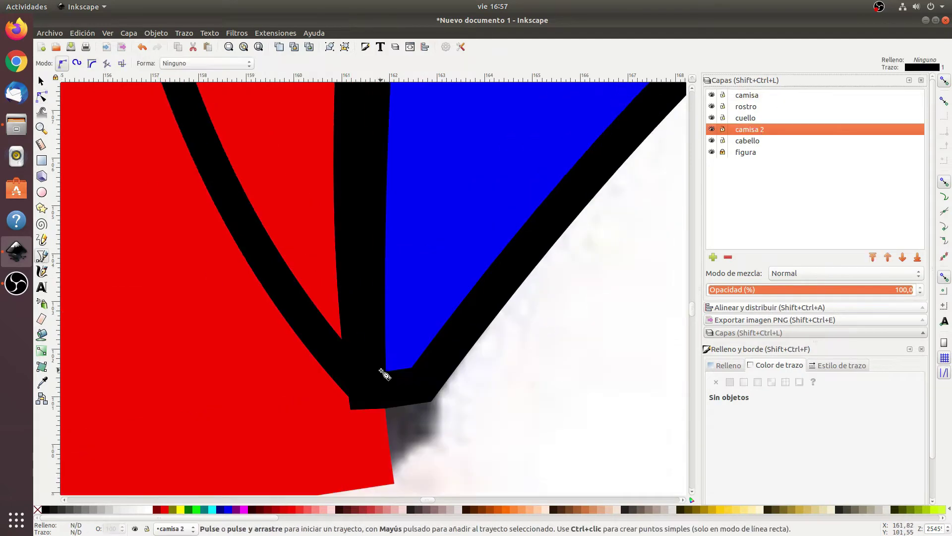
pyautogui.click(489, 404)
pyautogui.scroll(-2, 503, 329)
pyautogui.press('Return')
pyautogui.press('n')
pyautogui.moveTo(199, 282); pyautogui.dragTo(181, 290)
pyautogui.click(842, 365)
pyautogui.click(156, 33)
pyautogui.press('Escape')
pyautogui.scroll(2, 434, 318)
pyautogui.scroll(-7, 433, 318)
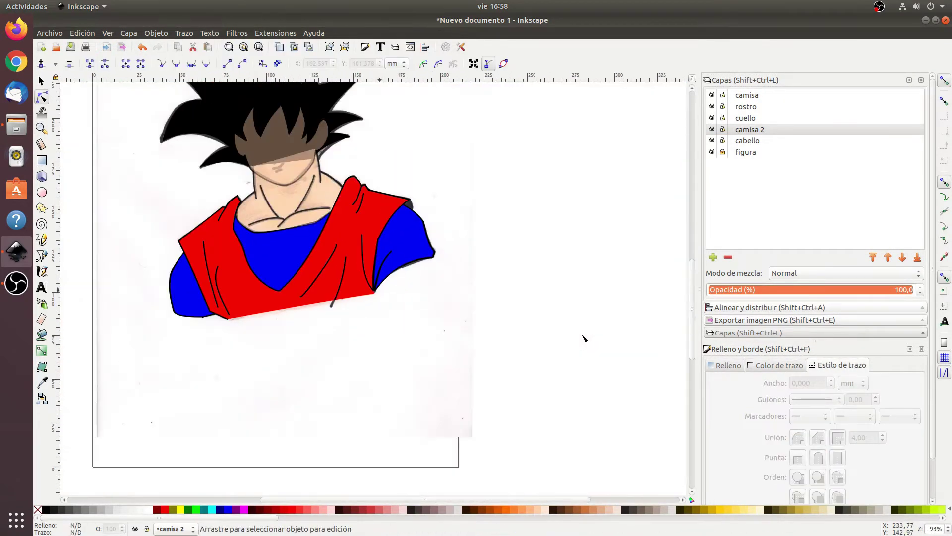
# Draw an eyebrow shadow triangle, move it to the 'rostro' layer, and remove its outline.
pyautogui.hotkey('ctrl', 'pageup')
pyautogui.hotkey('ctrl', 'pageup')
pyautogui.hotkey('ctrl', 'pageup')
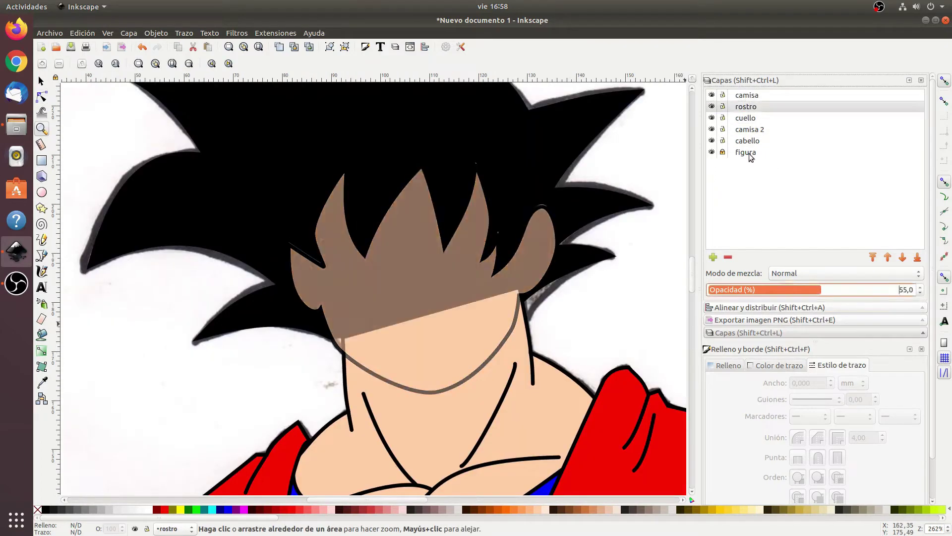
pyautogui.click(42, 255)
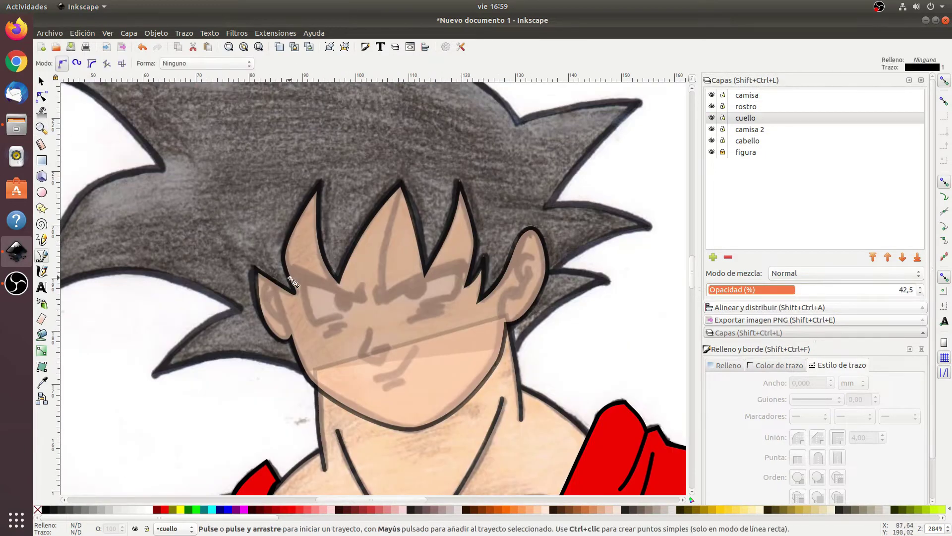
pyautogui.click(291, 279)
pyautogui.hotkey('shift', 'pageup')
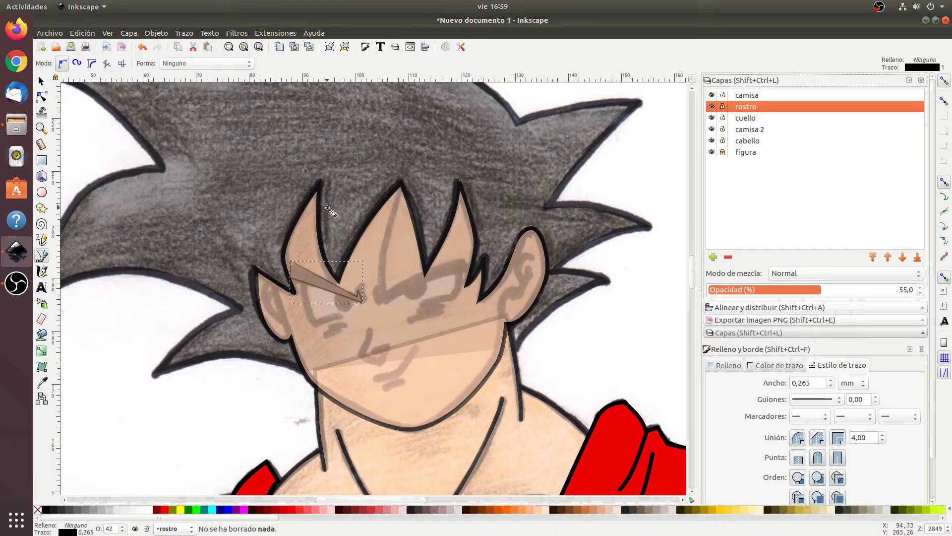
pyautogui.click(850, 383)
pyautogui.click(776, 365)
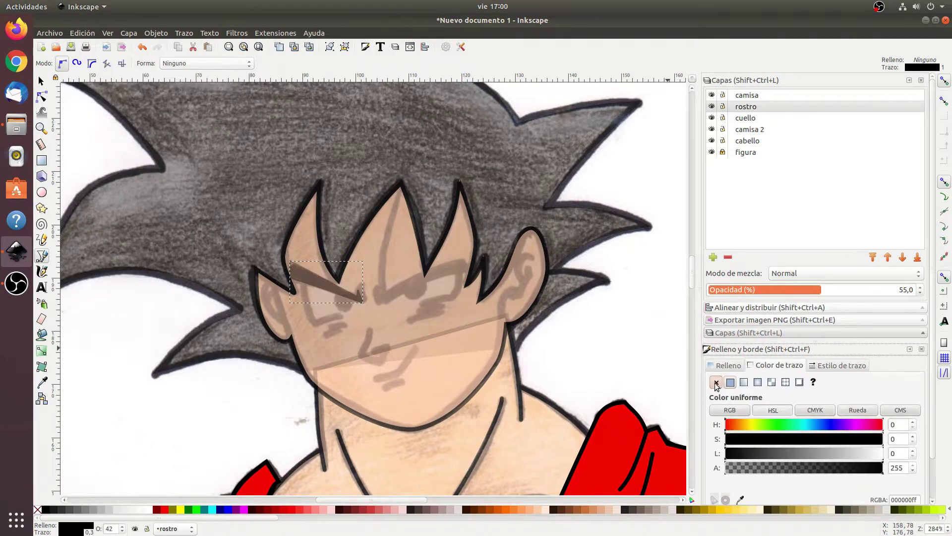
# Reshape the eyebrow shadow's nodes so it follows the brow.
pyautogui.click(716, 381)
pyautogui.press('n')
pyautogui.moveTo(291, 279); pyautogui.dragTo(286, 282)
pyautogui.keyDown('ctrl'); pyautogui.scroll(5, 330, 292); pyautogui.keyUp('ctrl')
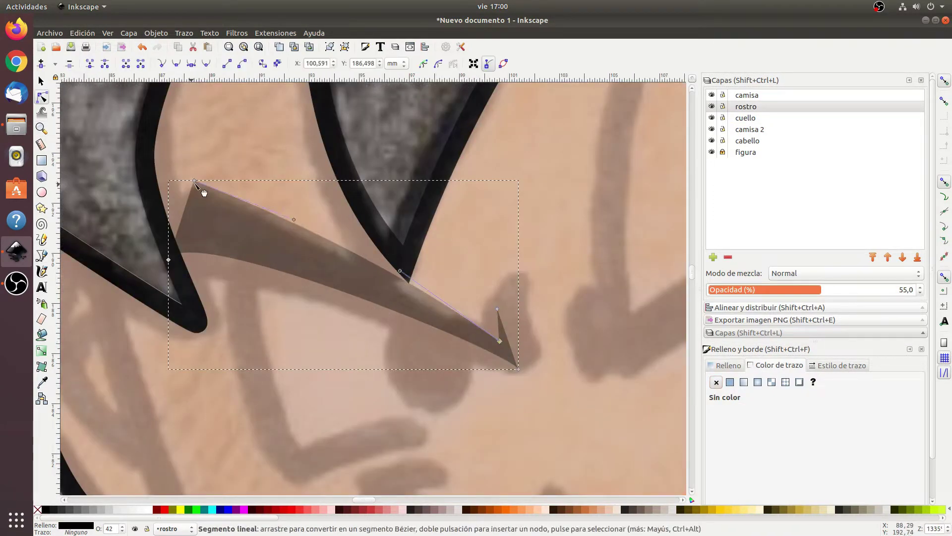
pyautogui.moveTo(504, 347); pyautogui.dragTo(498, 311)
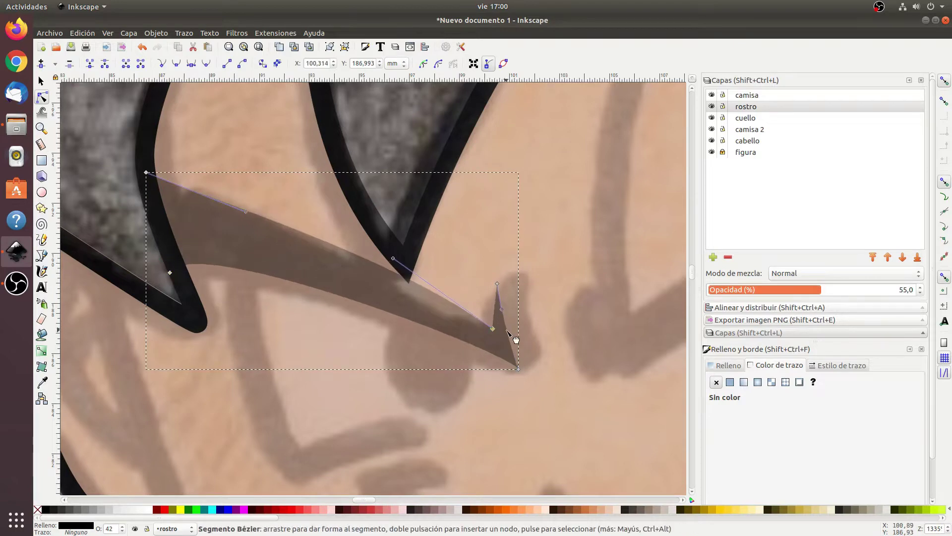
# Draw a small curved black wrinkle stroke beside the inner eyebrow.
pyautogui.press('b')
pyautogui.doubleClick(512, 283)
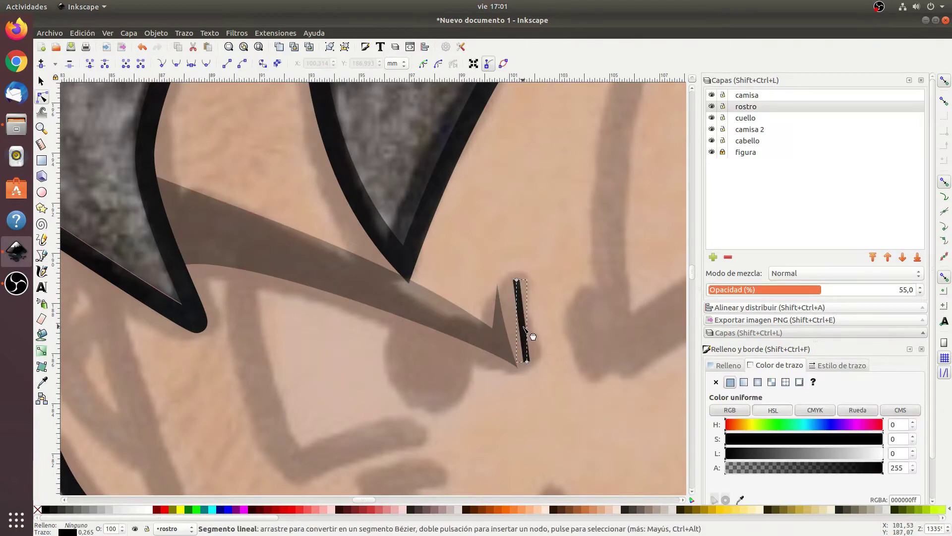
pyautogui.moveTo(519, 322); pyautogui.dragTo(516, 325)
pyautogui.click(156, 33)
pyautogui.press('Escape')
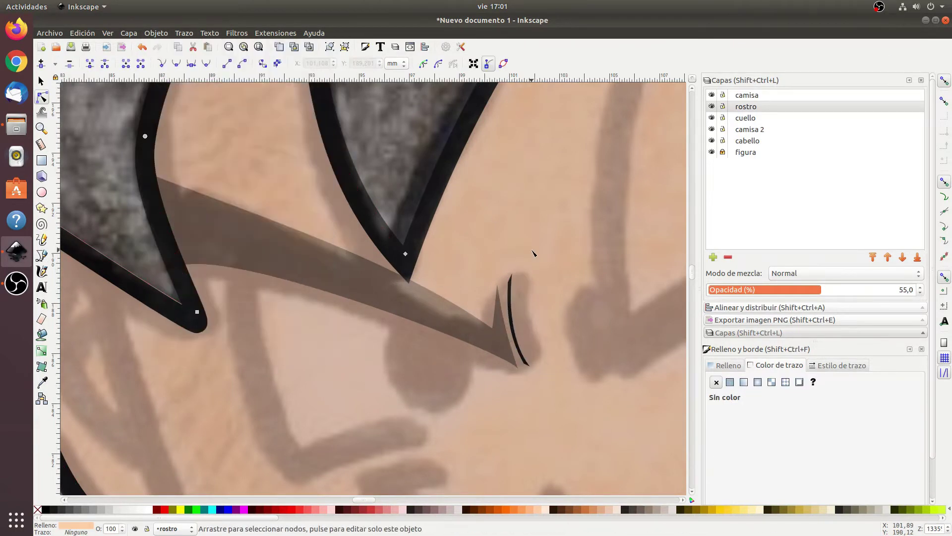
pyautogui.click(513, 293)
pyautogui.keyDown('ctrl'); pyautogui.scroll(2, 514, 292); pyautogui.keyUp('ctrl')
pyautogui.click(729, 365)
# Duplicate the wrinkle stroke and shift the copies to the right into parallel strokes.
pyautogui.press('s')
pyautogui.hotkey('ctrl', 'd')
pyautogui.moveTo(408, 310); pyautogui.dragTo(419, 312)
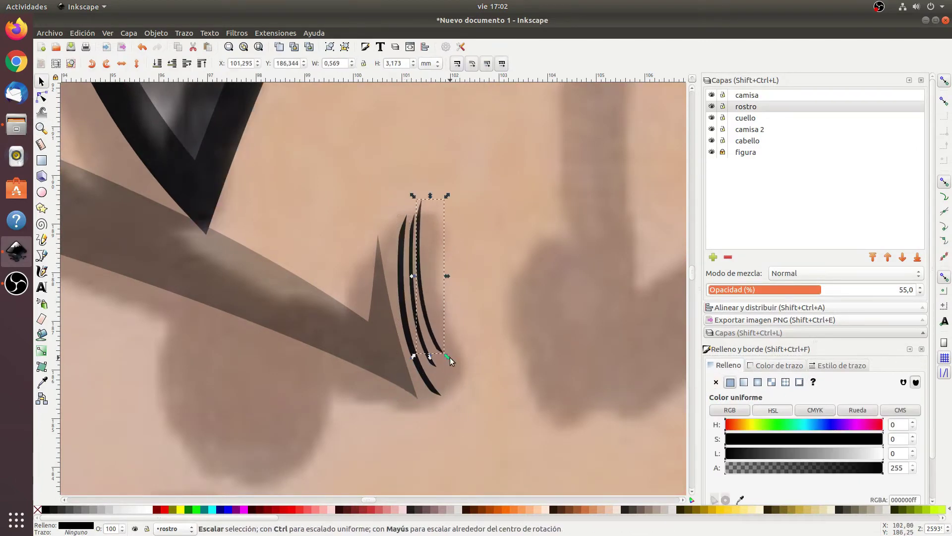
pyautogui.keyDown('ctrl'); pyautogui.scroll(-4, 450, 357); pyautogui.keyUp('ctrl')
pyautogui.scroll(-2, 382, 349)
# Draw a closed eyeball shape around the pupil, filled white with no outline.
pyautogui.click(332, 267)
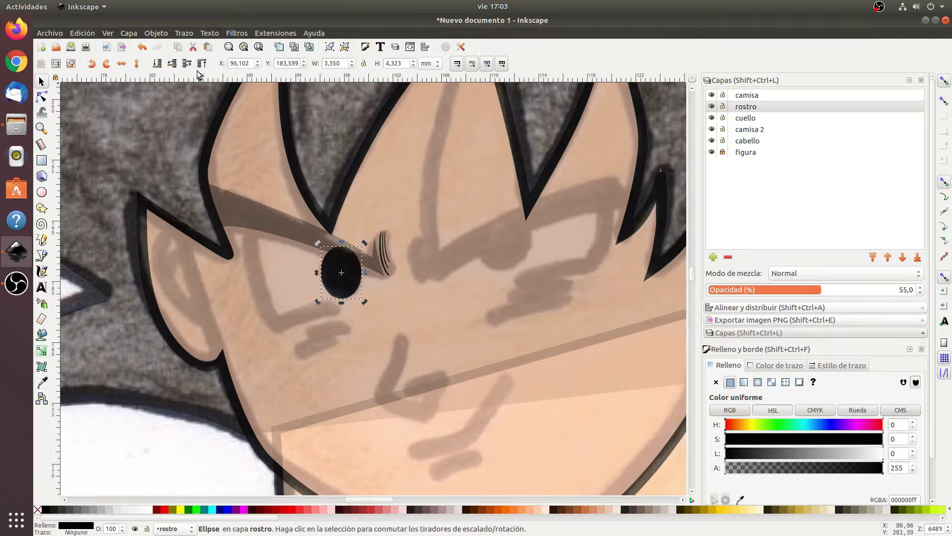
pyautogui.moveTo(819, 292)
pyautogui.mouseDown()
pyautogui.moveTo(916, 292)
pyautogui.moveTo(849, 290)
pyautogui.mouseUp()
pyautogui.click(42, 255)
pyautogui.click(247, 223)
pyautogui.click(276, 327)
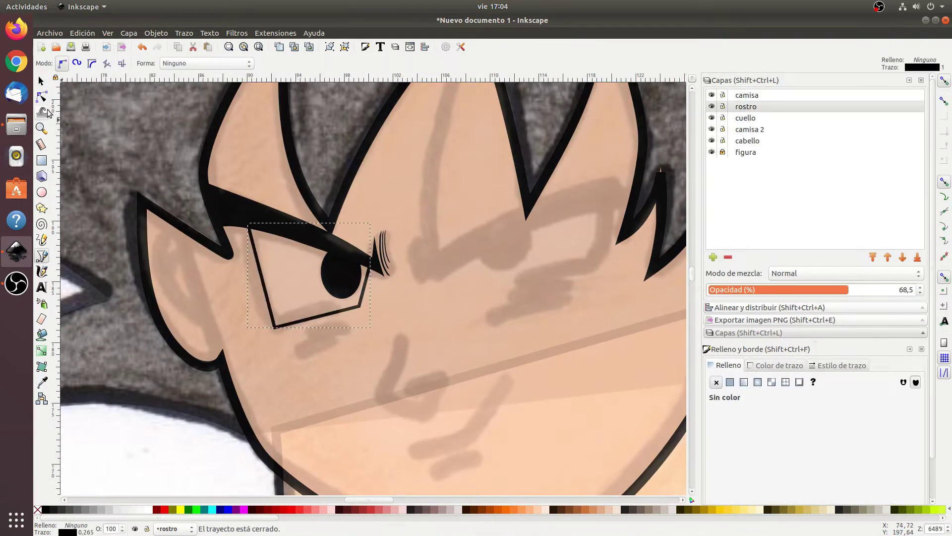
pyautogui.click(164, 510)
pyautogui.keyDown('shift'); pyautogui.click(38, 509); pyautogui.keyUp('shift')
pyautogui.click(42, 80)
# Adjust the black eye outline's stroke width and set the face layer opacity to 55.3.
pyautogui.press('n')
pyautogui.click(259, 281)
pyautogui.click(842, 365)
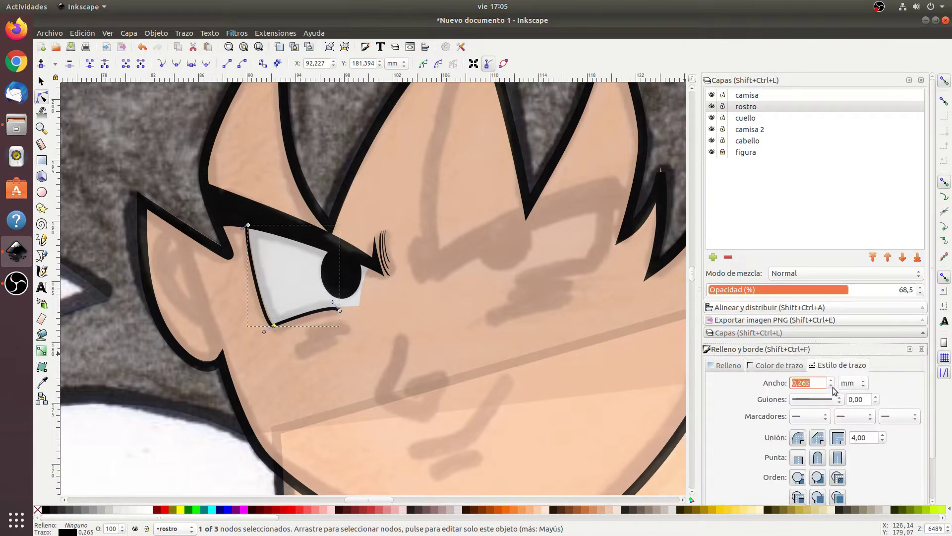
pyautogui.click(328, 357)
pyautogui.click(822, 289)
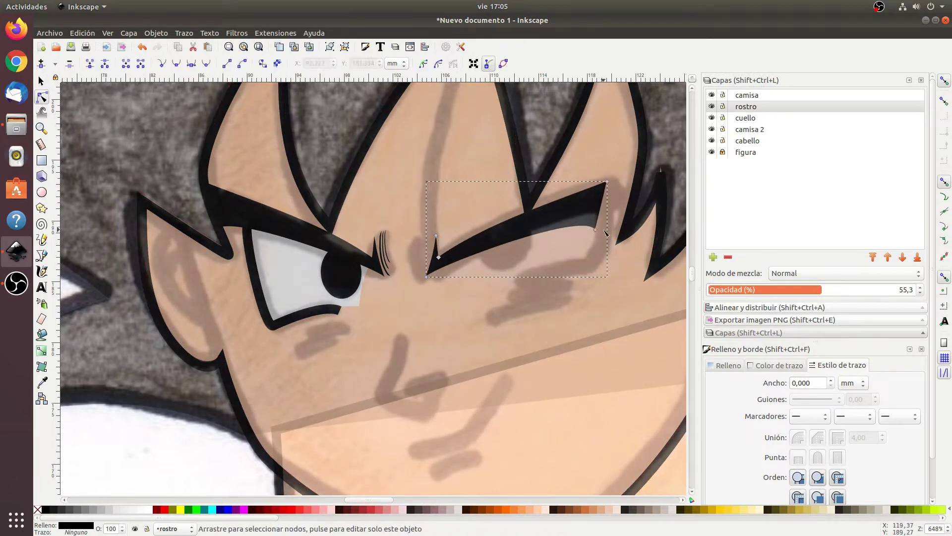
pyautogui.scroll(2, 428, 277)
# Paste a copy of the three wrinkle strokes and edit the right eyebrow's nodes.
pyautogui.scroll(-1, 334, 290)
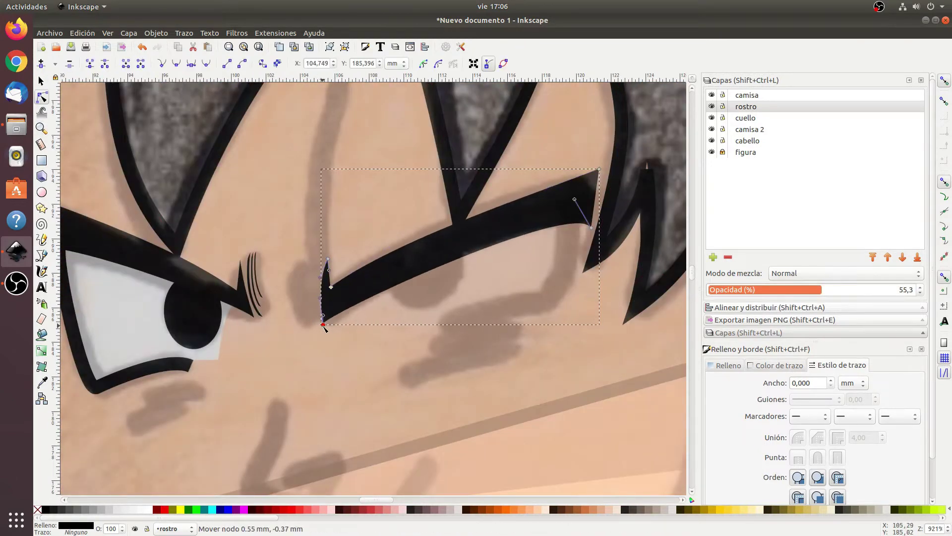
pyautogui.scroll(2, 264, 291)
pyautogui.hotkey('ctrl', 'v')
pyautogui.scroll(-1, 345, 266)
pyautogui.doubleClick(460, 320)
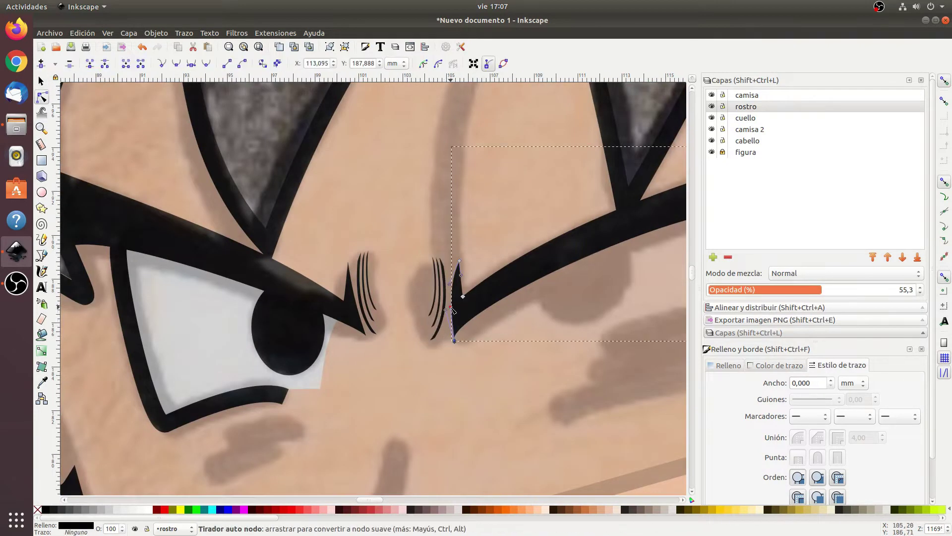
# Pull the right eye-white's bottom corner inward and select the dark eyelid path.
pyautogui.press('-')
pyautogui.press('-')
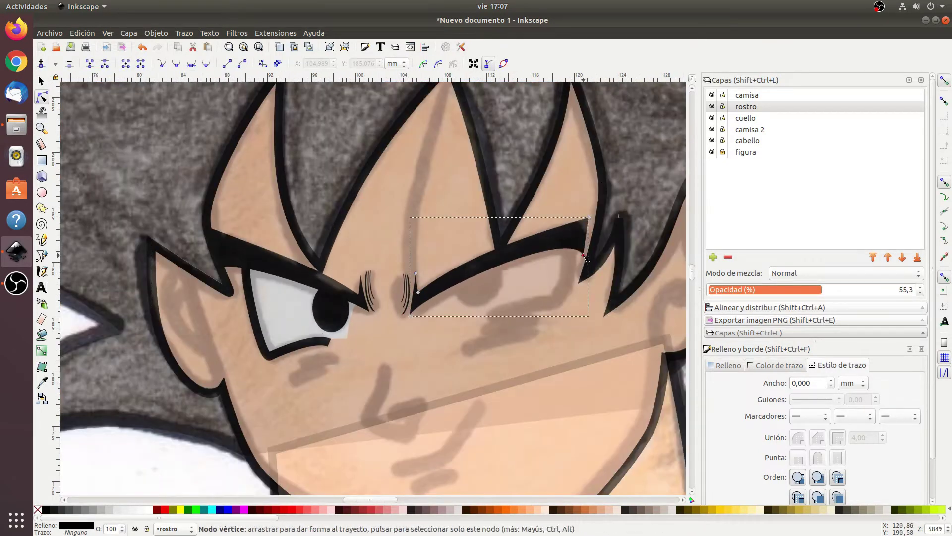
pyautogui.click(544, 291)
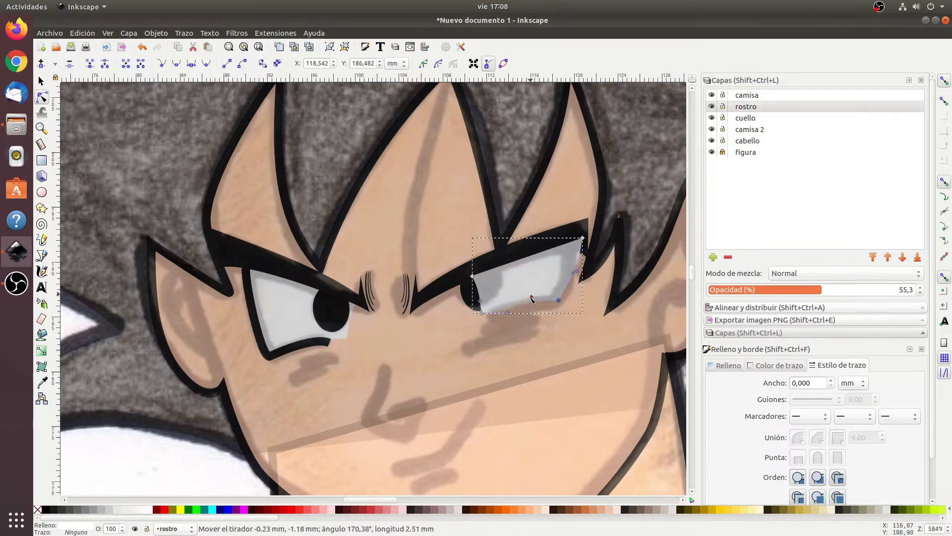
pyautogui.moveTo(483, 315); pyautogui.dragTo(448, 319)
pyautogui.click(540, 276)
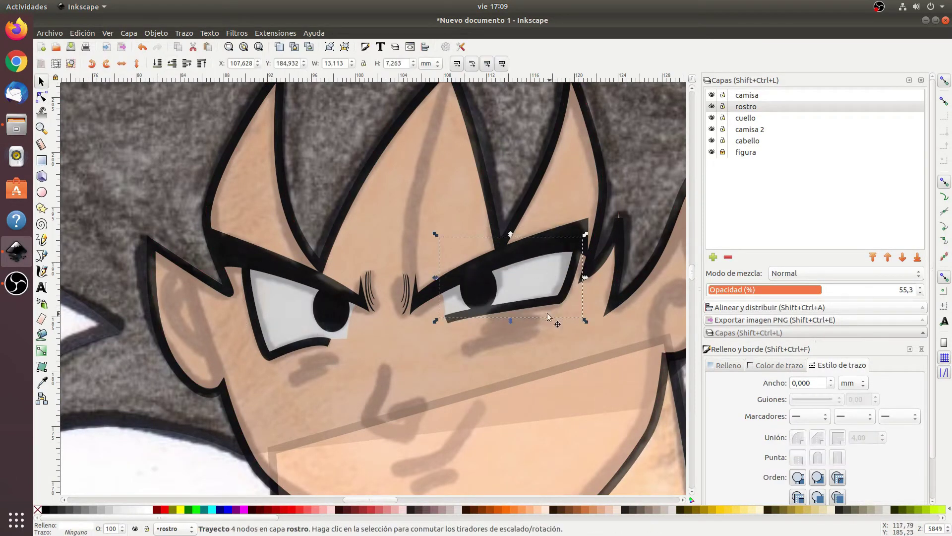
pyautogui.press('n')
pyautogui.click(518, 314)
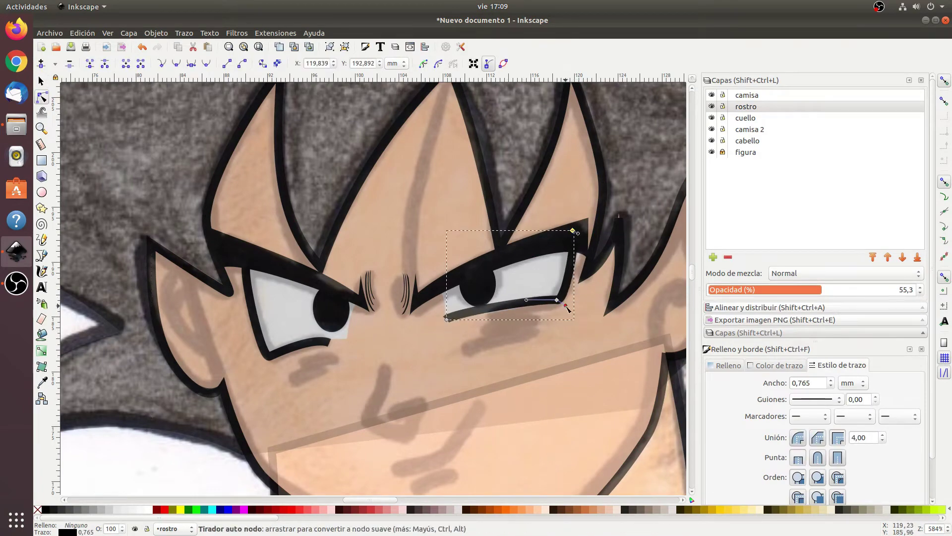
# Make the face layer fully opaque, then enlarge and tilt the brow wrinkle lines diagonally.
pyautogui.press('-')
pyautogui.press('-')
pyautogui.moveTo(873, 290)
pyautogui.mouseDown()
pyautogui.moveTo(923, 296)
pyautogui.moveTo(822, 289)
pyautogui.mouseUp()
pyautogui.press('s')
pyautogui.scroll(5, 269, 212)
pyautogui.click(269, 213)
pyautogui.scroll(-6, 327, 387)
pyautogui.hscroll(-15, 327, 387)
pyautogui.moveTo(351, 342); pyautogui.dragTo(319, 363)
# Shrink the under-eye wrinkle stroke group slightly.
pyautogui.scroll(-5, 397, 309)
pyautogui.scroll(4, 447, 198)
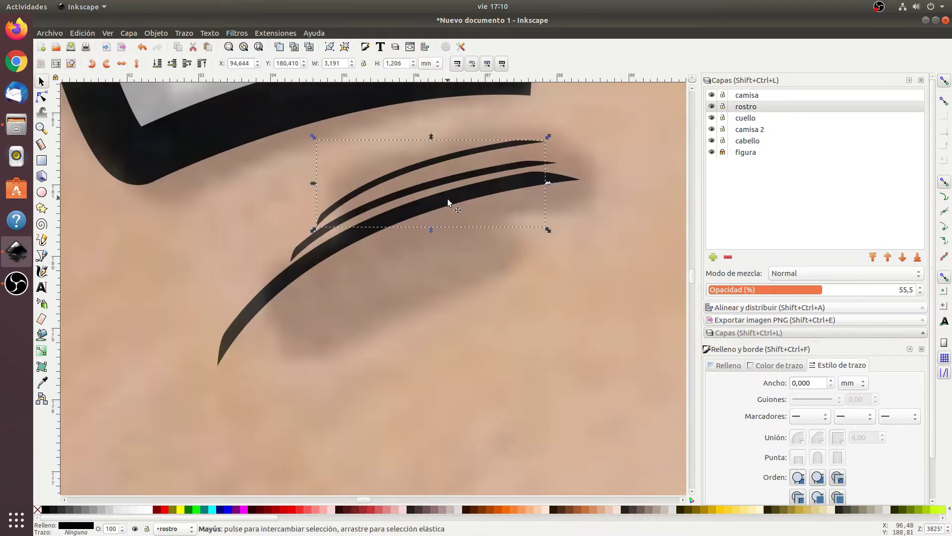
pyautogui.scroll(-8, 475, 268)
pyautogui.keyDown('shift'); pyautogui.click(475, 269); pyautogui.keyUp('shift')
pyautogui.press('Escape')
pyautogui.scroll(5, 506, 290)
pyautogui.press('n')
pyautogui.click(448, 237)
pyautogui.moveTo(374, 272); pyautogui.dragTo(486, 177)
pyautogui.scroll(-4, 404, 230)
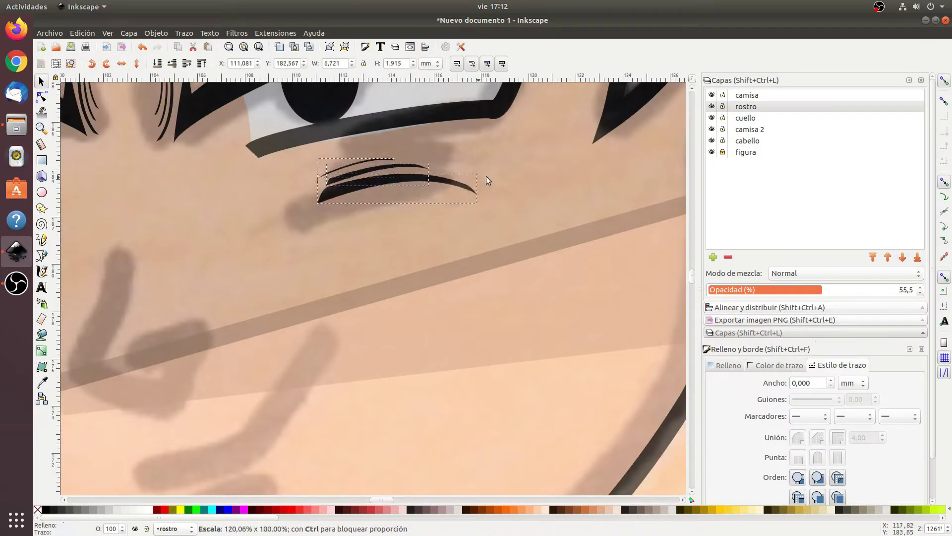
# Draw a thin angled nose line on the face.
pyautogui.press('3')
pyautogui.click(43, 241)
pyautogui.moveTo(287, 277); pyautogui.dragTo(295, 311)
pyautogui.press('n')
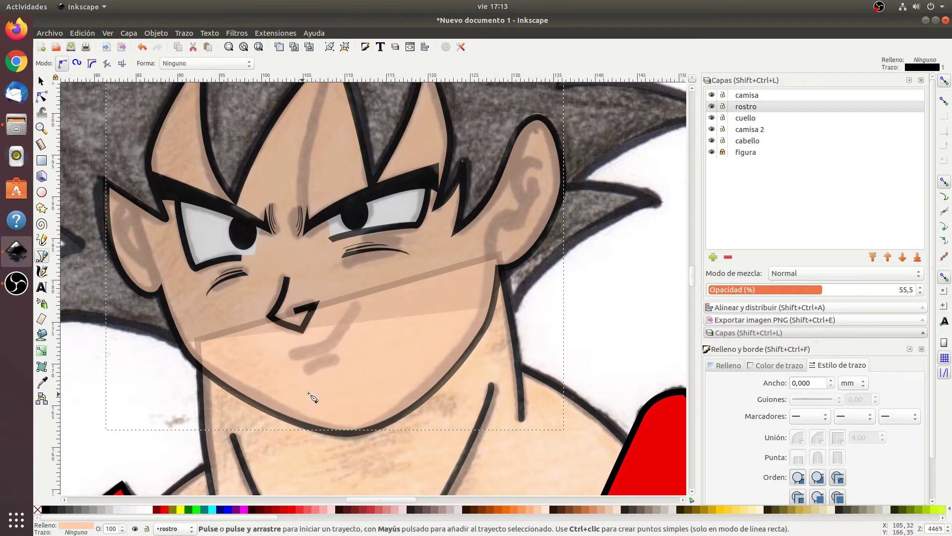
# Draw the smirking mouth curve and a short thin chin curve below it.
pyautogui.press('p')
pyautogui.moveTo(291, 354); pyautogui.dragTo(356, 308)
pyautogui.press('n')
pyautogui.press('s')
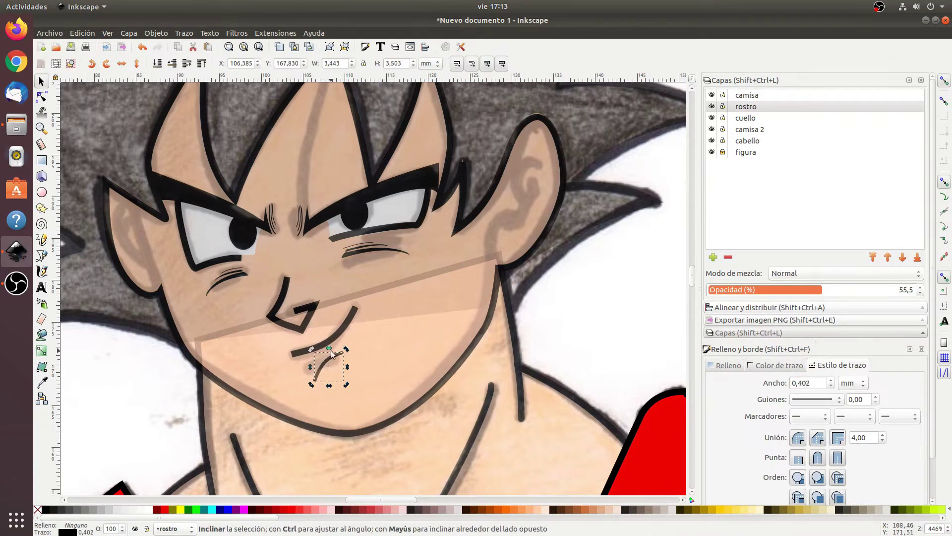
pyautogui.moveTo(309, 367); pyautogui.dragTo(336, 357)
pyautogui.press('n')
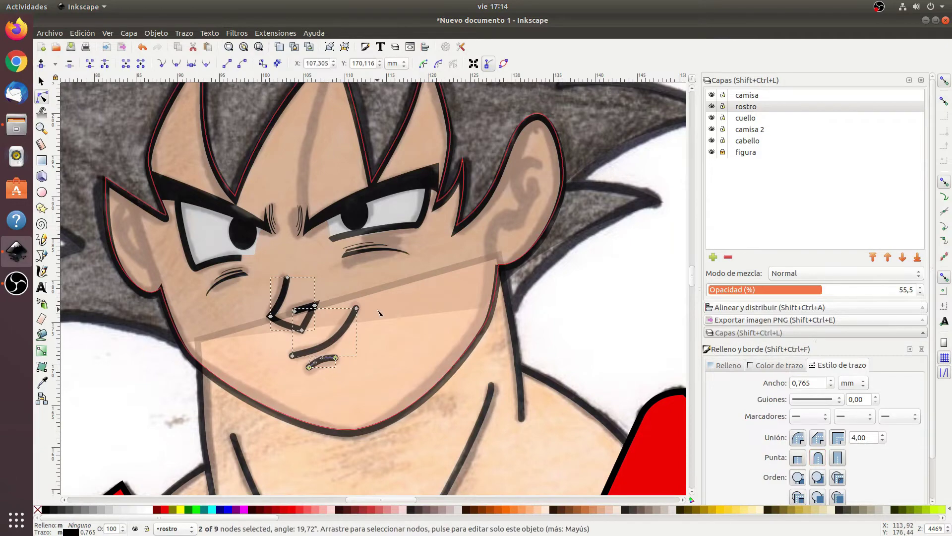
pyautogui.press('Escape')
# Draw a Bezier line along the face edge and adjust its nodes.
pyautogui.press('-')
pyautogui.press('b')
pyautogui.click(222, 287)
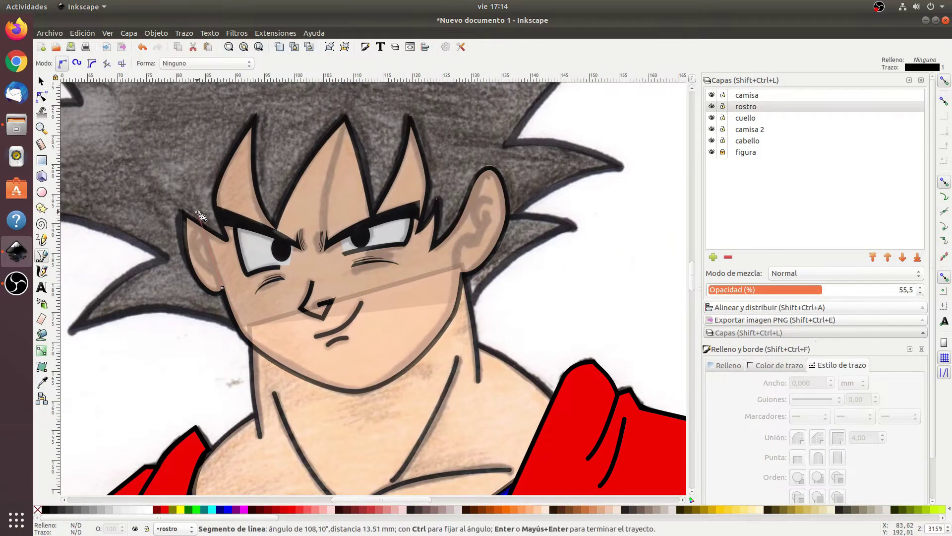
pyautogui.doubleClick(201, 221)
pyautogui.press('n')
pyautogui.press('3')
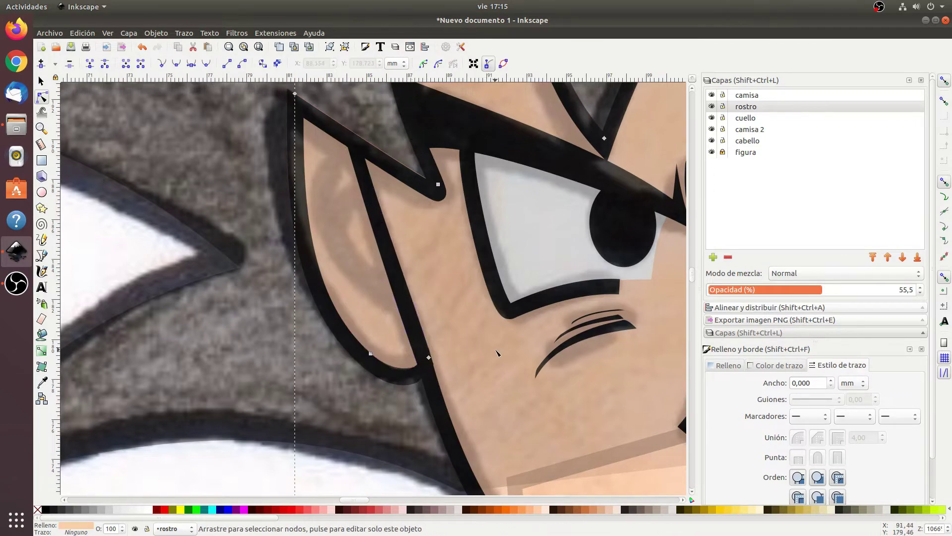
pyautogui.press('5')
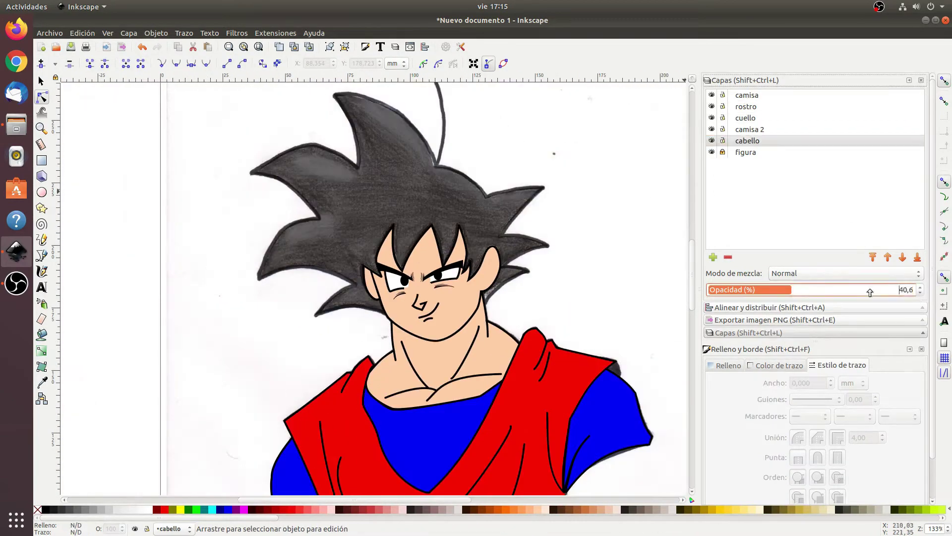
pyautogui.moveTo(437, 224); pyautogui.dragTo(511, 266)
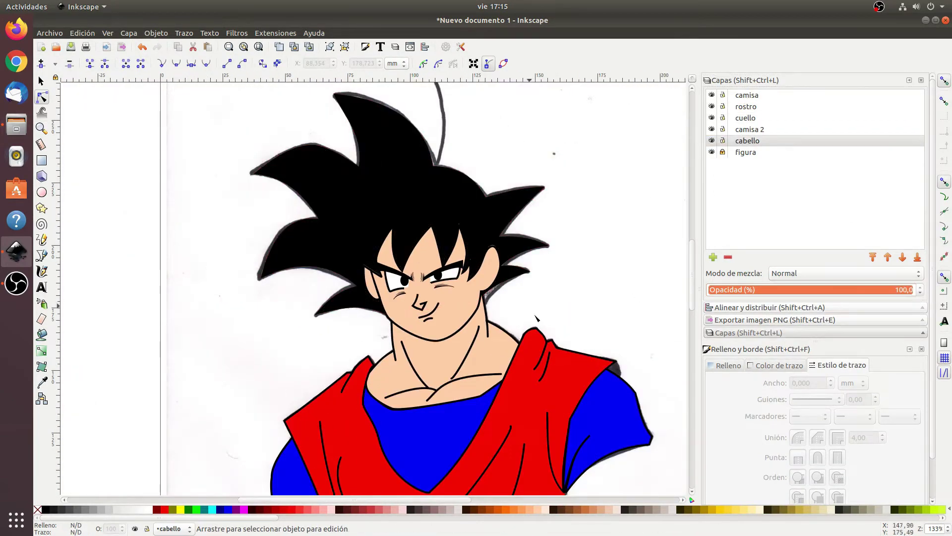
# Lower the hair layer's opacity so the pencil sketch shows through.
pyautogui.keyDown('ctrl'); pyautogui.scroll(3, 515, 268); pyautogui.keyUp('ctrl')
pyautogui.click(347, 198)
pyautogui.keyDown('ctrl'); pyautogui.scroll(-4, 350, 195); pyautogui.keyUp('ctrl')
pyautogui.press('Escape')
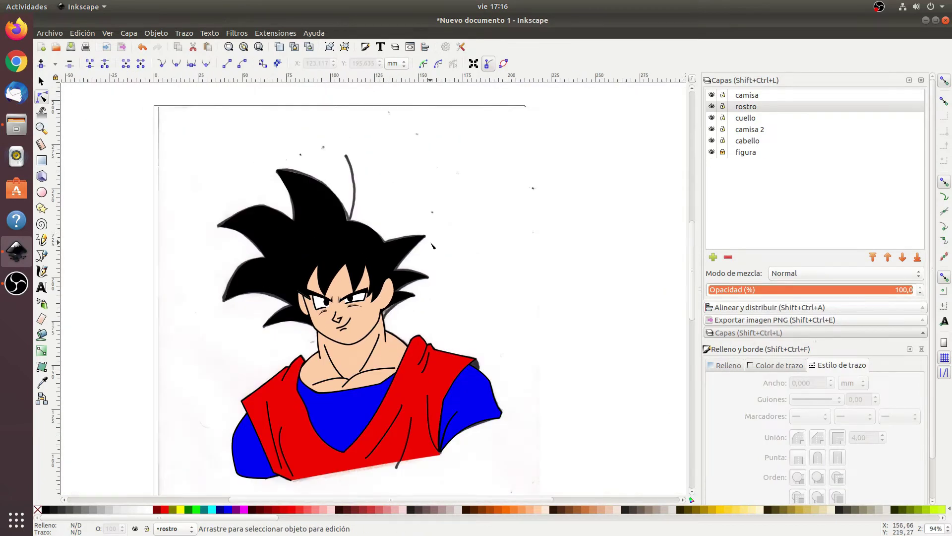
pyautogui.moveTo(910, 290); pyautogui.dragTo(827, 293)
# Draw the upward curved hair strand with the Bezier tool and edit its nodes.
pyautogui.keyDown('ctrl'); pyautogui.scroll(2, 287, 208); pyautogui.keyUp('ctrl')
pyautogui.press('b')
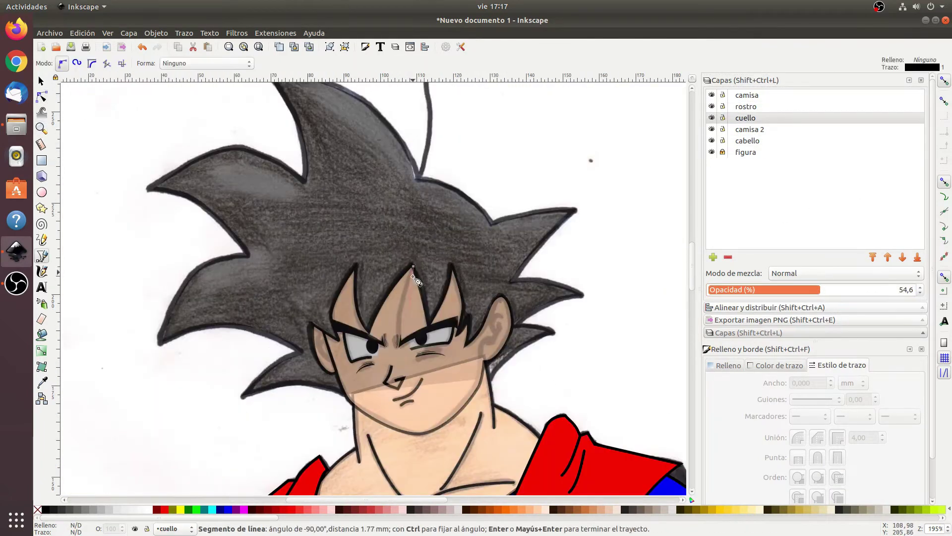
pyautogui.click(746, 107)
pyautogui.moveTo(420, 236); pyautogui.dragTo(425, 234)
pyautogui.press('Return')
pyautogui.press('n')
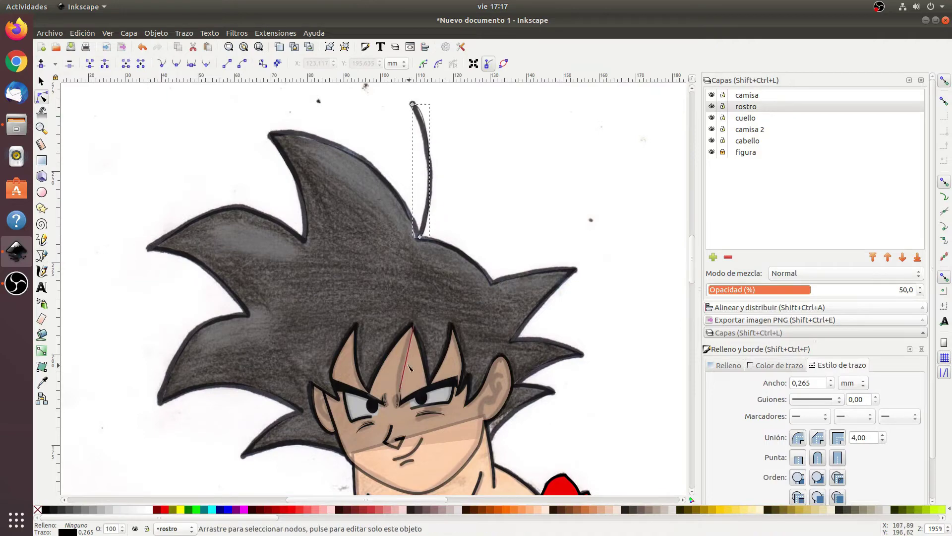
pyautogui.click(184, 32)
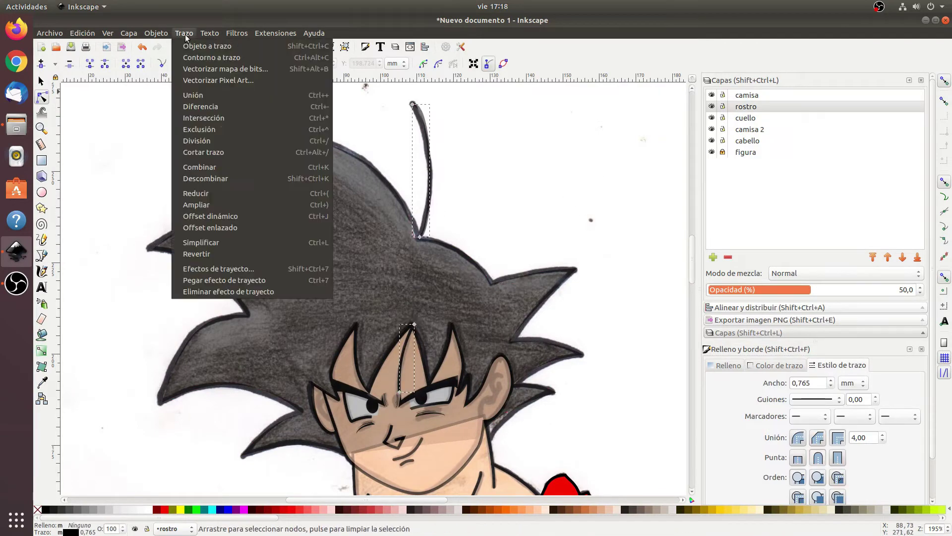
# Convert the hair strand's outline into a filled shape and inspect its nodes.
pyautogui.click(208, 56)
pyautogui.press('F3')
pyautogui.scroll(3, 416, 340)
pyautogui.press('n')
pyautogui.click(462, 279)
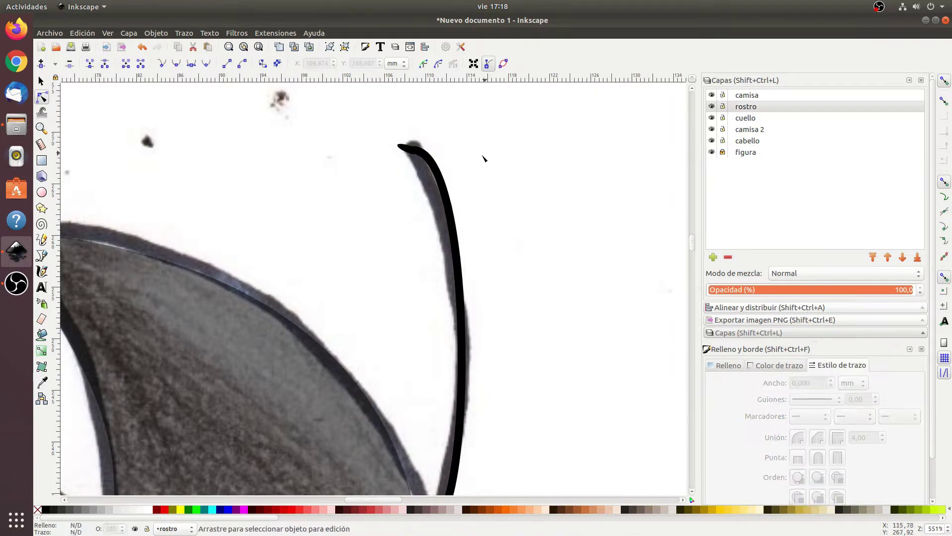
# Delete the filled hair strand and check the thin hair path's top node.
pyautogui.click(42, 97)
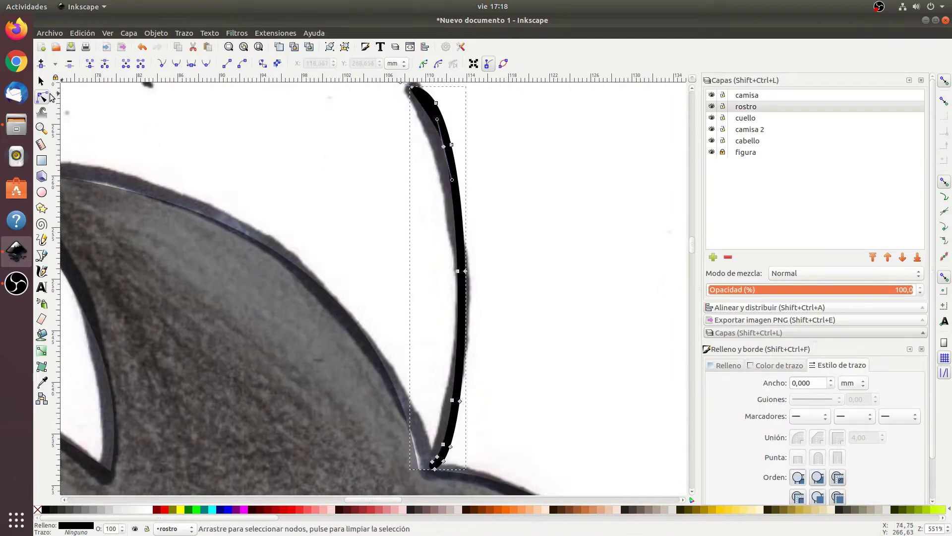
pyautogui.press('Delete')
pyautogui.click(410, 263)
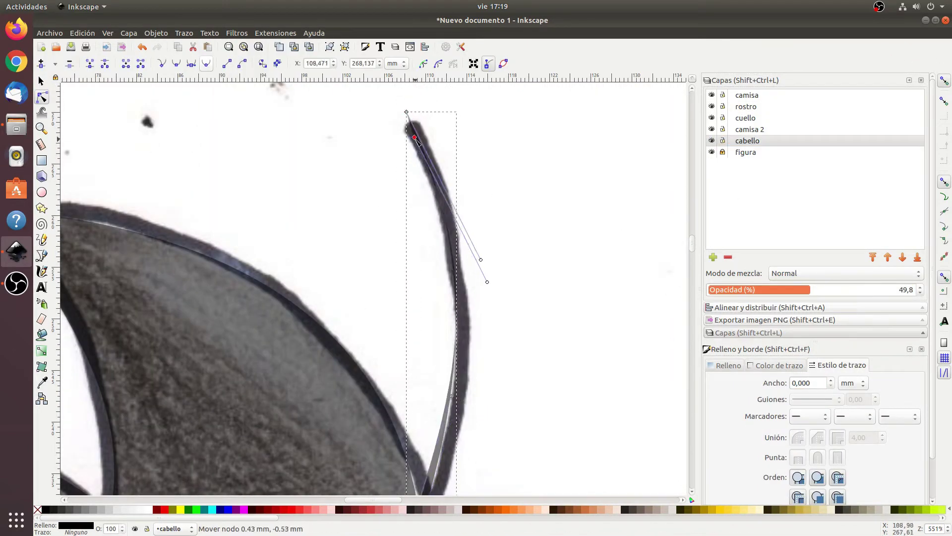
pyautogui.rightClick(409, 114)
pyautogui.press('Escape')
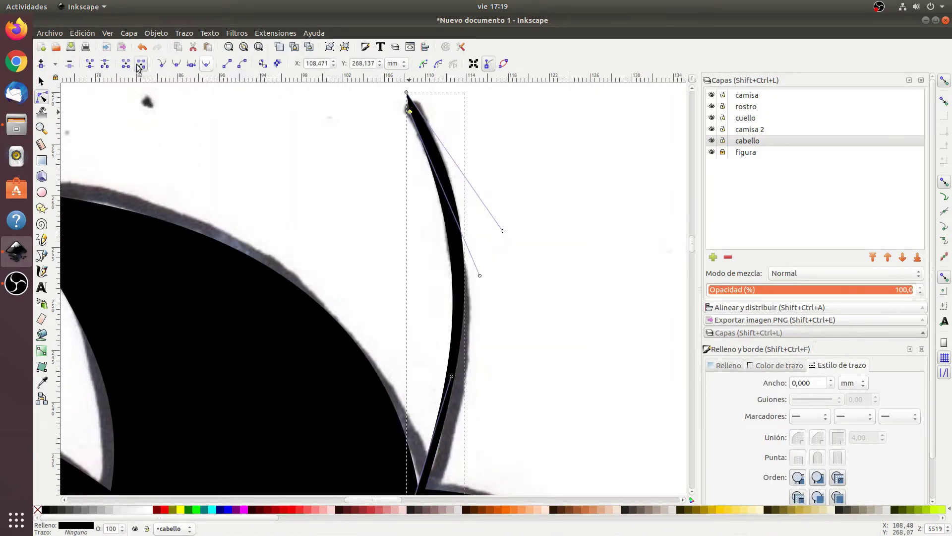
pyautogui.scroll(-2, 520, 207)
pyautogui.scroll(-2, 519, 207)
pyautogui.scroll(-1, 519, 207)
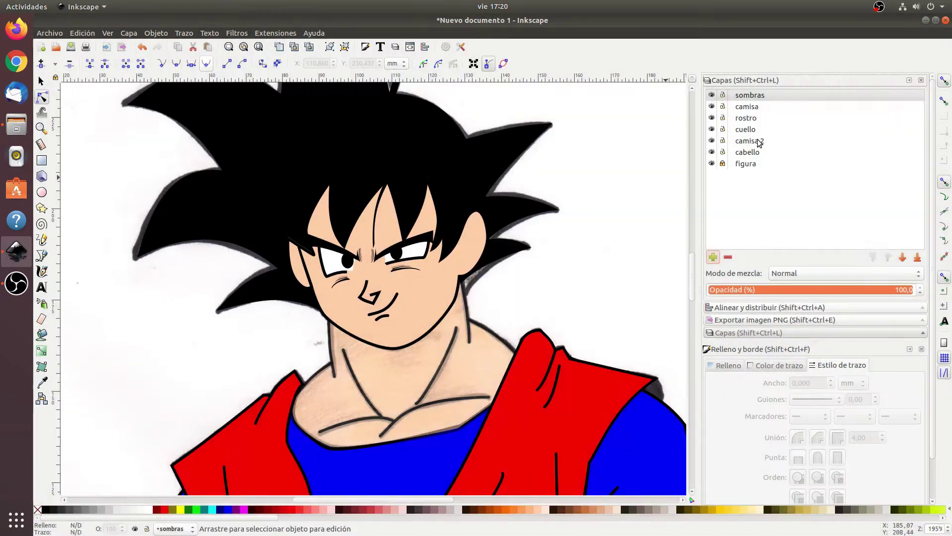
# Add the 'sombras' layer and make camisa, rostro and camisa 2 translucent.
pyautogui.click(747, 106)
pyautogui.click(825, 289)
pyautogui.click(746, 118)
pyautogui.click(825, 290)
pyautogui.click(749, 140)
pyautogui.click(795, 290)
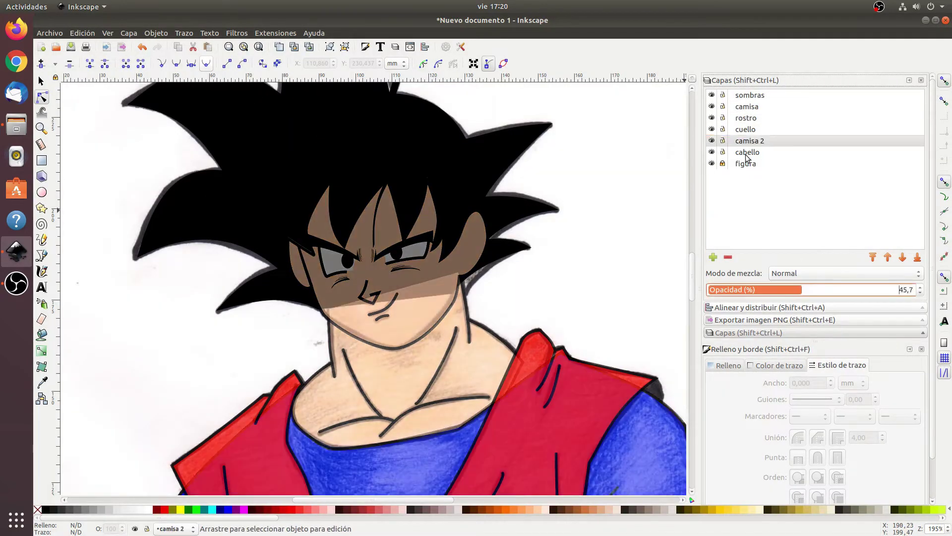
# Make the cabello layer translucent.
pyautogui.click(747, 151)
pyautogui.click(795, 289)
pyautogui.scroll(-1, 591, 259)
# Draw a closed dark shadow over the face's left side on 'sombras' and check the mouth shadow.
pyautogui.press('b')
pyautogui.click(317, 291)
pyautogui.press('Return')
pyautogui.hotkey('shift', 'pageup')
pyautogui.hotkey('shift', 'pageup')
pyautogui.hotkey('shift', 'pageup')
pyautogui.press('n')
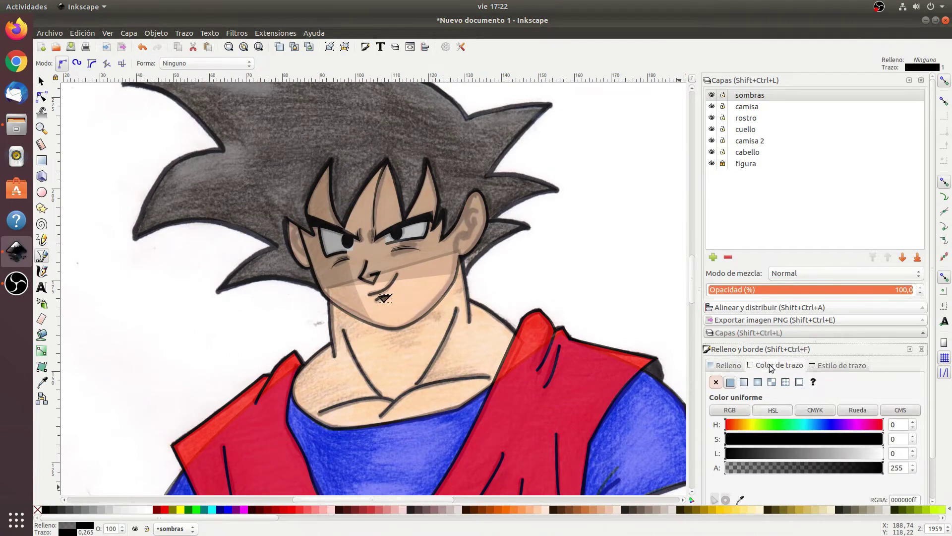
pyautogui.press('z')
pyautogui.moveTo(364, 283); pyautogui.dragTo(411, 316)
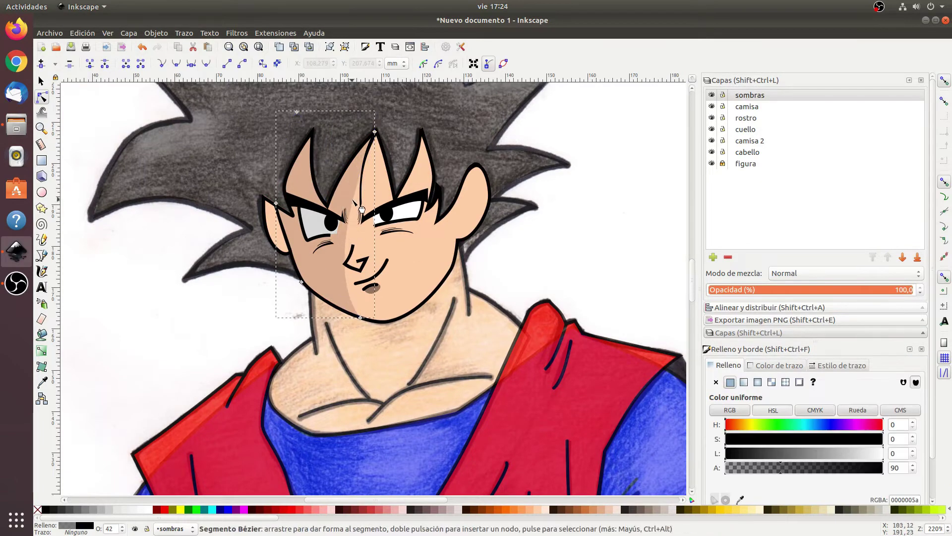
pyautogui.press('Escape')
# Add a new layer for the neck shadow and select the black neck shadow.
pyautogui.press('b')
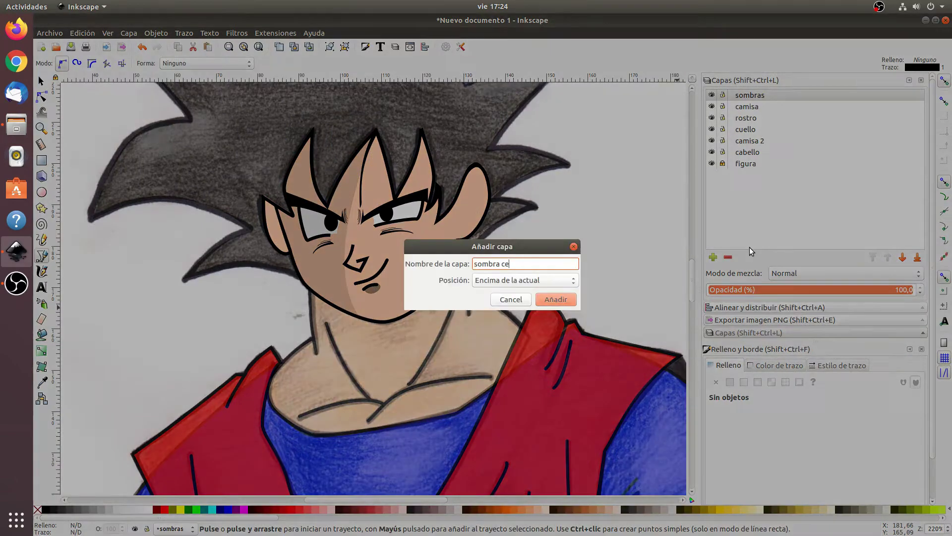
pyautogui.click(902, 257)
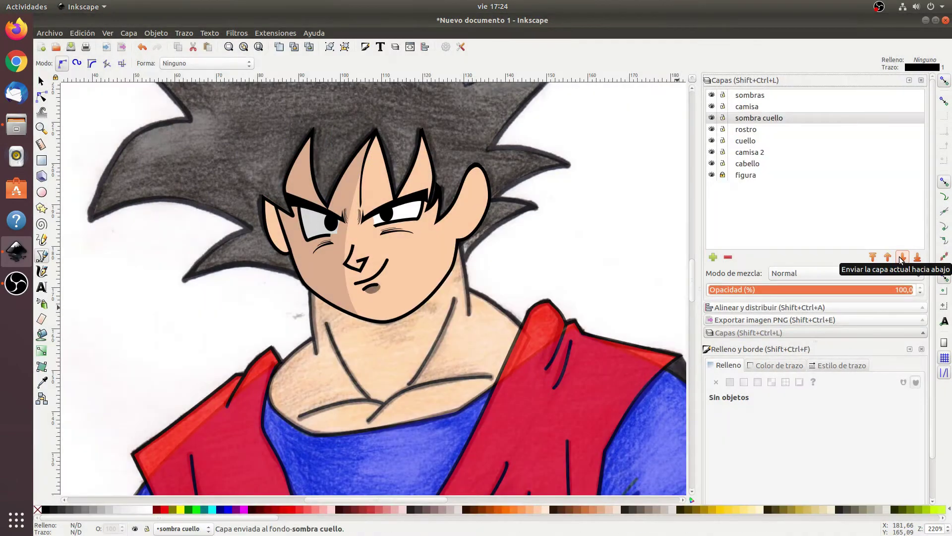
pyautogui.click(370, 321)
pyautogui.press('n')
pyautogui.click(344, 328)
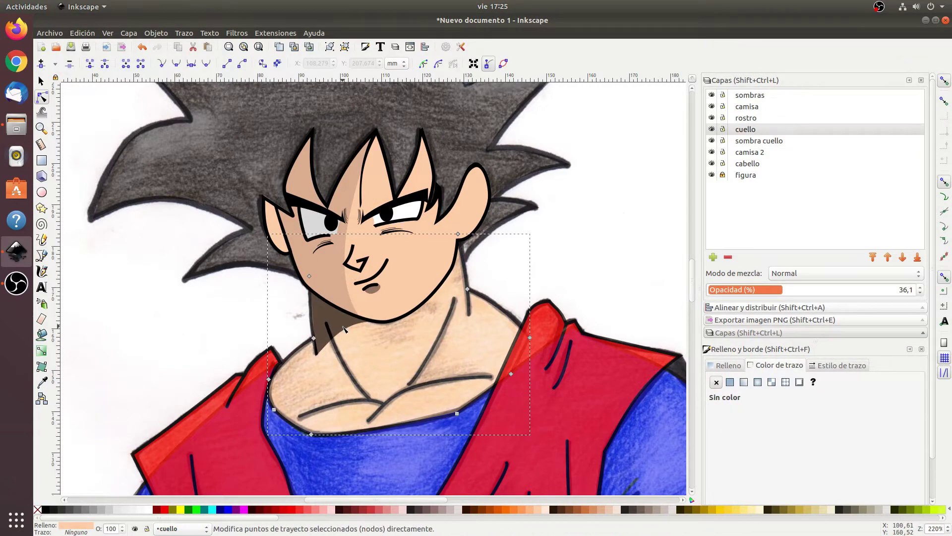
pyautogui.scroll(3, 344, 328)
pyautogui.hotkey('shift', 'pageup')
pyautogui.click(408, 218)
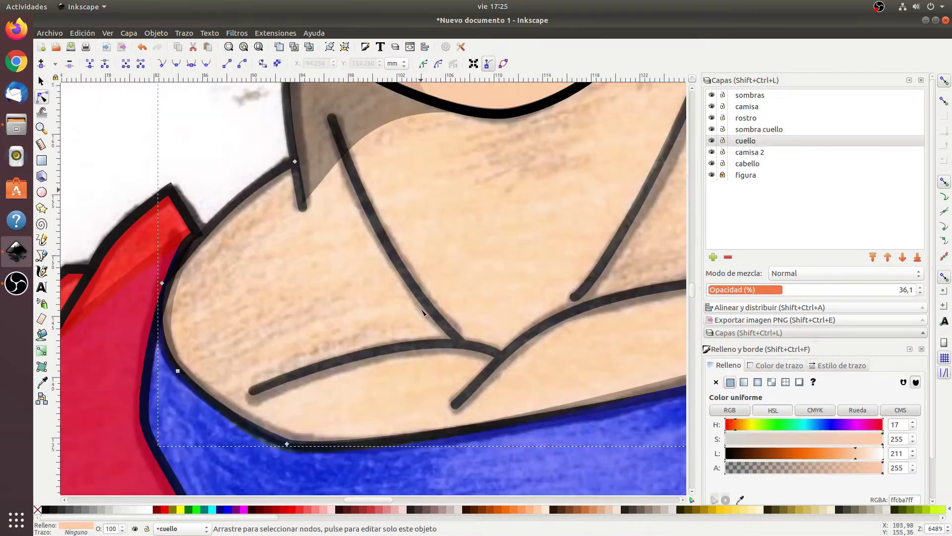
# Draw a closed shadow shape below the neck and bend one edge into a curve.
pyautogui.click(290, 170)
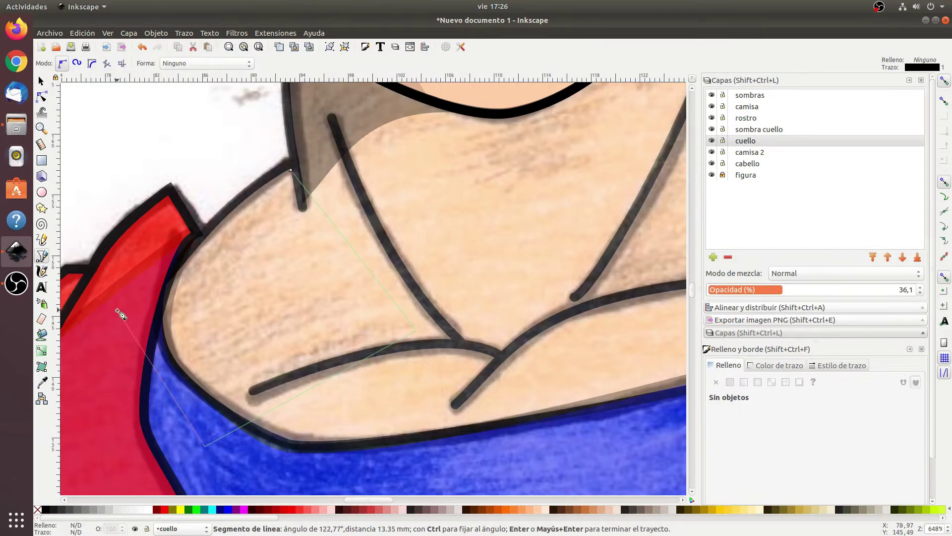
pyautogui.click(117, 310)
pyautogui.click(291, 169)
pyautogui.press('n')
pyautogui.moveTo(348, 241); pyautogui.dragTo(331, 258)
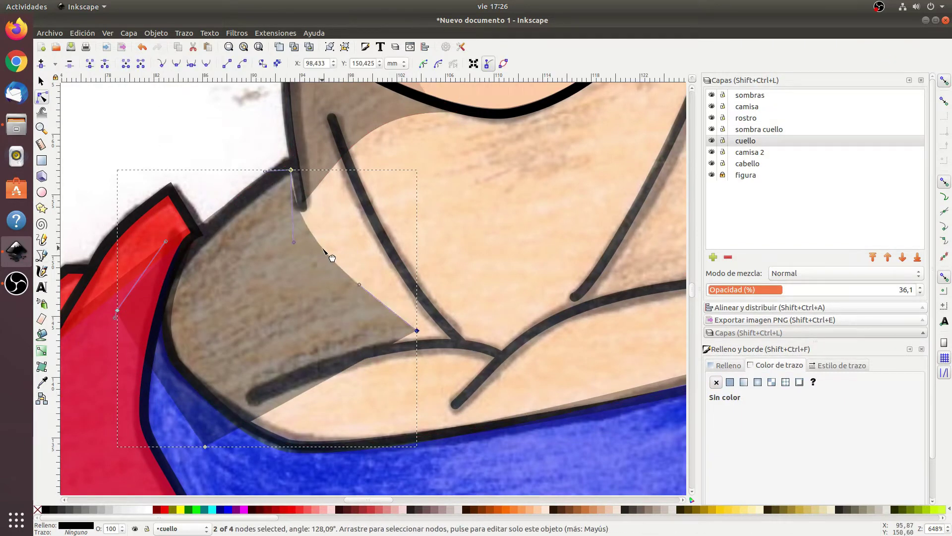
# Remove the neck shadow's outline stroke.
pyautogui.press('s')
pyautogui.scroll(4, 412, 307)
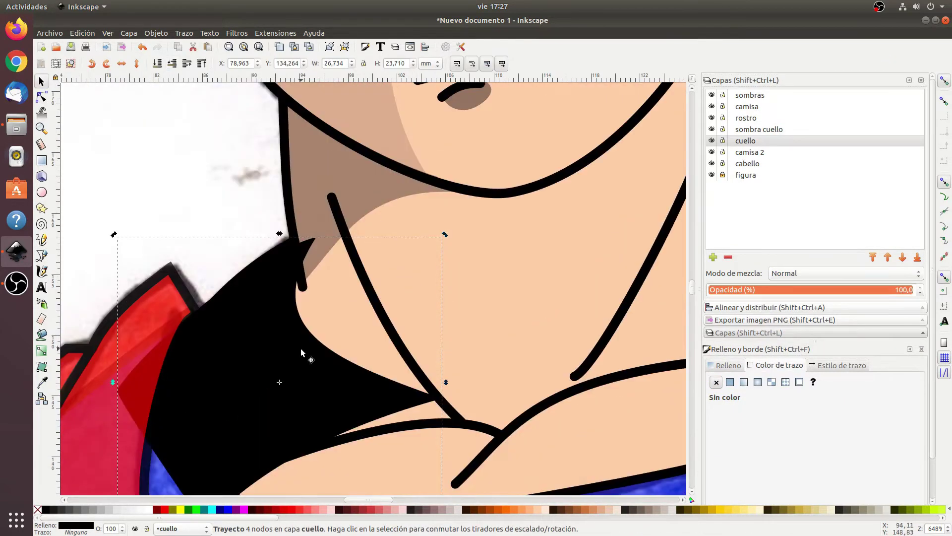
pyautogui.click(730, 381)
pyautogui.click(725, 365)
pyautogui.scroll(-3, 426, 362)
# Reshape the chin shadow into a curved blob with the Node tool.
pyautogui.press('n')
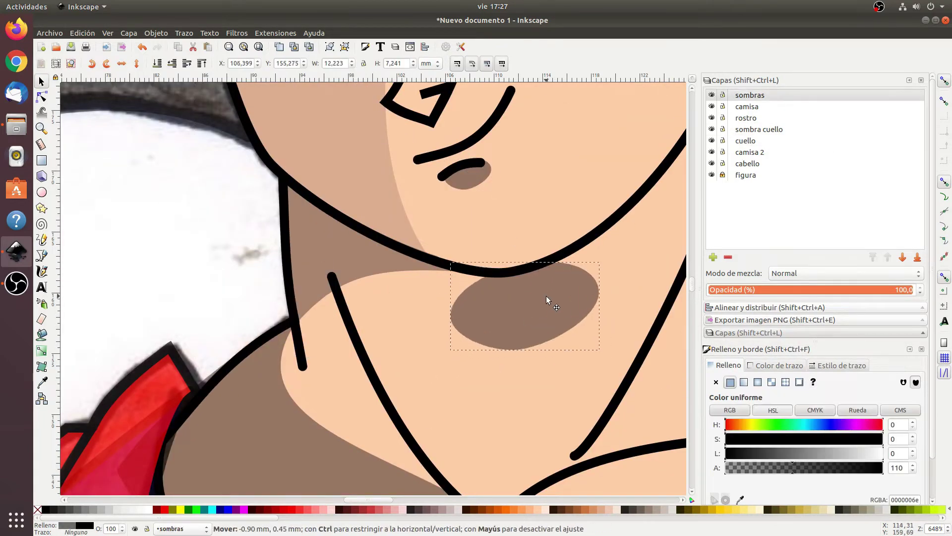
pyautogui.press('n')
pyautogui.moveTo(504, 293); pyautogui.dragTo(581, 325)
pyautogui.moveTo(571, 262); pyautogui.dragTo(537, 269)
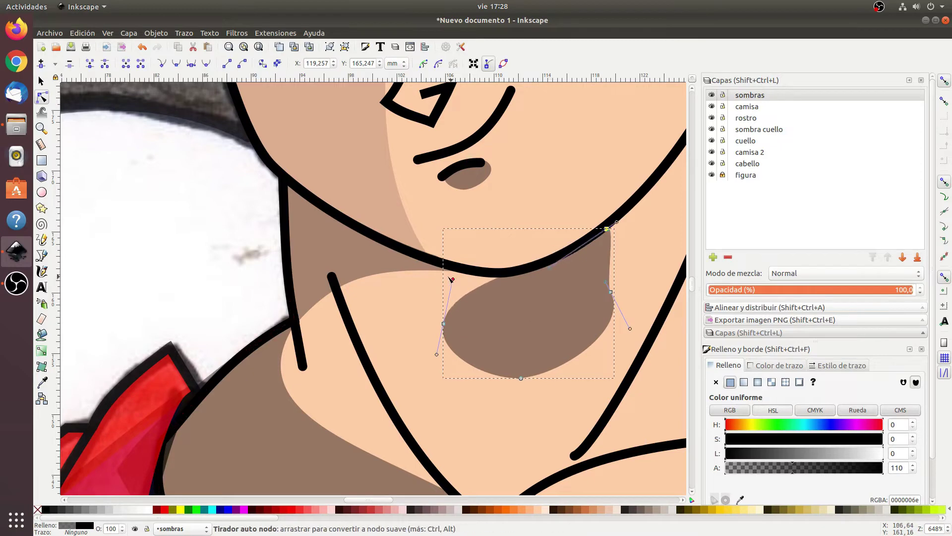
pyautogui.moveTo(426, 290); pyautogui.dragTo(441, 325)
# Place 'sombra cuello' above the neck layer and lower the left neck shadow's fill opacity.
pyautogui.press('s')
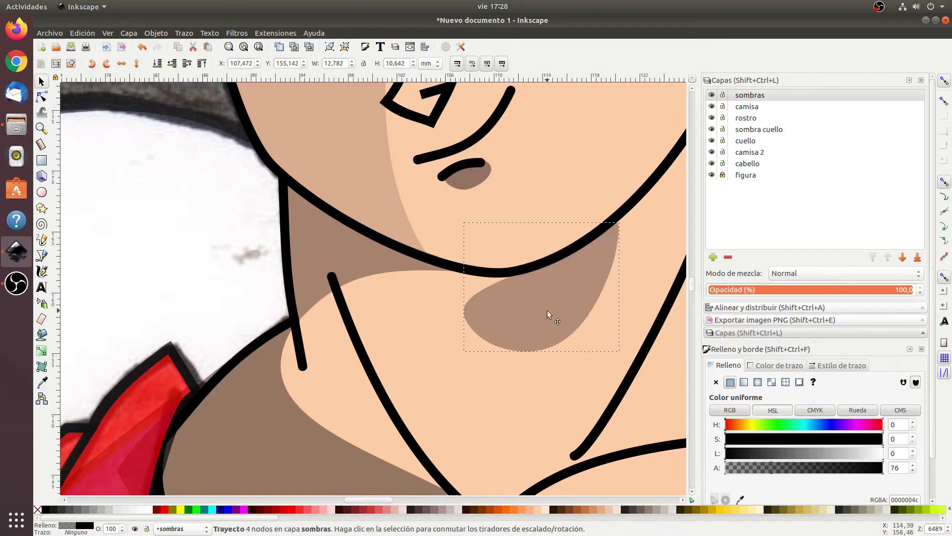
pyautogui.press('-')
pyautogui.press('-')
pyautogui.press('-')
pyautogui.click(623, 205)
pyautogui.press('-')
pyautogui.click(504, 437)
pyautogui.hotkey('shift', 'pagedown')
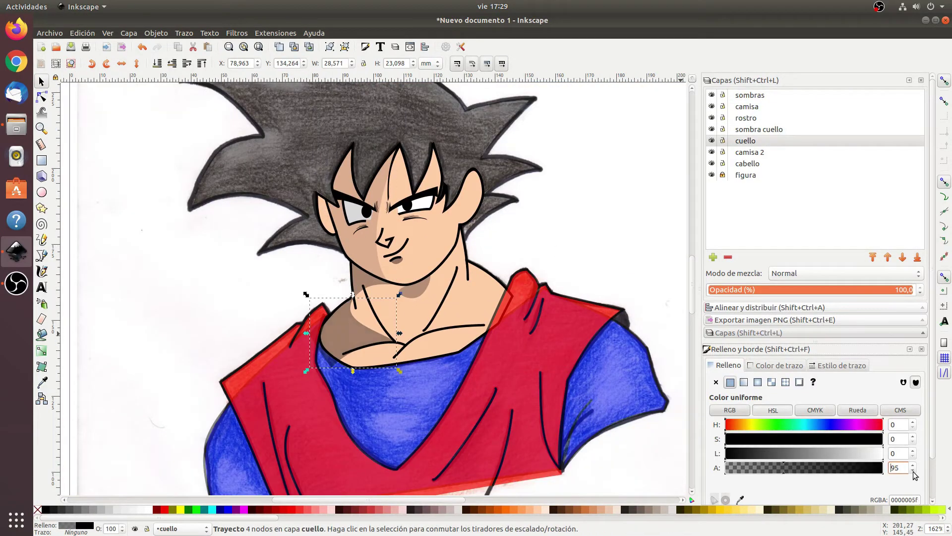
pyautogui.click(758, 129)
pyautogui.click(903, 257)
pyautogui.click(346, 326)
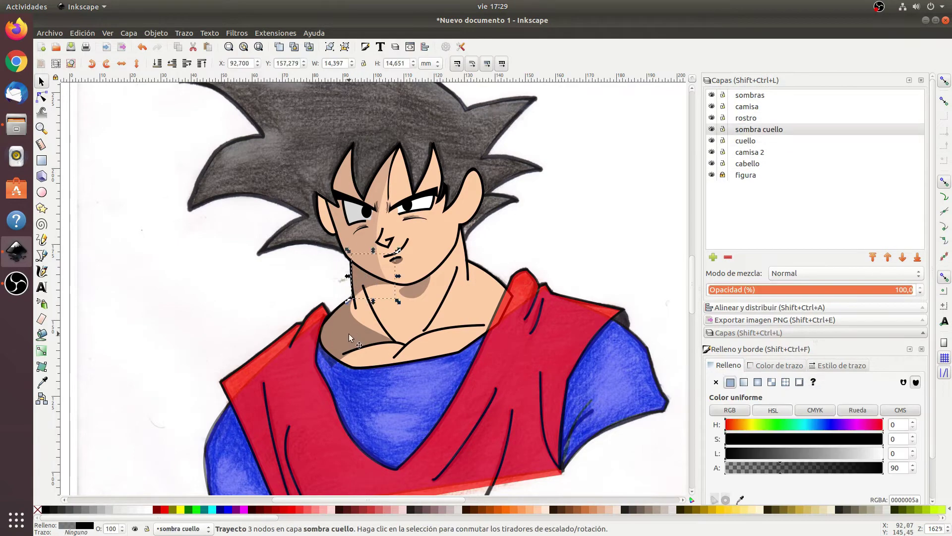
pyautogui.press('n')
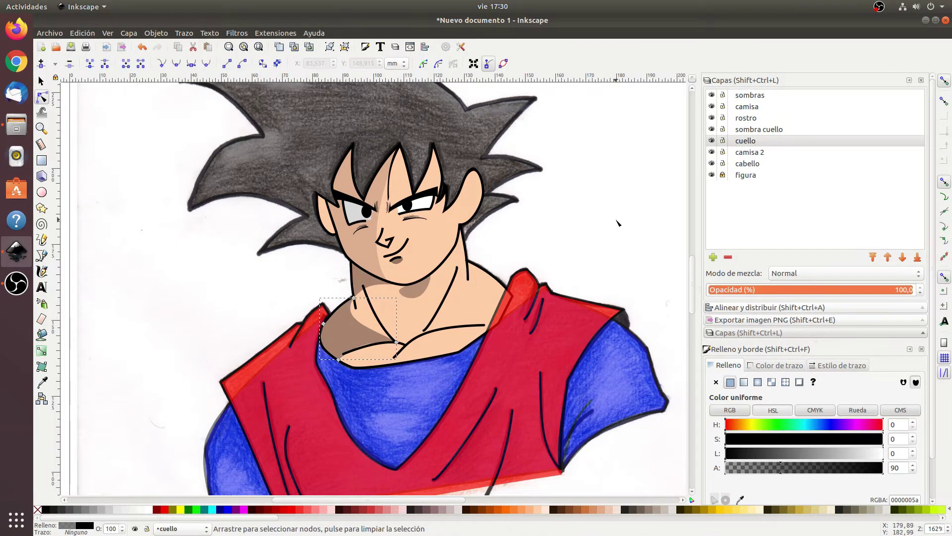
# Cut the neck shadow and Paste In Place onto the 'sombra cuello' layer.
pyautogui.hotkey('ctrl', 'x')
pyautogui.click(759, 129)
pyautogui.click(82, 33)
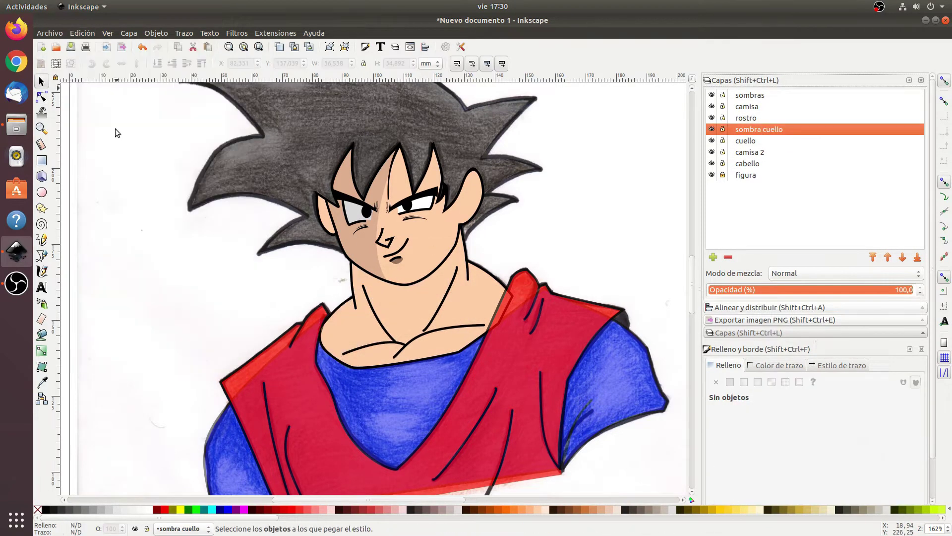
pyautogui.click(115, 119)
pyautogui.click(449, 298)
# On the sombra cuello layer, draw a small shadow path at the neck.
pyautogui.click(759, 129)
pyautogui.press('b')
pyautogui.click(460, 225)
pyautogui.click(452, 257)
pyautogui.click(460, 226)
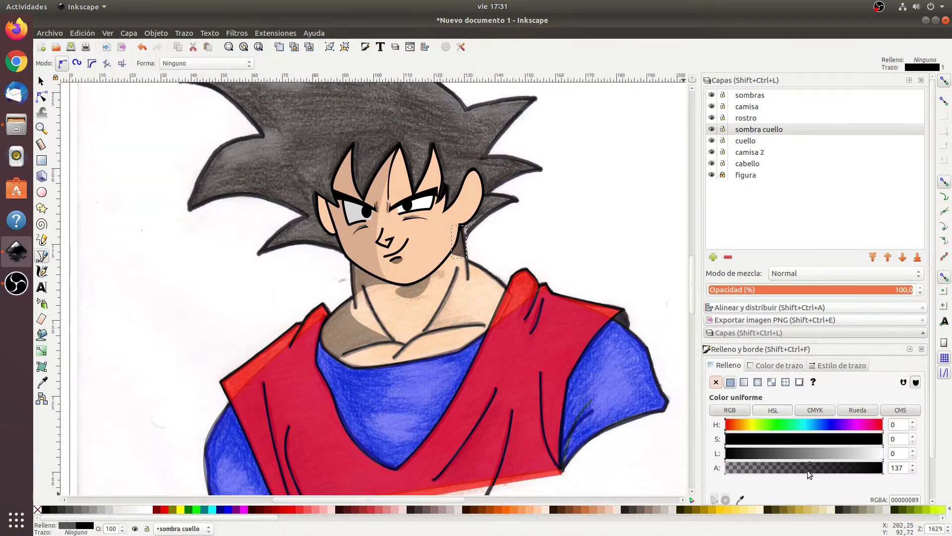
# Draw a triangular shadow below the chin and make it semi-transparent.
pyautogui.click(455, 278)
pyautogui.click(470, 326)
pyautogui.click(427, 332)
pyautogui.click(455, 278)
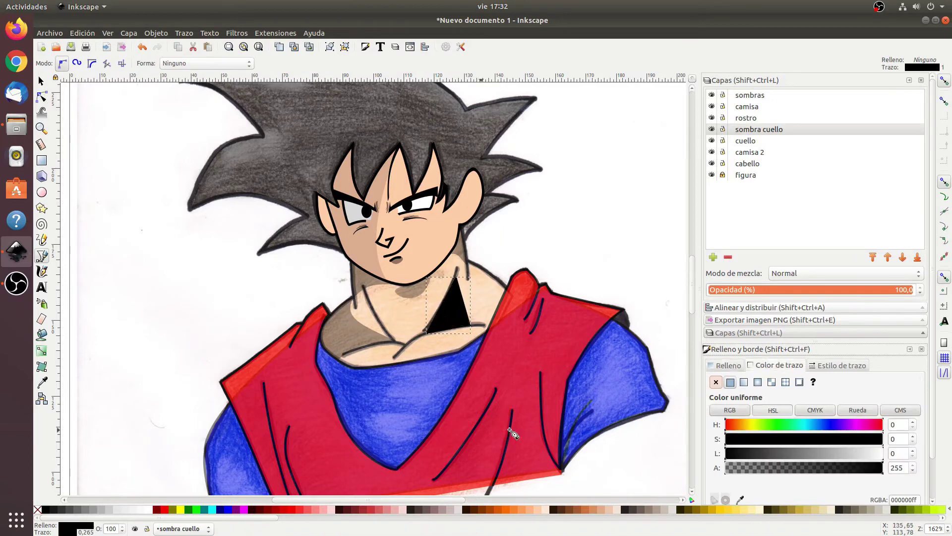
pyautogui.press('n')
# Give the neck triangle a linear gradient fading to transparent, then check the chin shadow.
pyautogui.press('g')
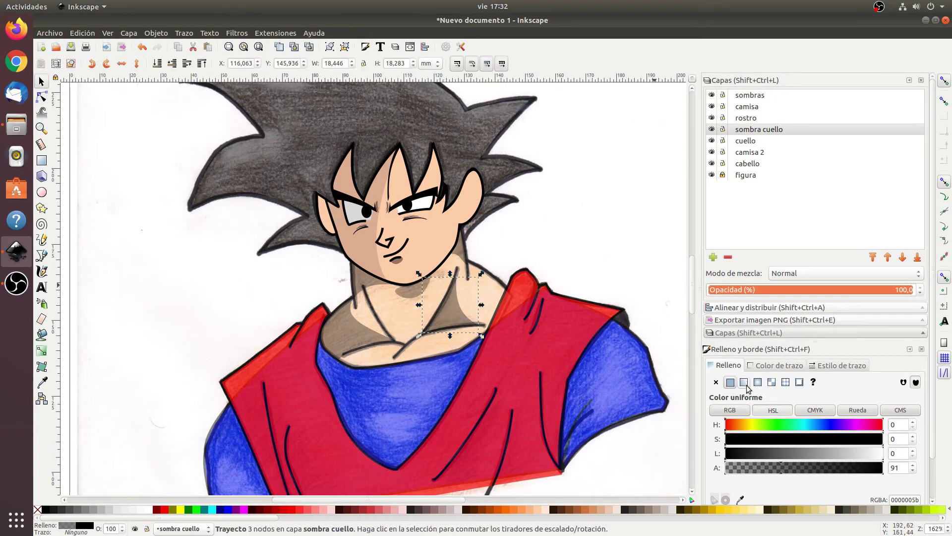
pyautogui.moveTo(410, 338); pyautogui.dragTo(461, 309)
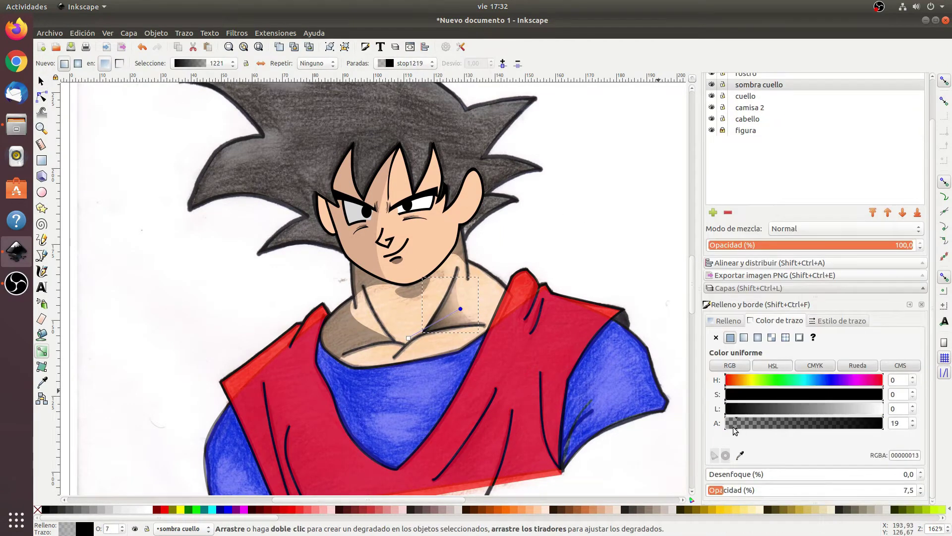
pyautogui.doubleClick(342, 337)
pyautogui.press('n')
pyautogui.click(312, 360)
pyautogui.press('Escape')
pyautogui.press('Escape')
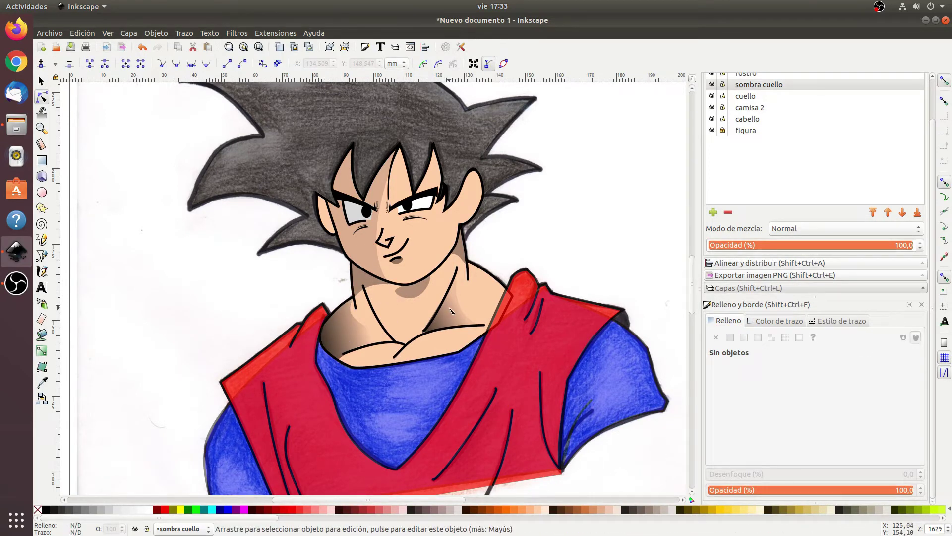
pyautogui.click(451, 310)
pyautogui.click(412, 290)
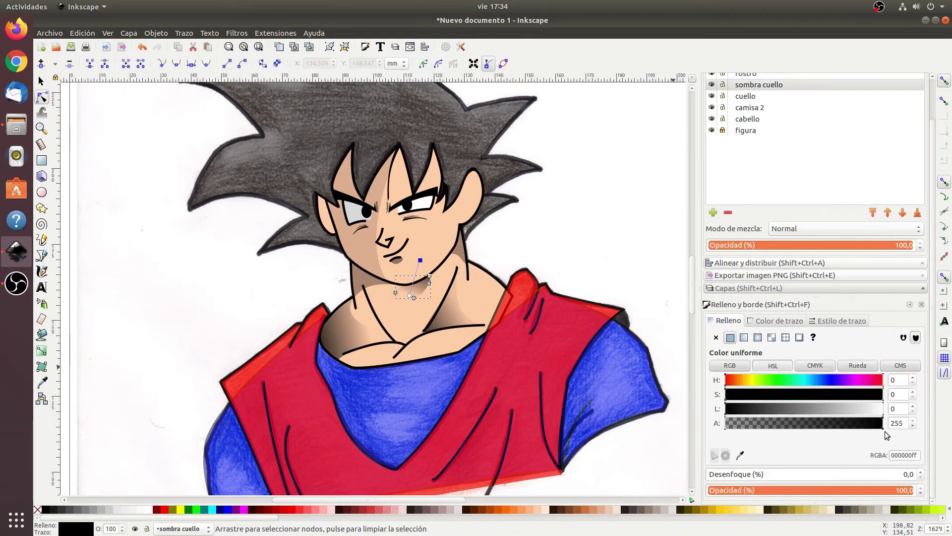
pyautogui.press('Escape')
pyautogui.scroll(-3, 601, 261)
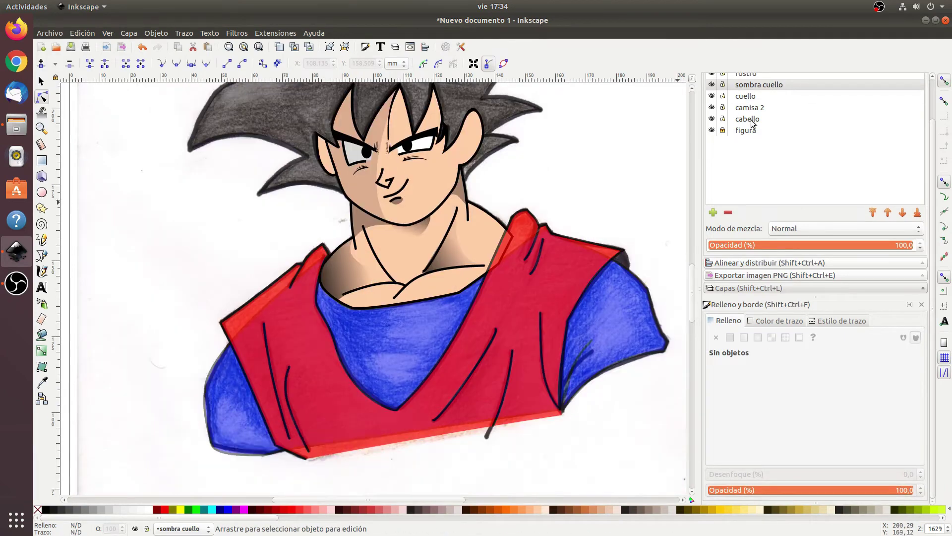
# Add a new layer named 'brillo' for highlights.
pyautogui.click(750, 107)
pyautogui.write('bbrillo')
pyautogui.press('Return')
# Paste highlight shapes onto the right and left sleeves.
pyautogui.click(82, 32)
pyautogui.click(99, 123)
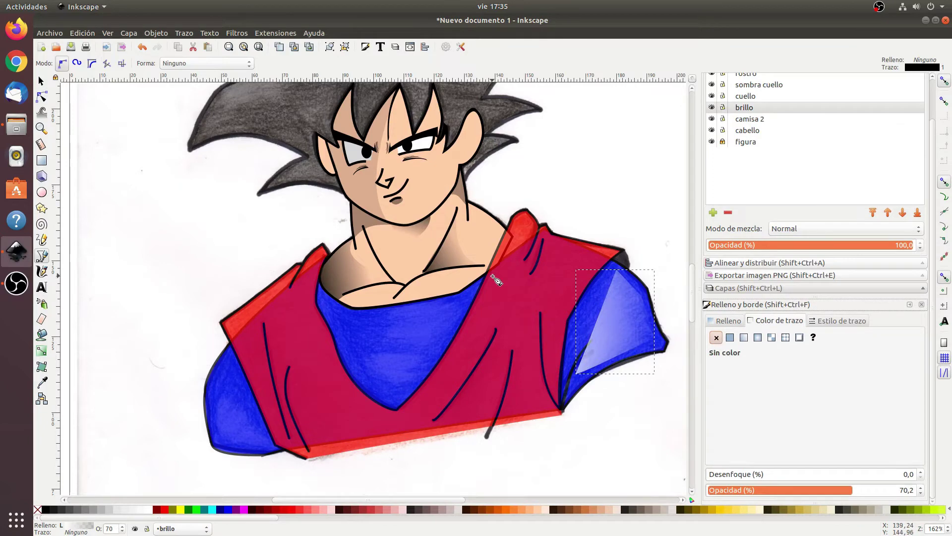
pyautogui.press('n')
pyautogui.hotkey('ctrl', 'v')
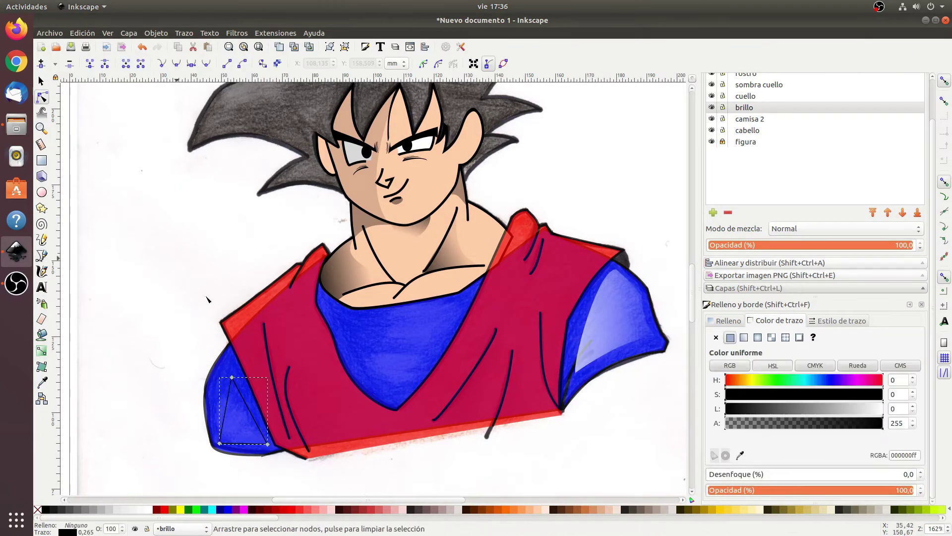
pyautogui.click(744, 337)
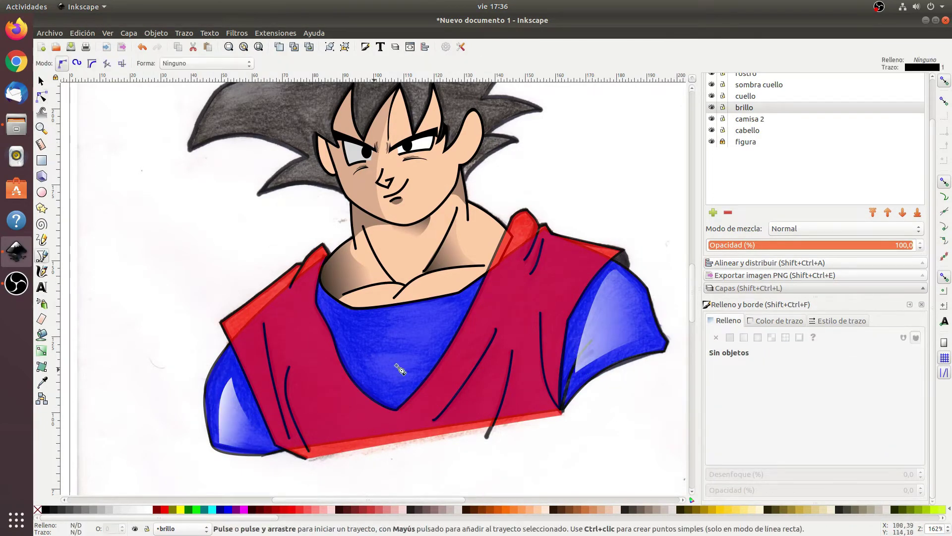
# Give the chest outline the highlight's gradient fill, reshape its left curve, and keep brillo above camisa 2.
pyautogui.click(378, 299)
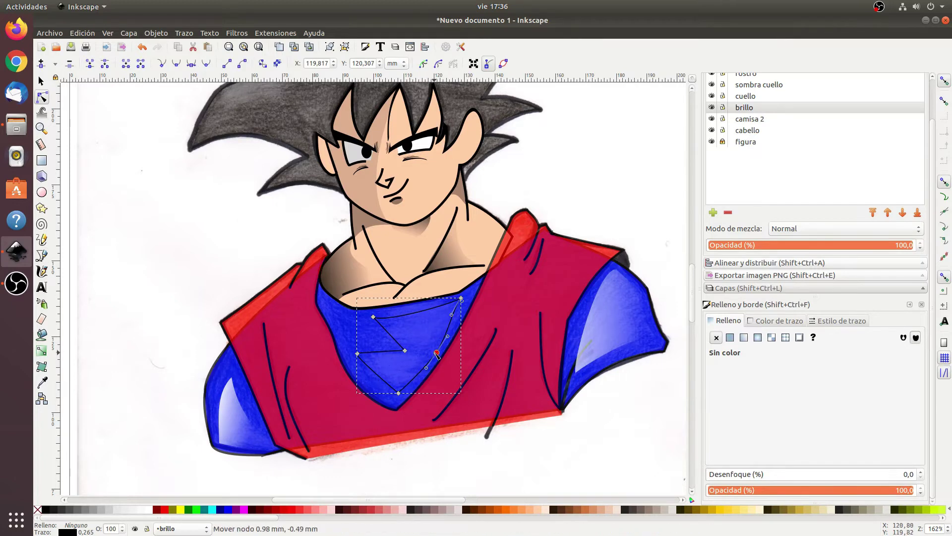
pyautogui.hotkey('ctrl', 'shift', 'v')
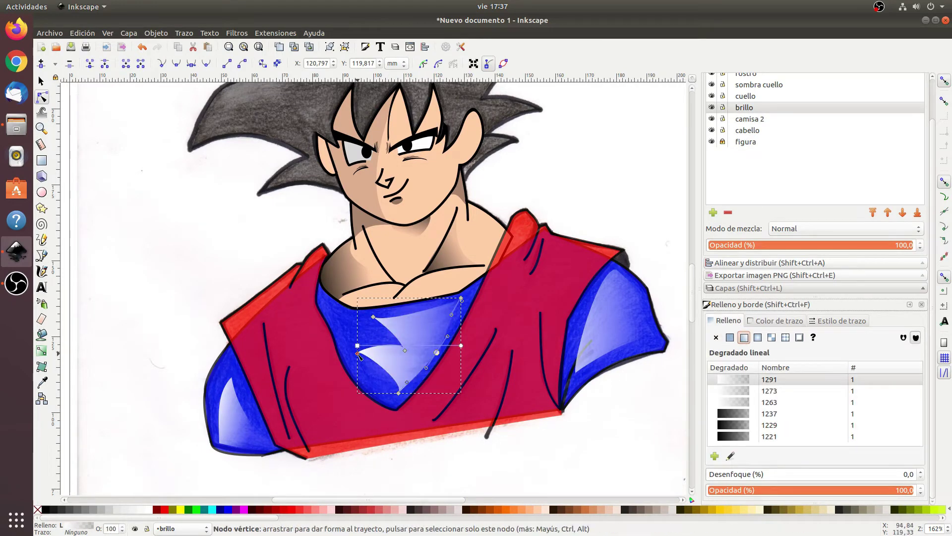
pyautogui.click(357, 345)
pyautogui.moveTo(391, 362); pyautogui.dragTo(415, 369)
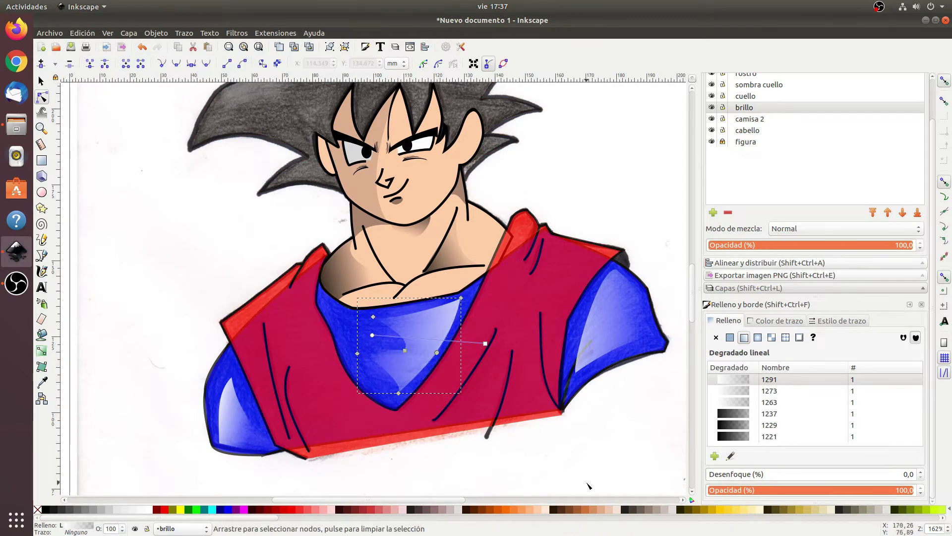
pyautogui.click(902, 257)
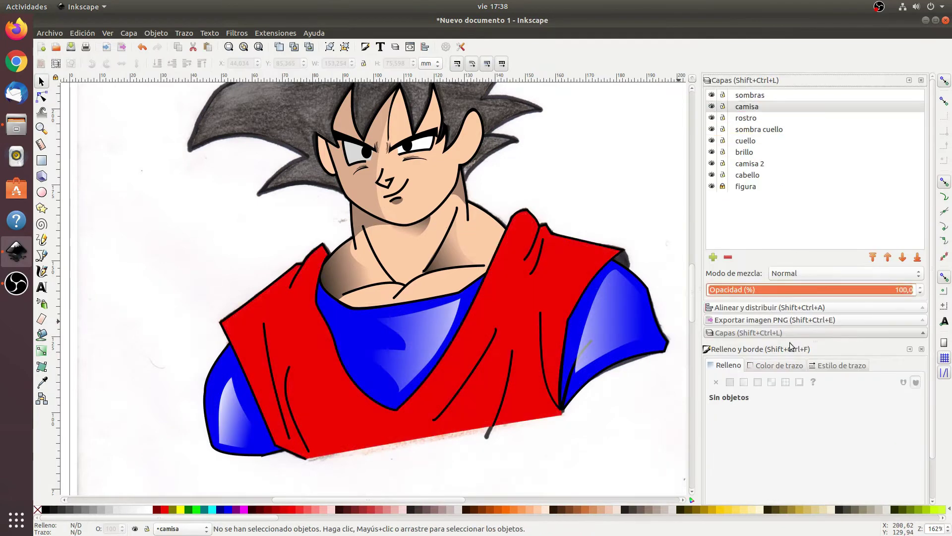
pyautogui.click(889, 257)
# Move the sleeve highlight's gradient start stop further inward.
pyautogui.click(42, 350)
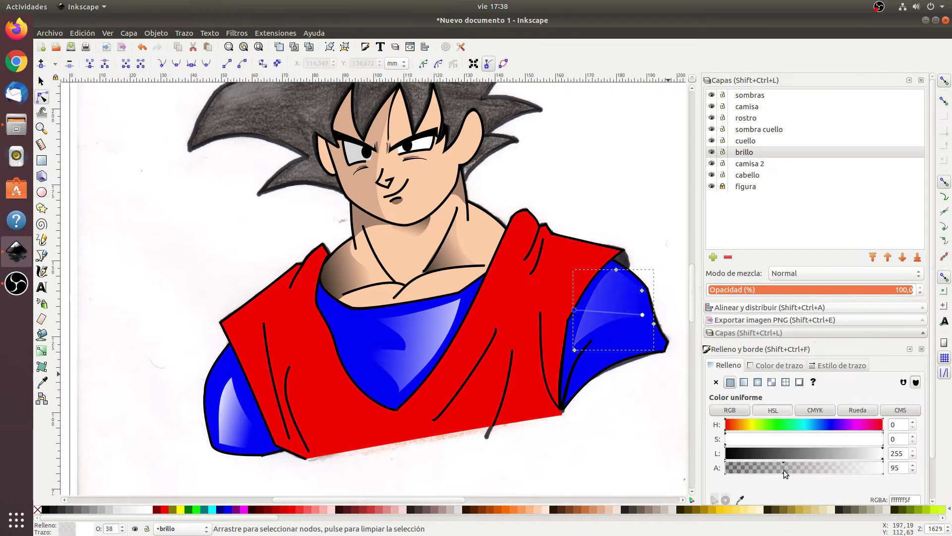
pyautogui.click(574, 310)
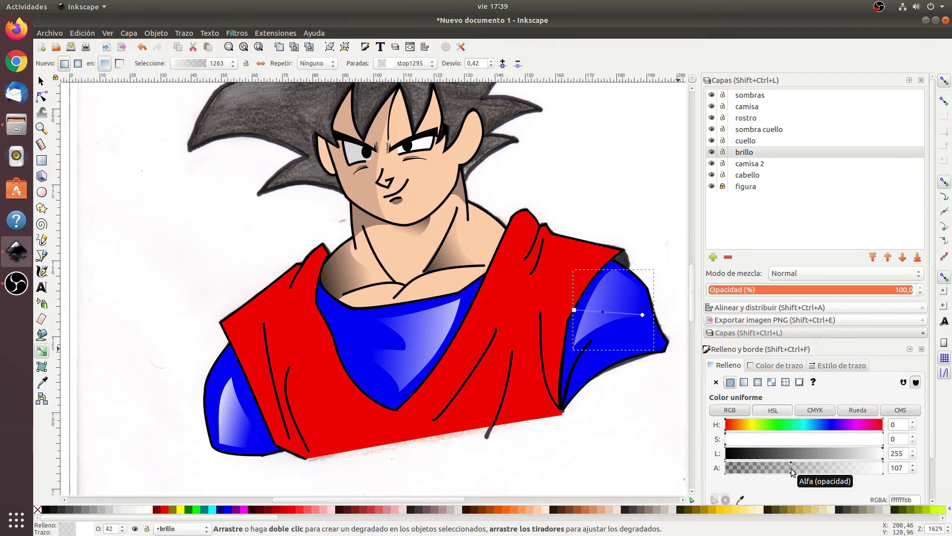
pyautogui.moveTo(573, 309); pyautogui.dragTo(591, 299)
pyautogui.click(613, 306)
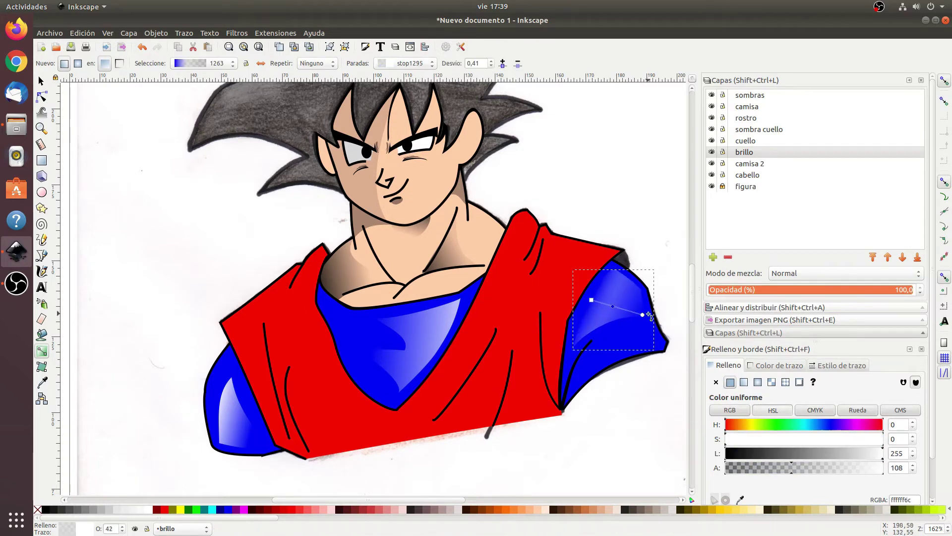
pyautogui.scroll(2, 377, 297)
# Pull the chest highlight's gradient end toward the highlight.
pyautogui.click(355, 421)
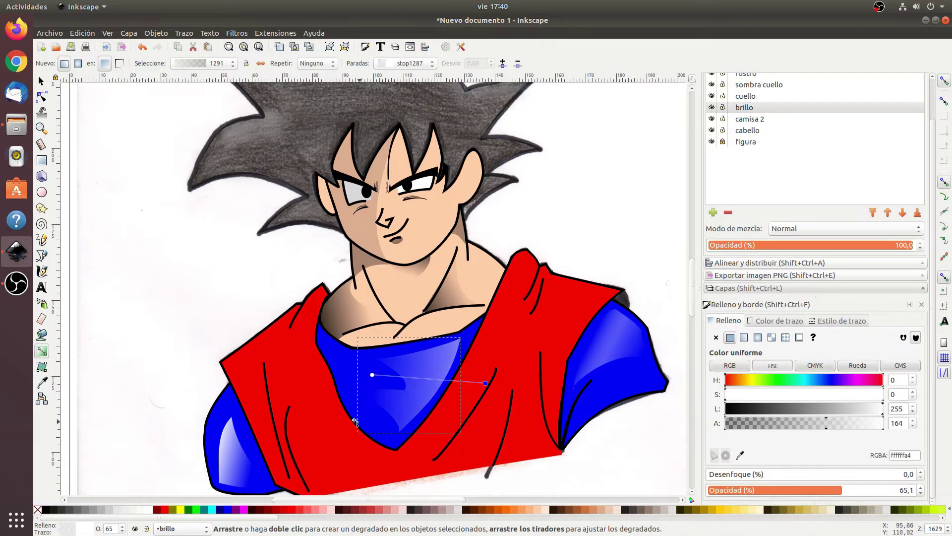
pyautogui.moveTo(485, 383); pyautogui.dragTo(462, 381)
pyautogui.press('n')
pyautogui.click(461, 380)
pyautogui.press('Escape')
pyautogui.press('Escape')
# Raise the top point of the left sleeve highlight.
pyautogui.scroll(-5, 377, 298)
pyautogui.click(233, 322)
pyautogui.moveTo(232, 298); pyautogui.dragTo(234, 291)
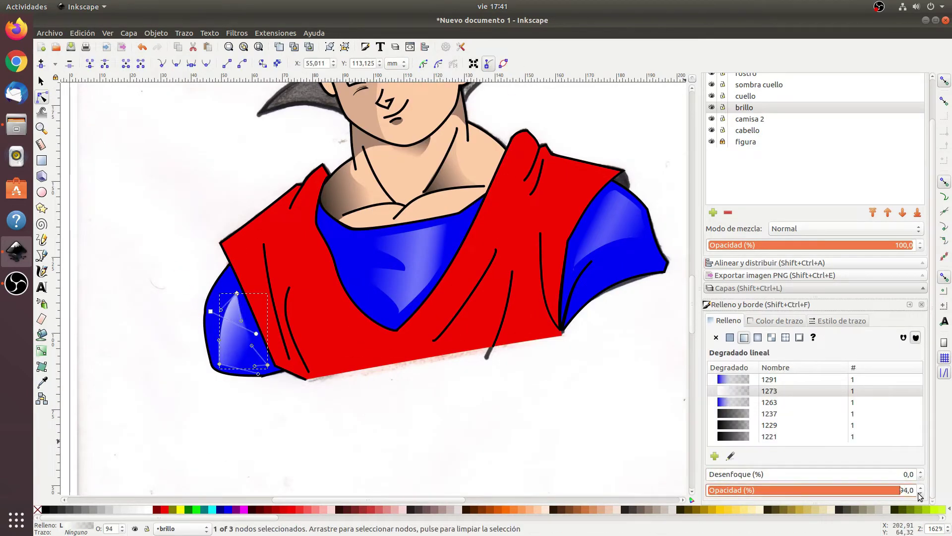
pyautogui.press('Escape')
pyautogui.scroll(10, 377, 248)
pyautogui.press('b')
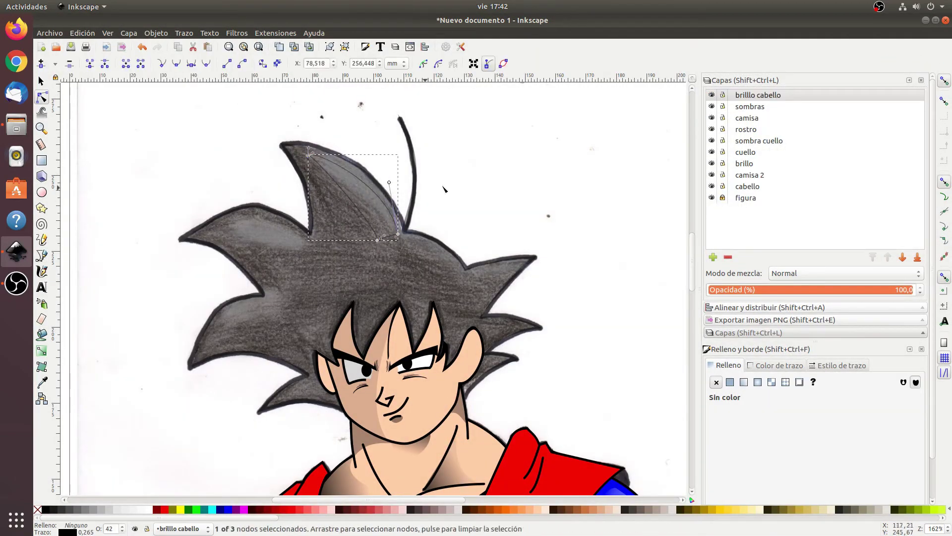
# Fill the hair highlight with a white linear gradient and set its direction and stops.
pyautogui.click(730, 382)
pyautogui.moveTo(381, 241); pyautogui.dragTo(388, 241)
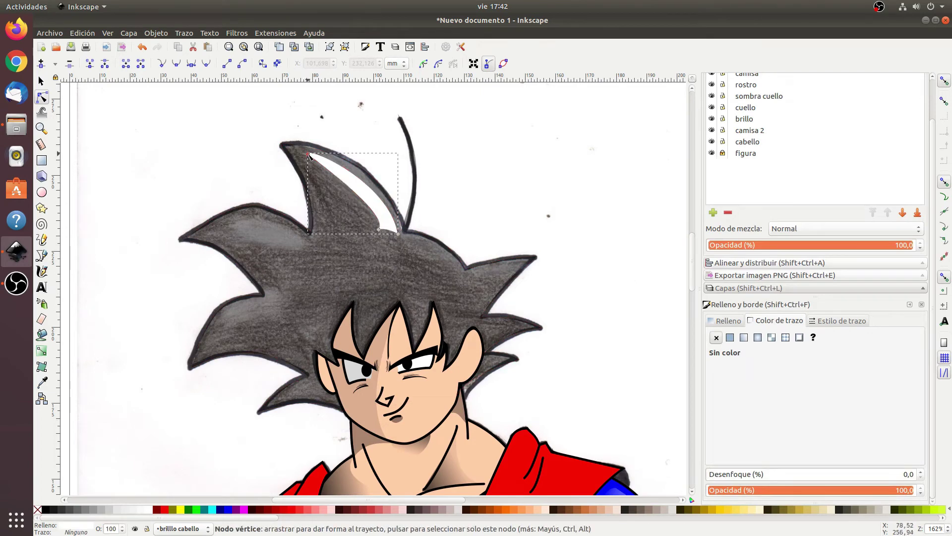
pyautogui.click(725, 320)
pyautogui.click(744, 337)
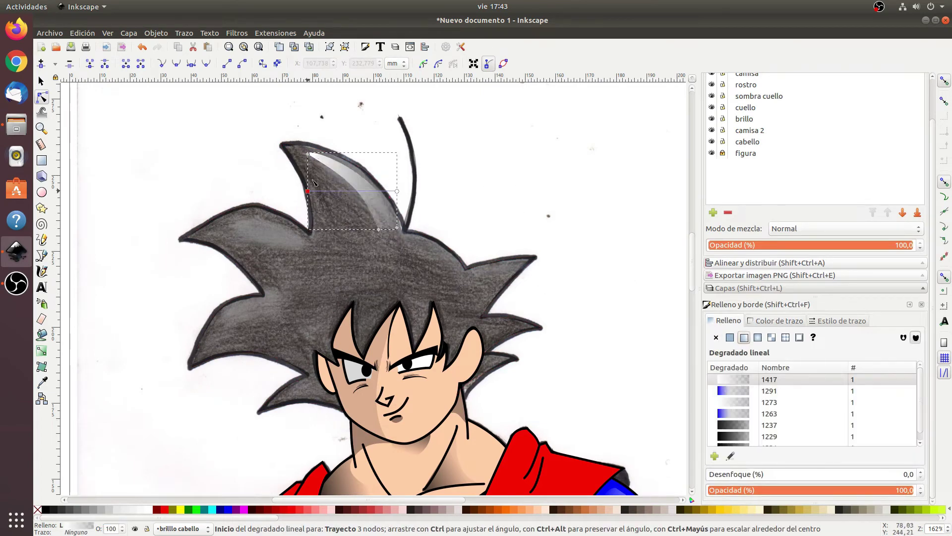
pyautogui.click(747, 186)
pyautogui.moveTo(912, 289); pyautogui.dragTo(800, 293)
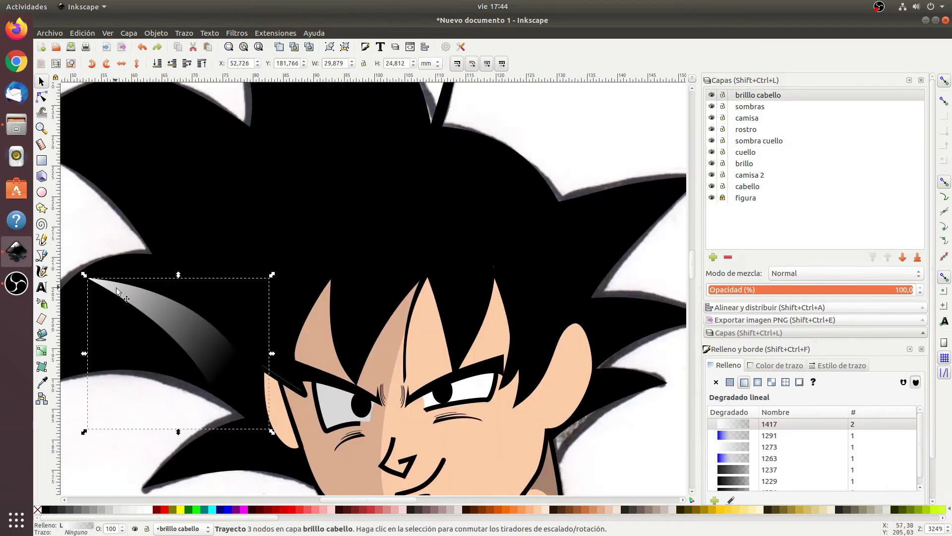
pyautogui.press('g')
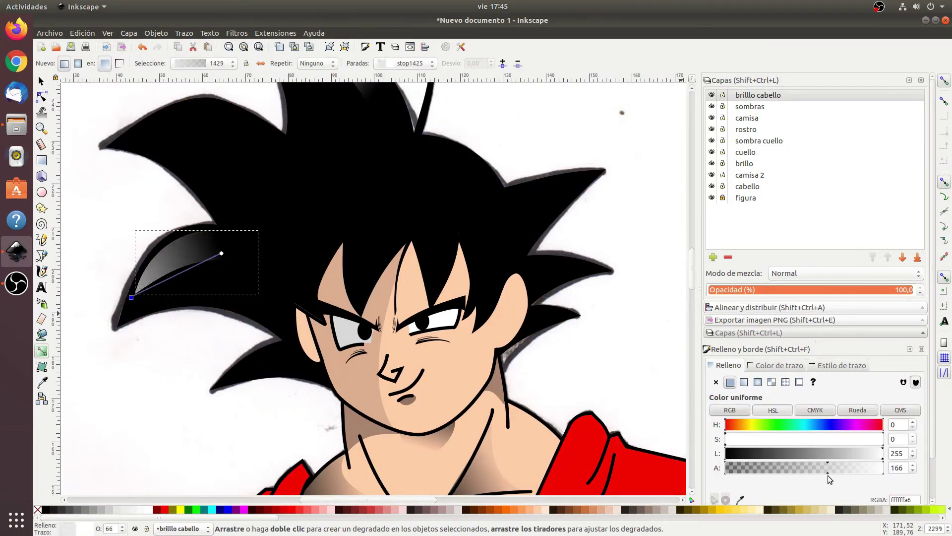
# Duplicate the hair highlight and scale the copy down for a lower spike.
pyautogui.press('s')
pyautogui.hotkey('ctrl', 'v')
pyautogui.moveTo(209, 413); pyautogui.dragTo(222, 395)
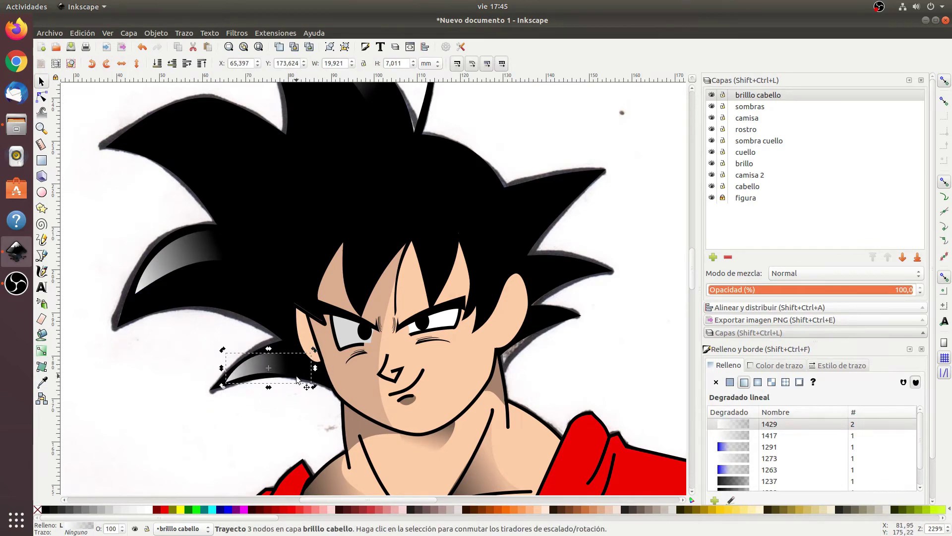
pyautogui.press('n')
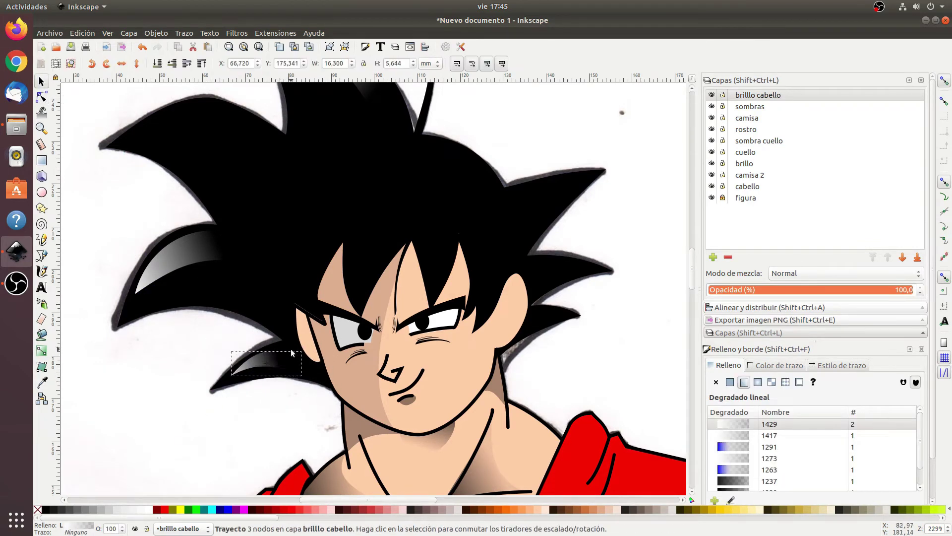
pyautogui.press('Escape')
pyautogui.scroll(4, 223, 213)
# Paste a highlight copy onto the upper-left hair spike.
pyautogui.hotkey('ctrl', 'v')
pyautogui.click(211, 187)
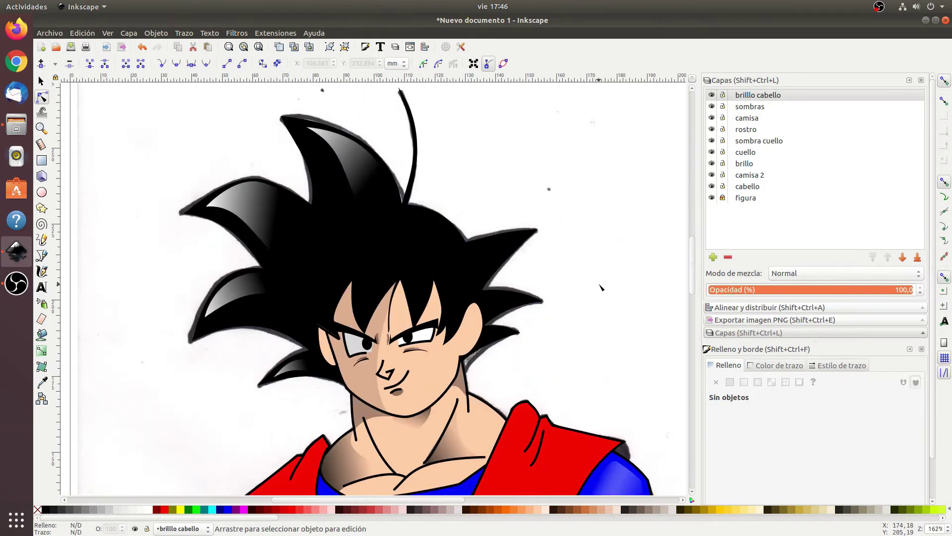
pyautogui.press('s')
# Reshape the central hair highlight smaller by editing its nodes.
pyautogui.click(387, 241)
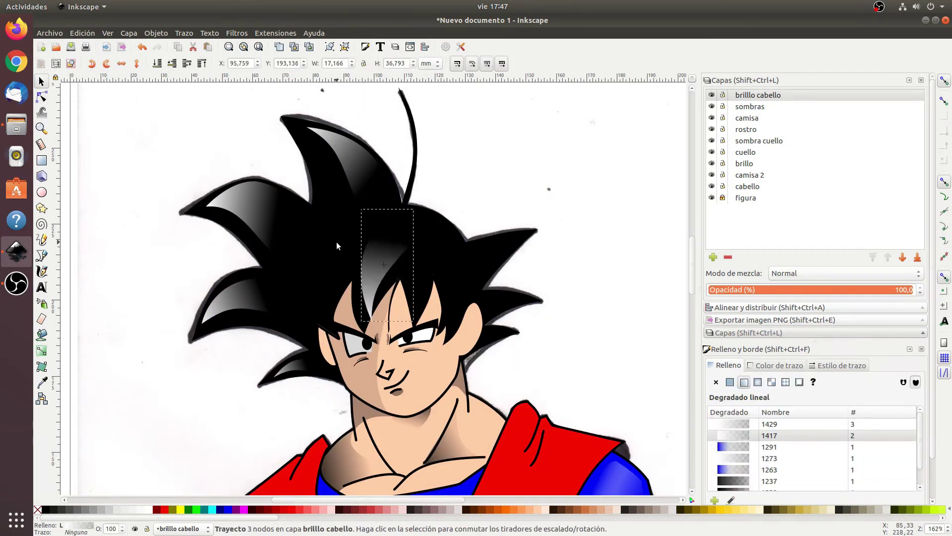
pyautogui.doubleClick(366, 278)
pyautogui.moveTo(397, 238); pyautogui.dragTo(379, 266)
pyautogui.press('Escape')
pyautogui.click(346, 288)
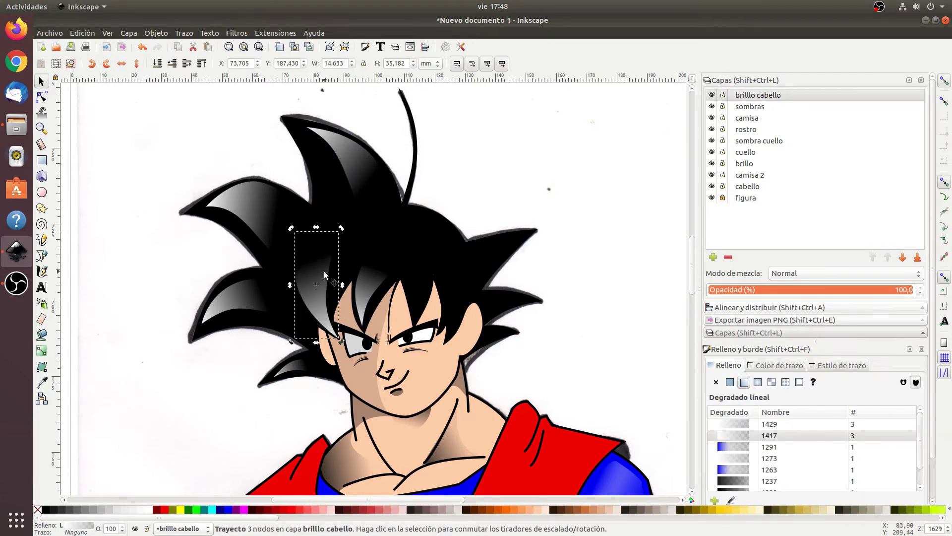
pyautogui.doubleClick(325, 273)
# Zoom in on the face, then move a hair highlight to the right.
pyautogui.press('Escape')
pyautogui.press('F3')
pyautogui.moveTo(303, 305); pyautogui.dragTo(389, 373)
pyautogui.press('F1')
pyautogui.press('-')
pyautogui.press('-')
pyautogui.press('-')
pyautogui.press('-')
pyautogui.moveTo(364, 239); pyautogui.dragTo(468, 228)
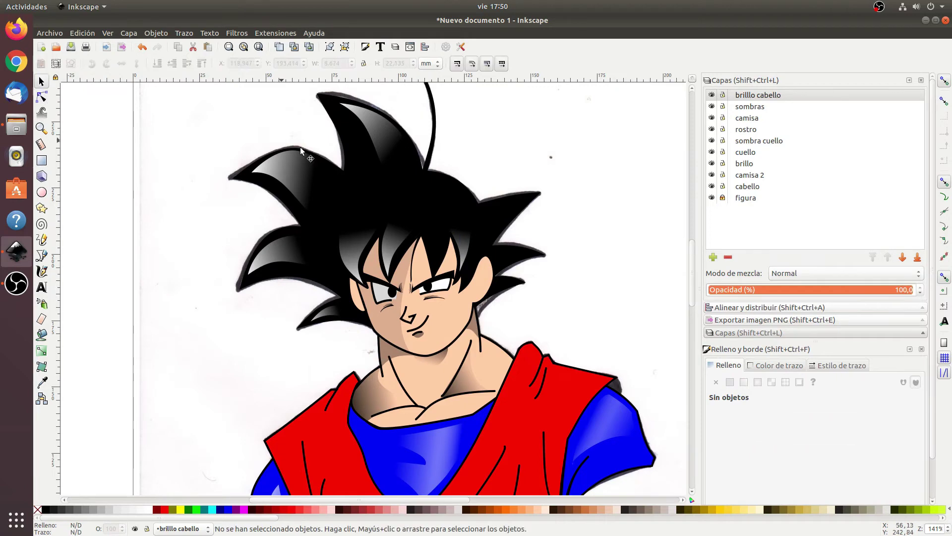
# Place a hair highlight copy on the fringe above the eyes.
pyautogui.click(457, 100)
pyautogui.click(614, 248)
pyautogui.scroll(-2, 614, 248)
pyautogui.press('s')
pyautogui.click(459, 205)
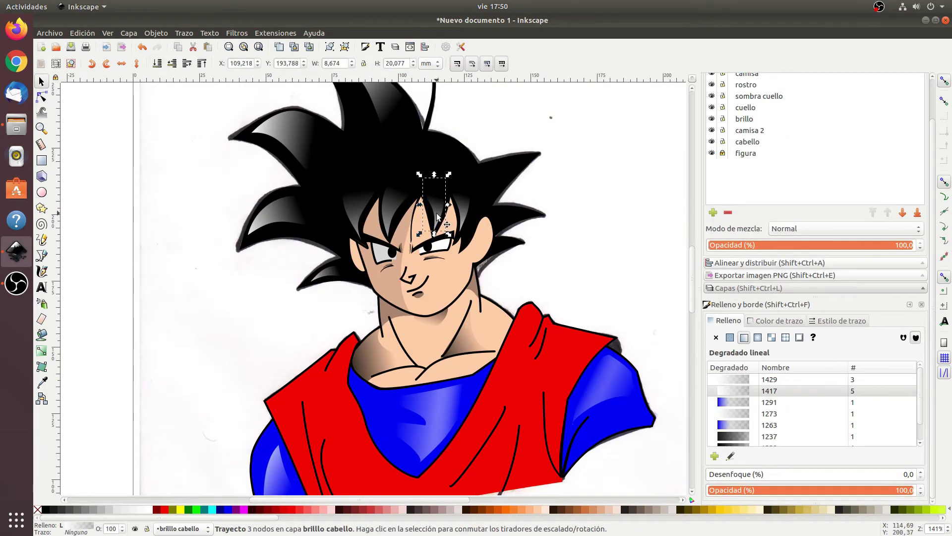
pyautogui.moveTo(436, 217)
pyautogui.mouseDown()
pyautogui.moveTo(437, 203)
pyautogui.moveTo(491, 205)
pyautogui.mouseUp()
# Paste more highlight copies onto the upper spikes, deleting a misplaced one.
pyautogui.press('n')
pyautogui.press('Escape')
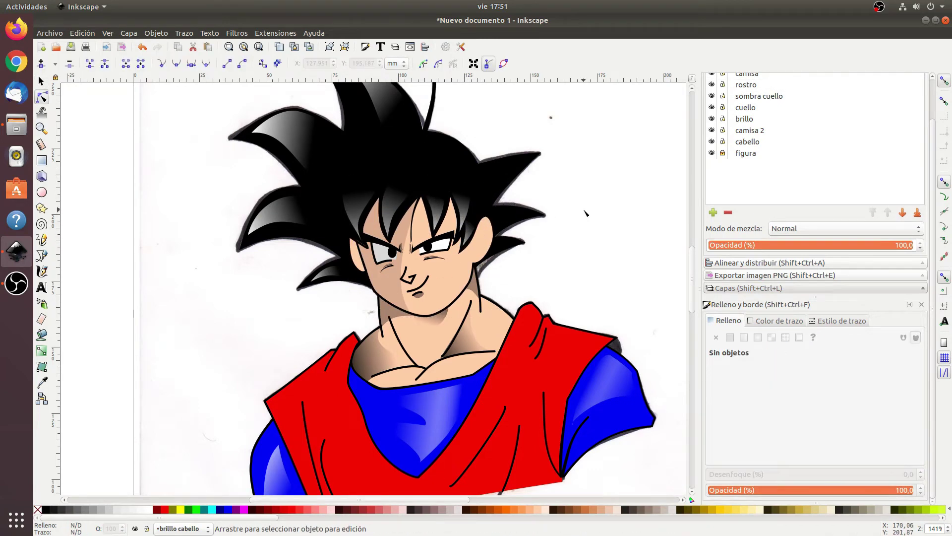
pyautogui.scroll(2, 499, 218)
pyautogui.hotkey('ctrl', 'v')
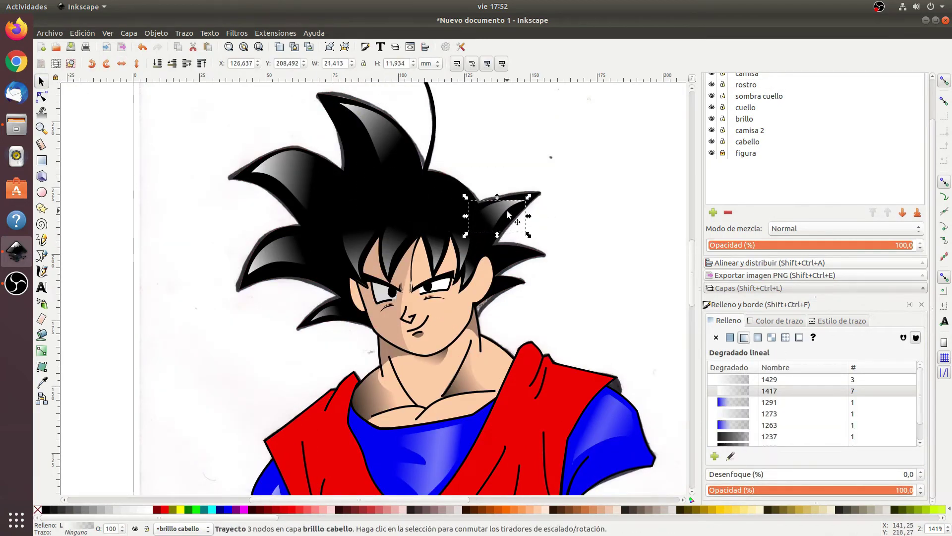
pyautogui.press('n')
pyautogui.press('Delete')
pyautogui.click(528, 200)
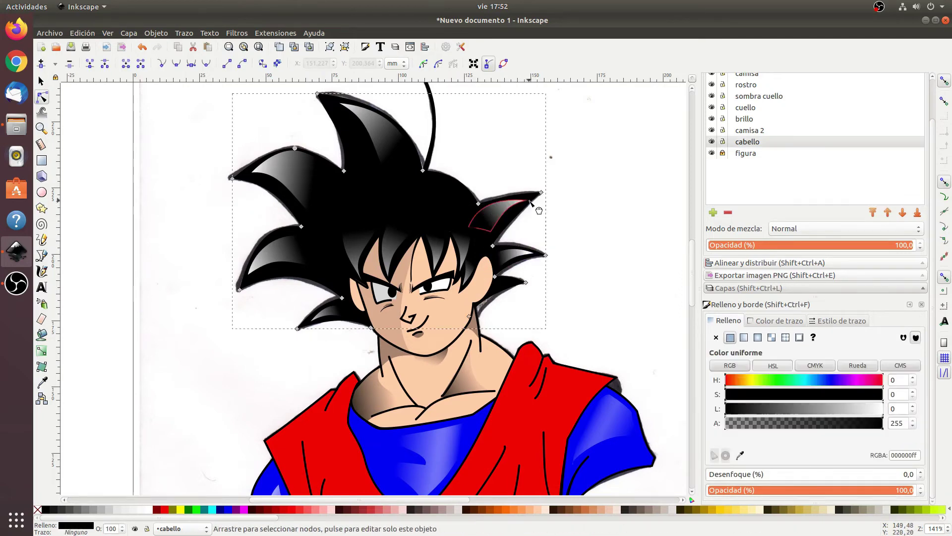
pyautogui.press('Escape')
pyautogui.click(531, 200)
pyautogui.hotkey('ctrl', 'v')
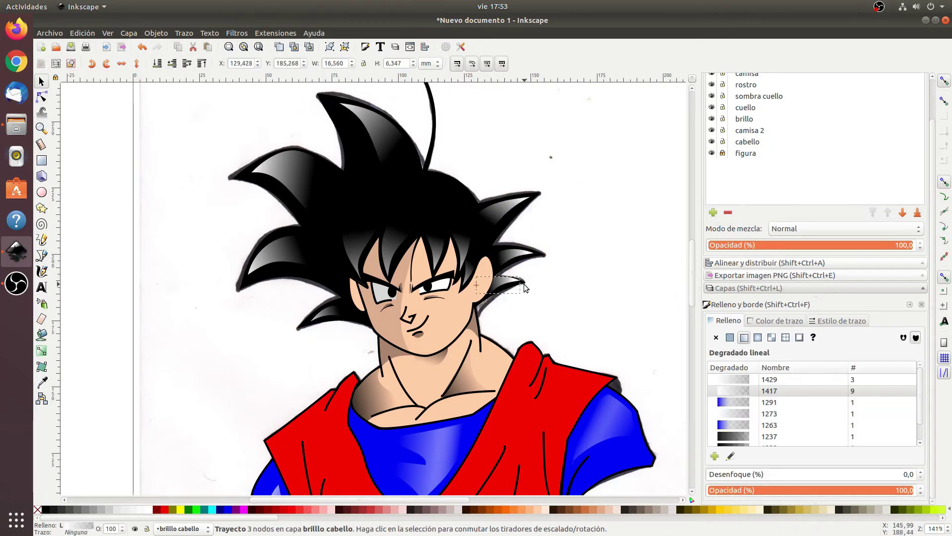
# Reshape the top spike and left spike highlights to fit their spikes.
pyautogui.press('-')
pyautogui.press('-')
pyautogui.press('n')
pyautogui.moveTo(367, 216); pyautogui.dragTo(372, 214)
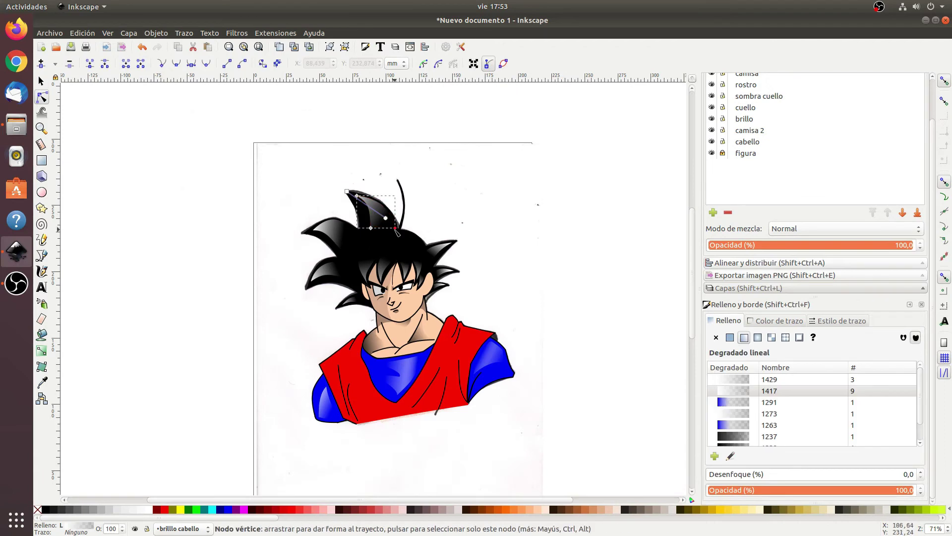
pyautogui.click(521, 259)
pyautogui.click(336, 227)
pyautogui.moveTo(338, 228); pyautogui.dragTo(511, 414)
# On the sombras layer, tint the shoulder shadow translucent dark red and nudge a node.
pyautogui.press('z')
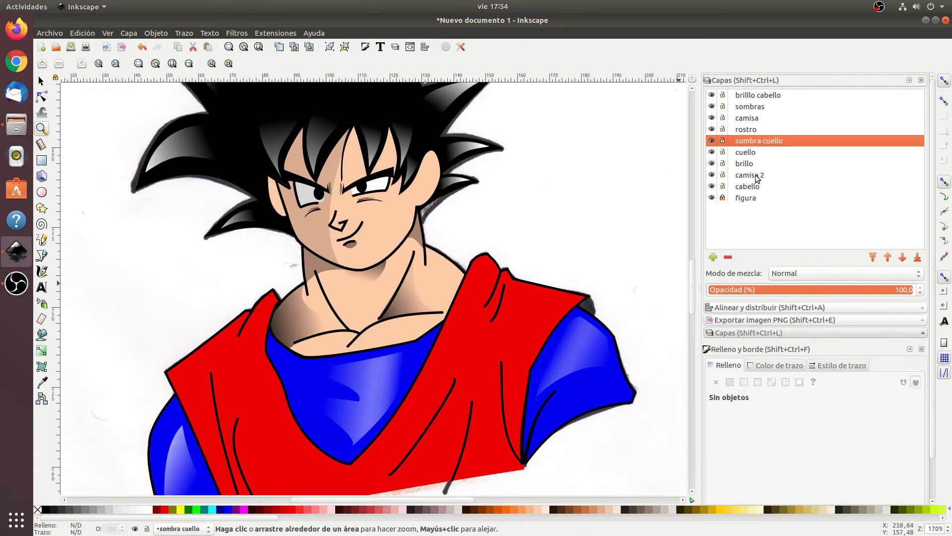
pyautogui.click(758, 107)
pyautogui.click(42, 97)
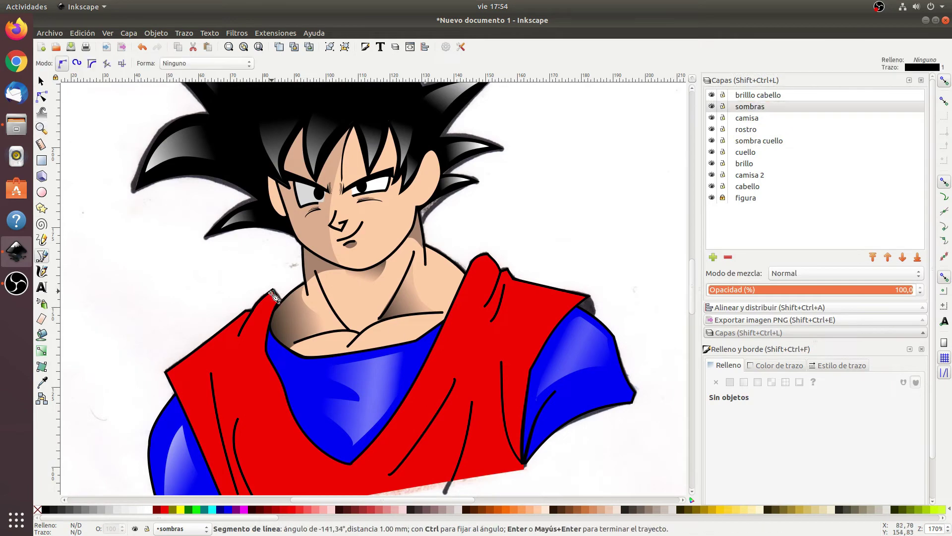
pyautogui.scroll(-8, 317, 278)
pyautogui.click(267, 148)
pyautogui.hotkey('ctrl', 'z')
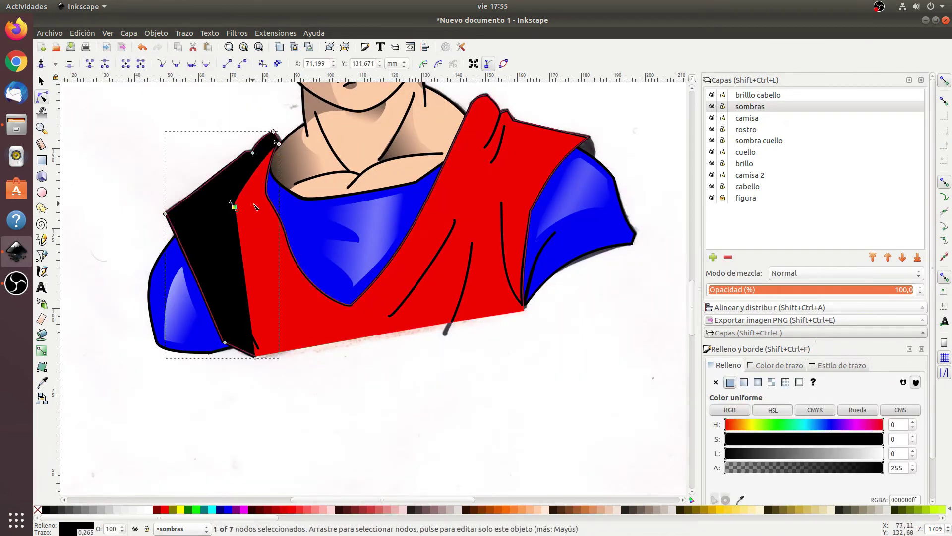
pyautogui.press('Escape')
pyautogui.scroll(6, 417, 384)
pyautogui.moveTo(259, 477); pyautogui.dragTo(260, 478)
# Draw two triangular shadow shapes over the red shirt's folds.
pyautogui.click(41, 256)
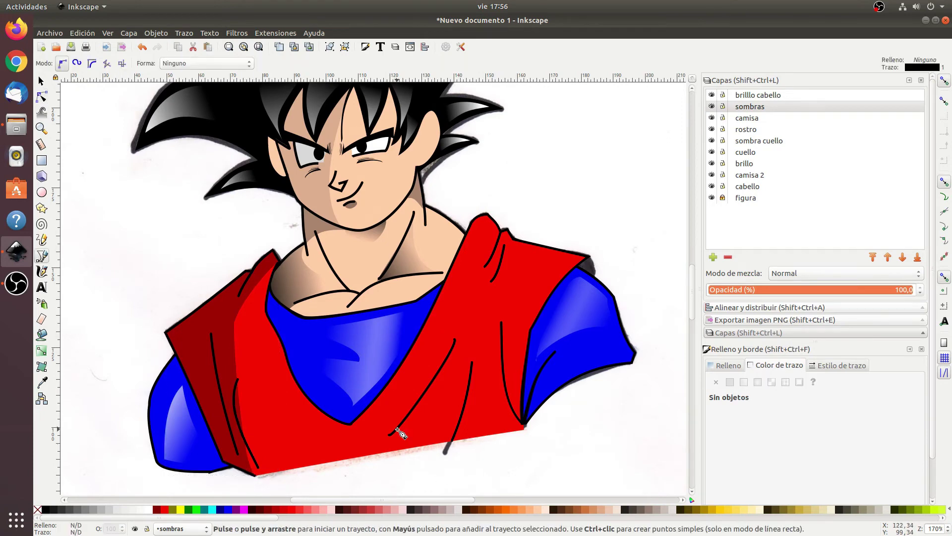
pyautogui.click(399, 428)
pyautogui.click(452, 352)
pyautogui.click(434, 423)
pyautogui.click(398, 428)
pyautogui.click(454, 440)
pyautogui.click(472, 373)
pyautogui.click(511, 432)
pyautogui.click(454, 440)
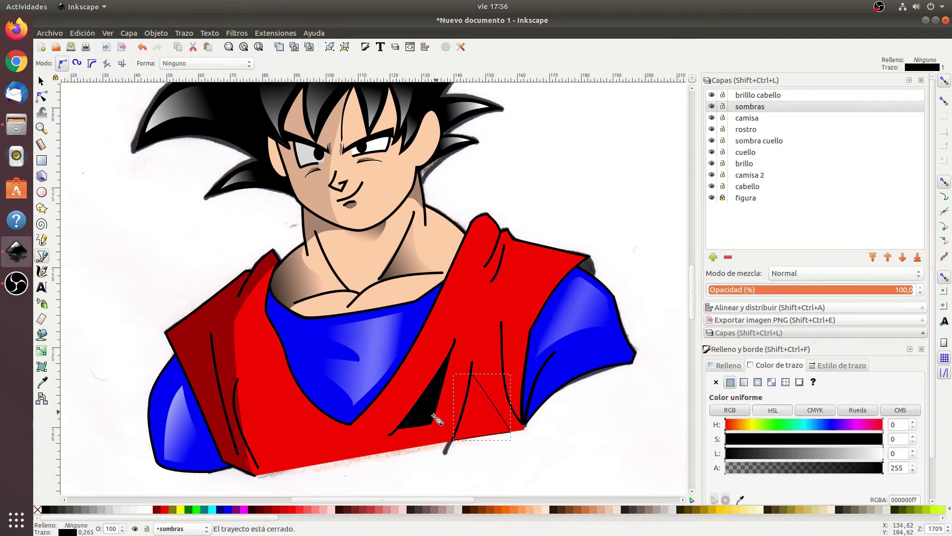
# Remove the fold shadow's outline and lower its fill opacity to 97.
pyautogui.press('n')
pyautogui.click(716, 381)
pyautogui.click(727, 365)
pyautogui.click(808, 467)
pyautogui.moveTo(798, 467); pyautogui.dragTo(785, 467)
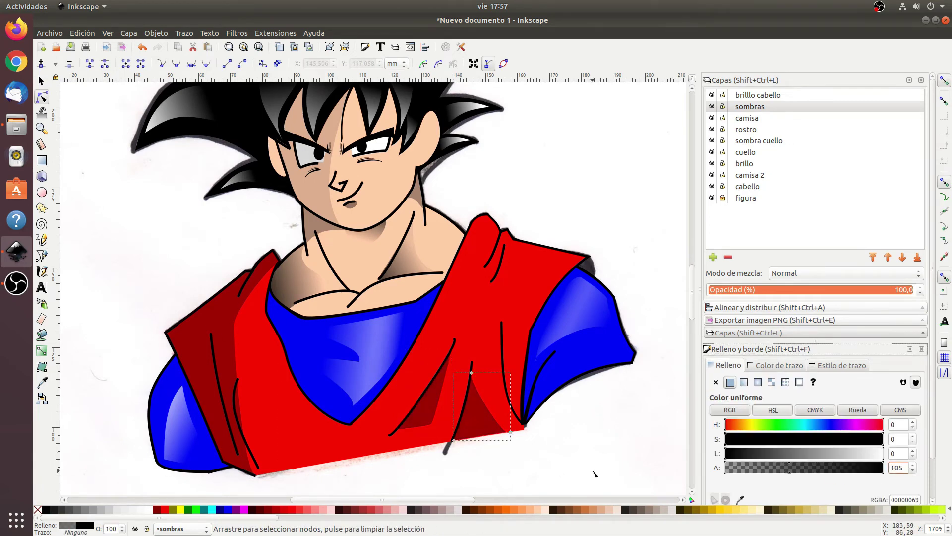
# Draw a closed semi-transparent shadow along the collar.
pyautogui.press('b')
pyautogui.click(587, 256)
pyautogui.click(529, 329)
pyautogui.click(499, 239)
pyautogui.click(508, 229)
pyautogui.click(511, 239)
pyautogui.click(549, 264)
pyautogui.click(586, 257)
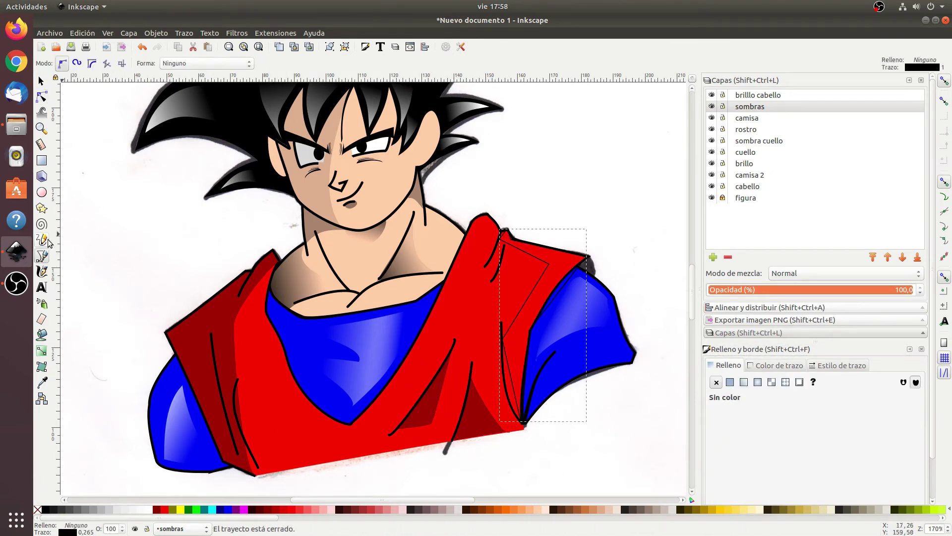
pyautogui.press('n')
pyautogui.hotkey('ctrl', 'shift', 'v')
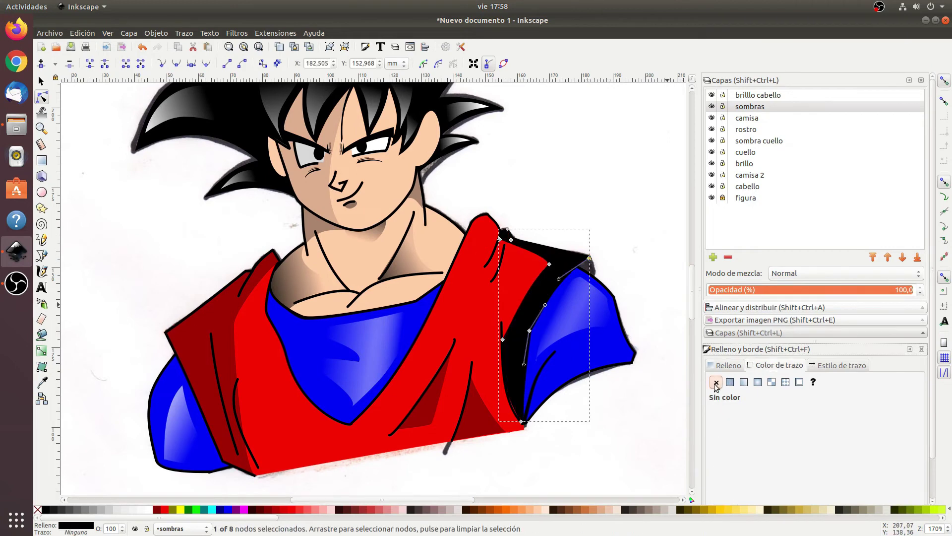
pyautogui.click(621, 213)
# Add another shadow under the collar with fill alpha 105.
pyautogui.press('b')
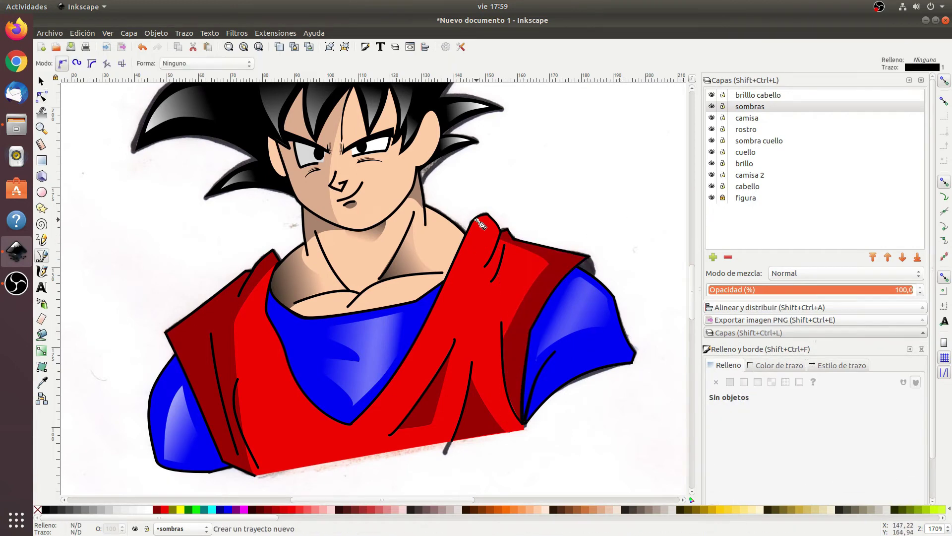
pyautogui.click(476, 221)
pyautogui.press('n')
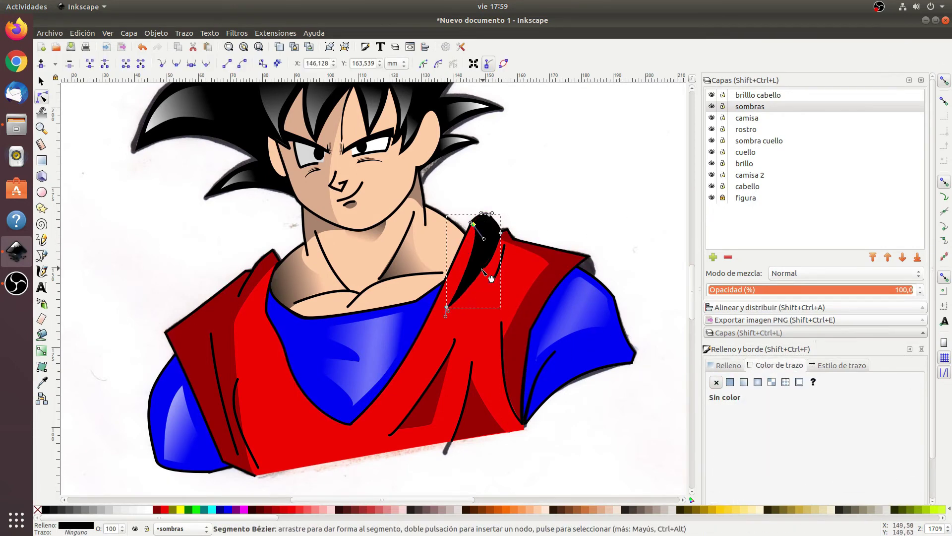
pyautogui.hotkey('ctrl', 'shift', 'v')
pyautogui.press('Escape')
pyautogui.scroll(-5, 603, 178)
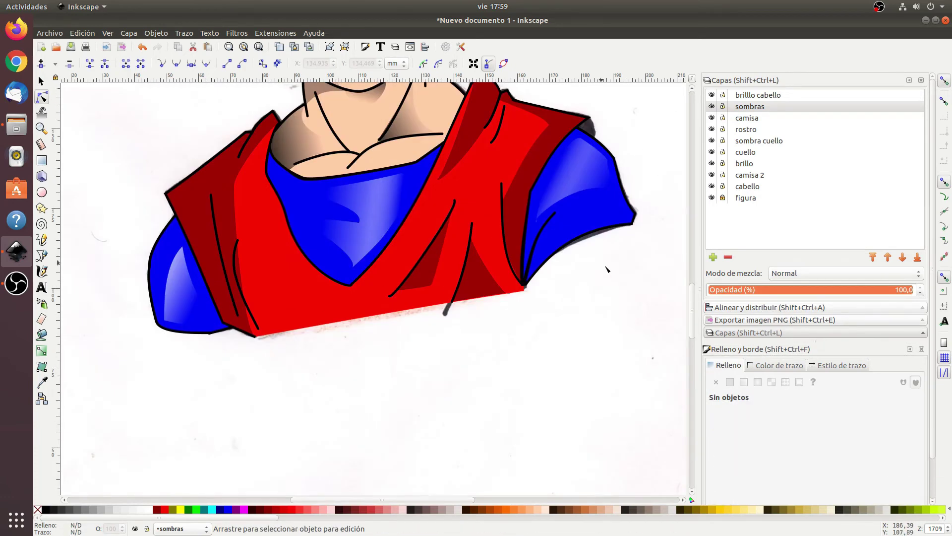
pyautogui.scroll(5, 613, 281)
# Add a semi-transparent black sleeve shadow without outline, reshaped up to the shoulder.
pyautogui.press('b')
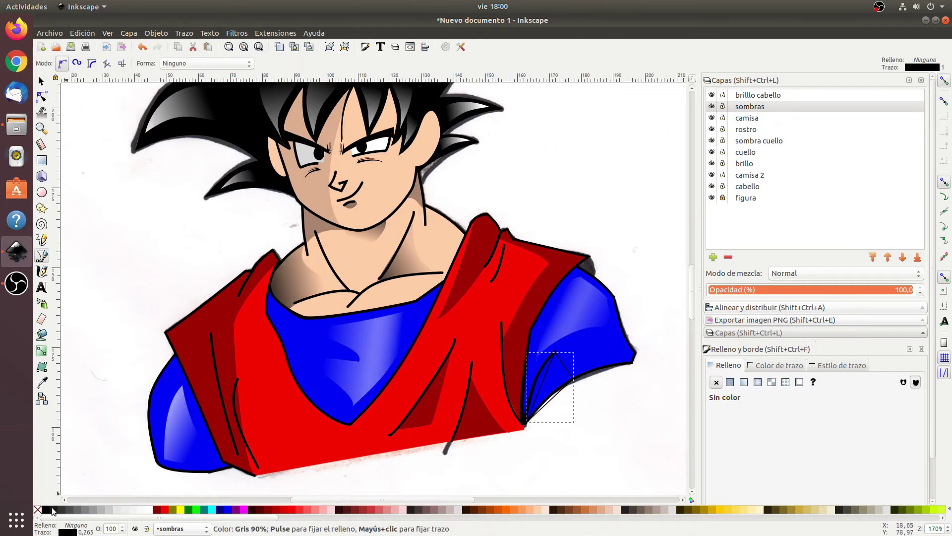
pyautogui.hotkey('ctrl', 'shift', 'v')
pyautogui.press('n')
pyautogui.click(725, 365)
pyautogui.click(789, 467)
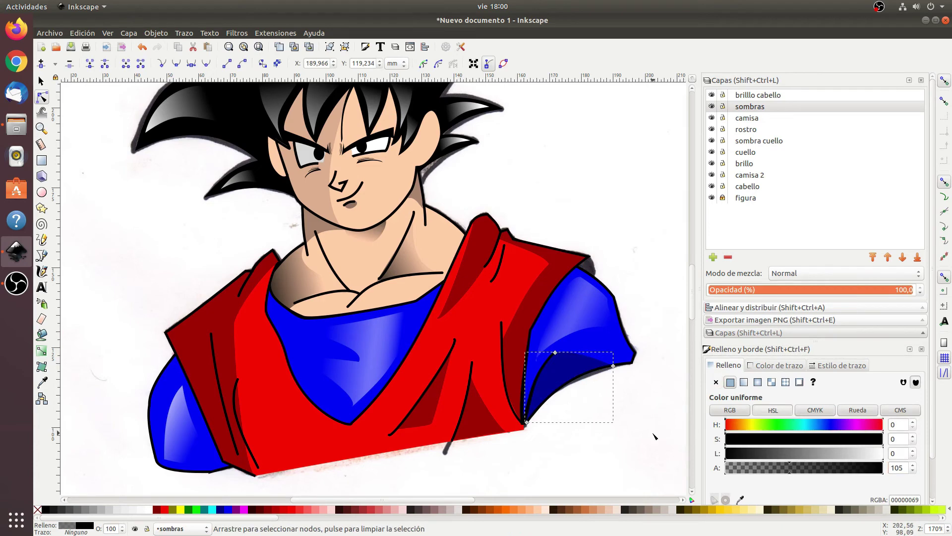
pyautogui.moveTo(555, 352); pyautogui.dragTo(570, 269)
pyautogui.moveTo(549, 378); pyautogui.dragTo(547, 384)
pyautogui.press('Escape')
pyautogui.press('b')
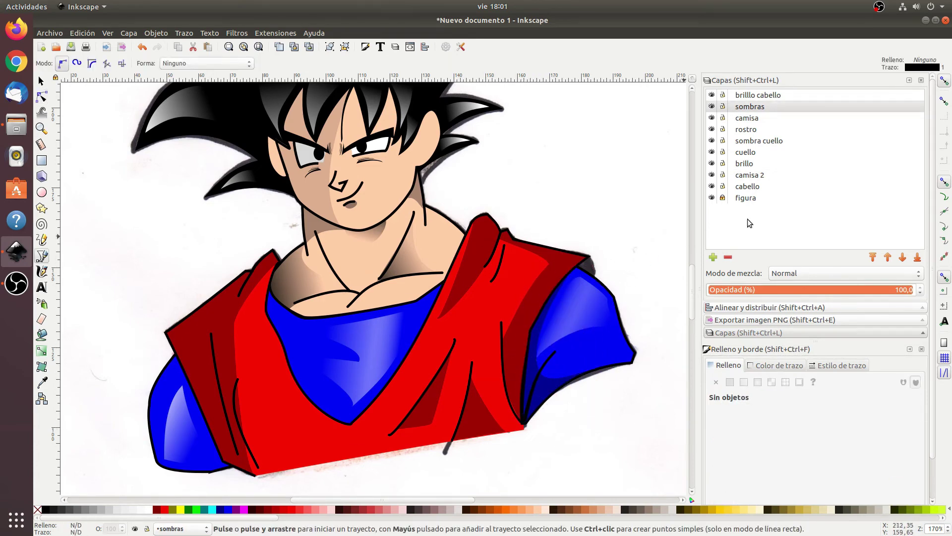
# On camisa 2, extend the black left-shoulder shape down and left.
pyautogui.click(749, 175)
pyautogui.click(755, 122)
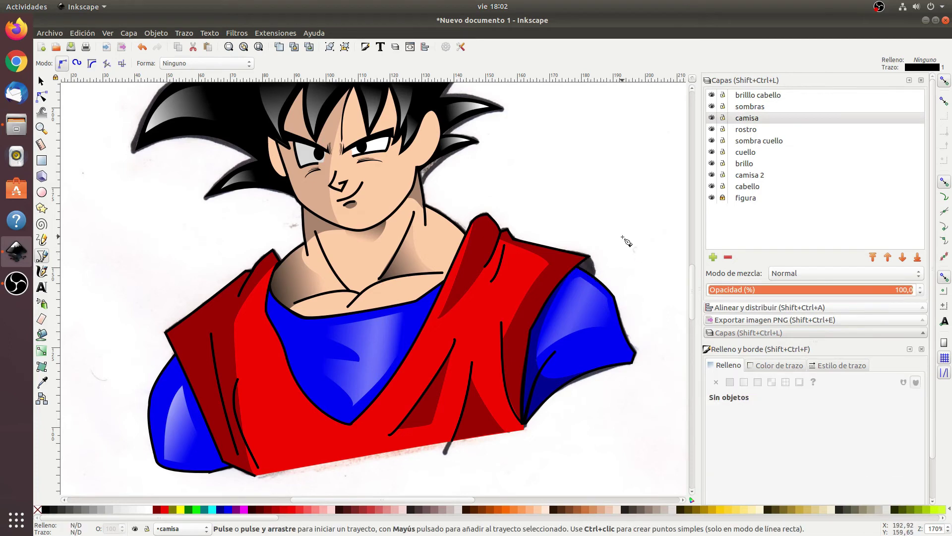
pyautogui.press('n')
pyautogui.click(585, 275)
pyautogui.click(637, 271)
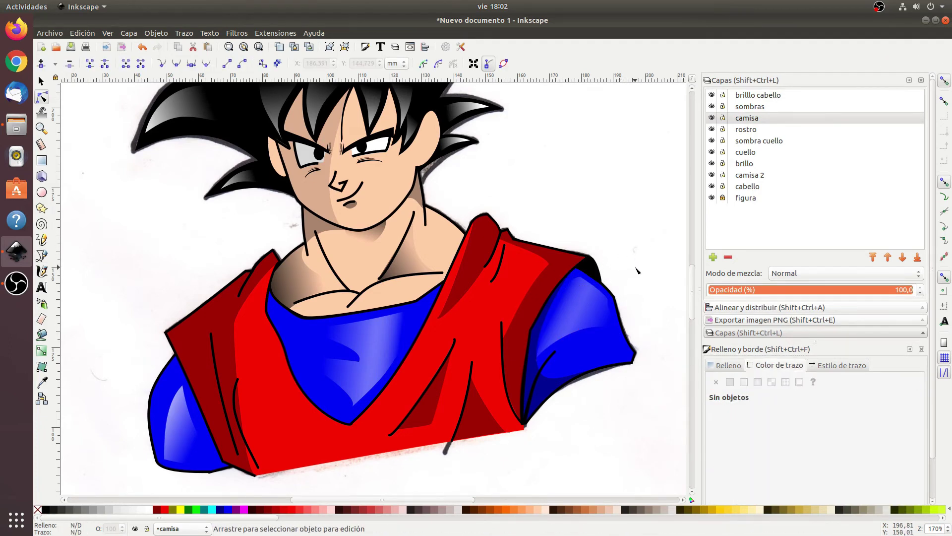
pyautogui.click(167, 355)
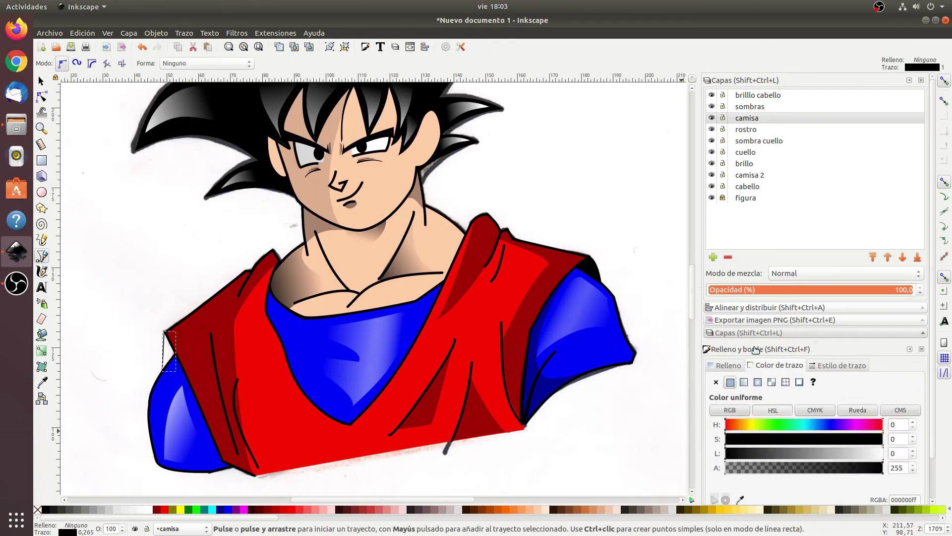
pyautogui.moveTo(163, 372)
pyautogui.mouseDown()
pyautogui.moveTo(154, 385)
pyautogui.moveTo(158, 358)
pyautogui.mouseUp()
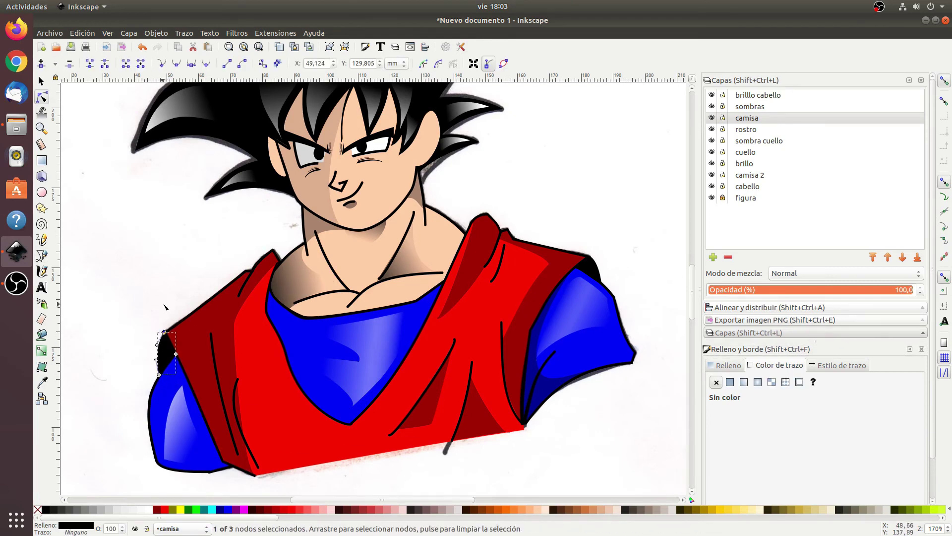
# Fade the cabello layer to 46,4 opacity.
pyautogui.press('s')
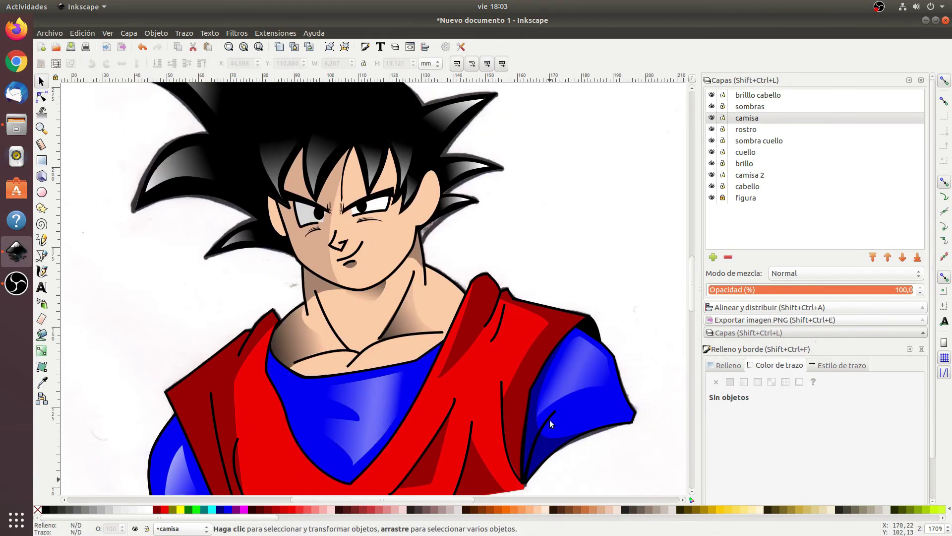
pyautogui.click(748, 186)
pyautogui.moveTo(818, 290); pyautogui.dragTo(800, 291)
# Draw a curved line inside the ear on the rostro layer.
pyautogui.press('b')
pyautogui.scroll(2, 424, 228)
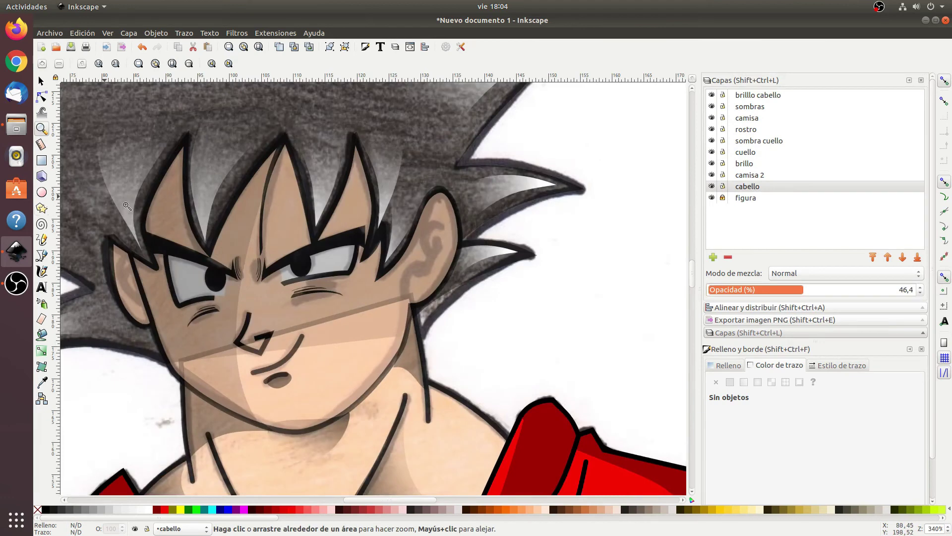
pyautogui.click(432, 275)
pyautogui.click(429, 267)
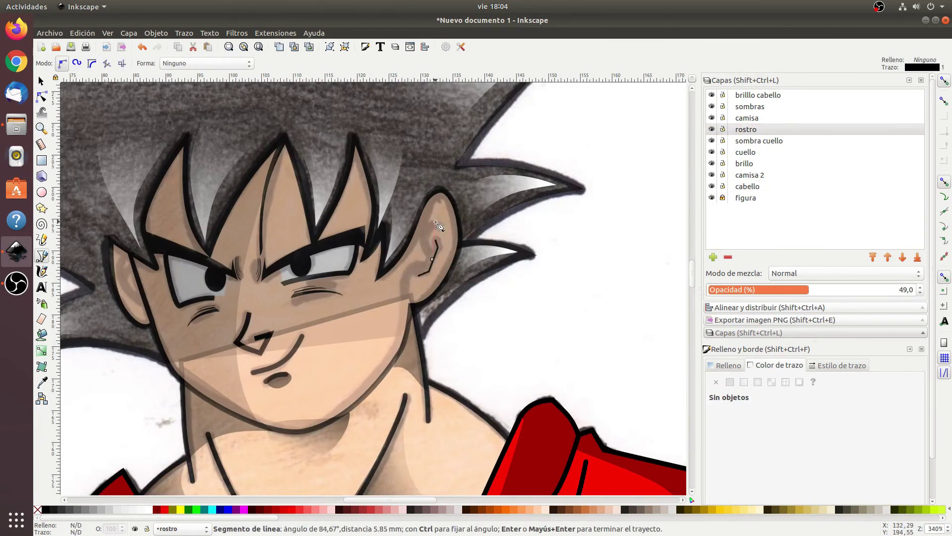
pyautogui.click(403, 291)
pyautogui.press('Return')
pyautogui.press('n')
# Thicken the three ear lines' stroke to 0,765 and reshape the upper ear curve.
pyautogui.hotkey('ctrl', 'a')
pyautogui.press('3')
pyautogui.click(841, 365)
pyautogui.click(831, 380)
pyautogui.click(831, 379)
pyautogui.click(832, 380)
pyautogui.moveTo(421, 156); pyautogui.dragTo(358, 199)
pyautogui.press('Escape')
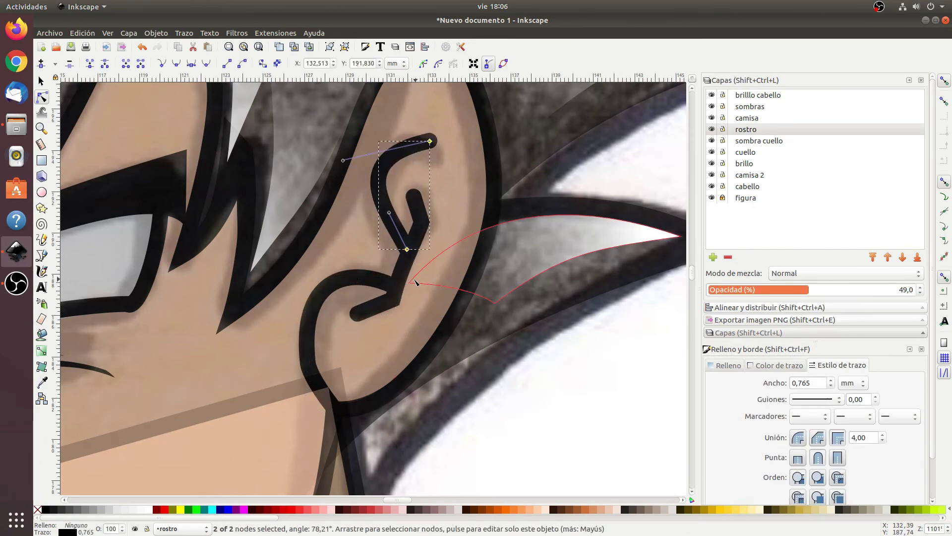
# Convert the ear lines to filled shapes with Stroke to Path and nudge a node.
pyautogui.press('5')
pyautogui.press('`')
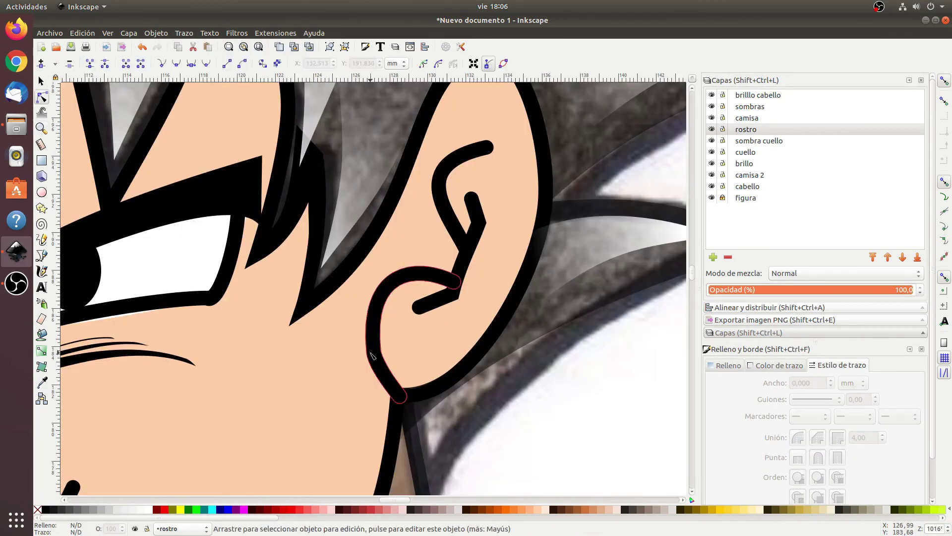
pyautogui.press('5')
pyautogui.press('`')
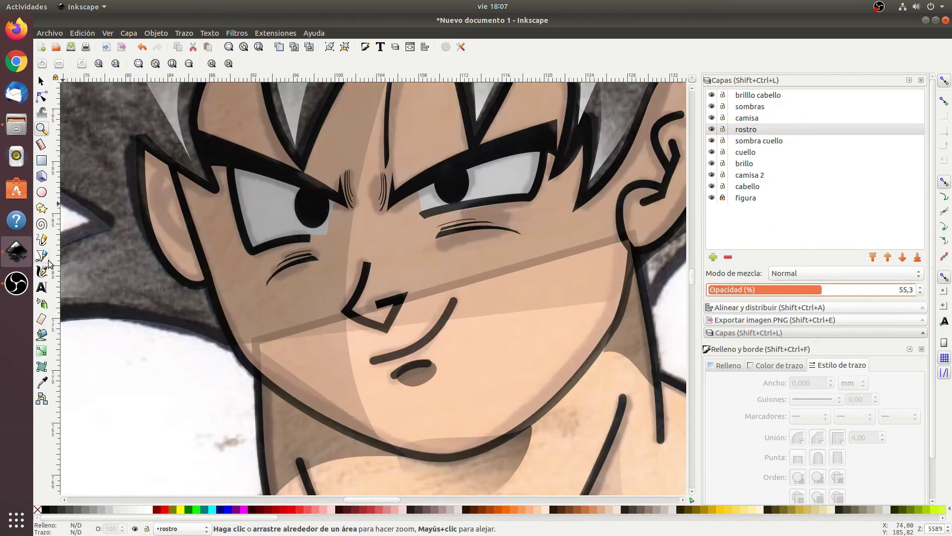
pyautogui.click(192, 246)
pyautogui.click(174, 210)
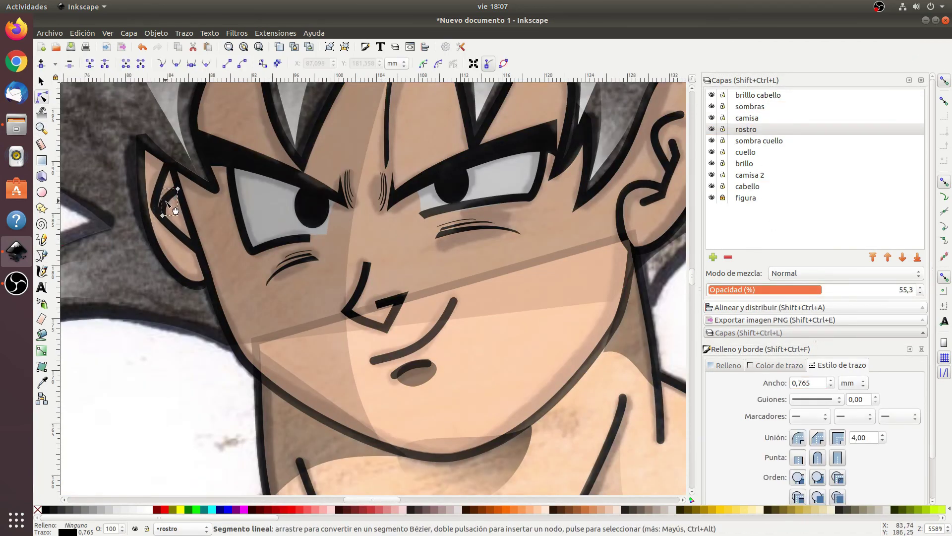
pyautogui.click(184, 33)
pyautogui.click(227, 60)
pyautogui.press('-')
pyautogui.scroll(5, 251, 247)
pyautogui.moveTo(342, 293); pyautogui.dragTo(347, 298)
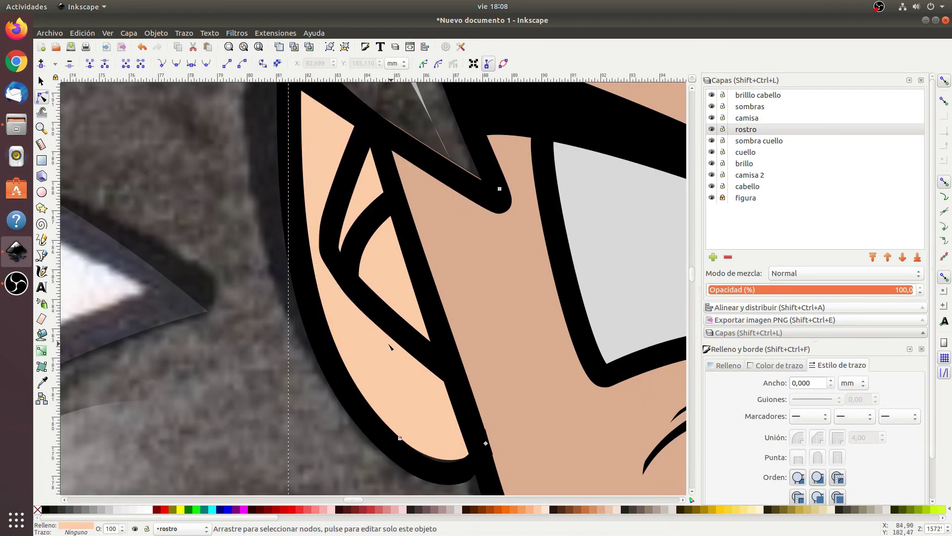
# Zoom out to the whole drawing and make the cabello layer current.
pyautogui.press('5')
pyautogui.click(747, 130)
pyautogui.click(748, 174)
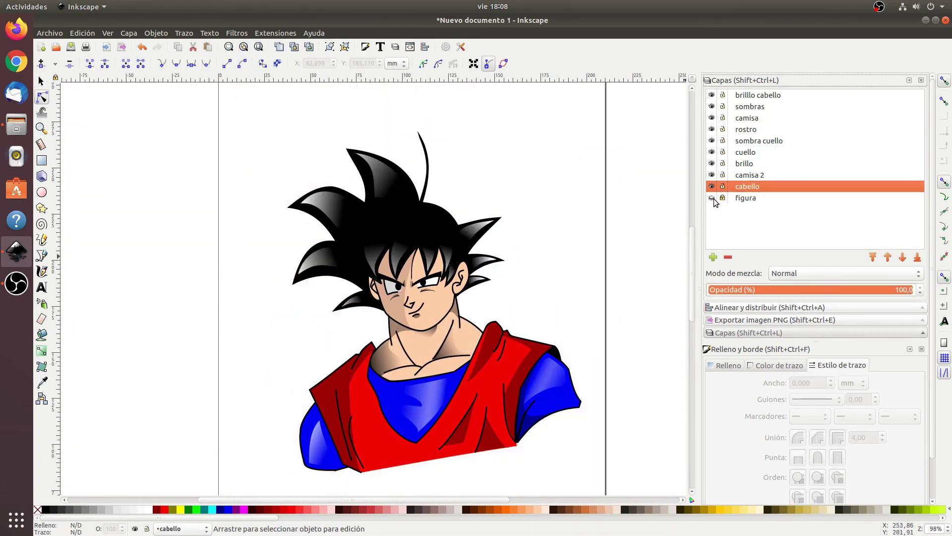
# Draw and reshape a translucent ear shadow on the sombras layer.
pyautogui.click(750, 106)
pyautogui.scroll(2, 448, 294)
pyautogui.press('b')
pyautogui.click(477, 224)
pyautogui.click(466, 236)
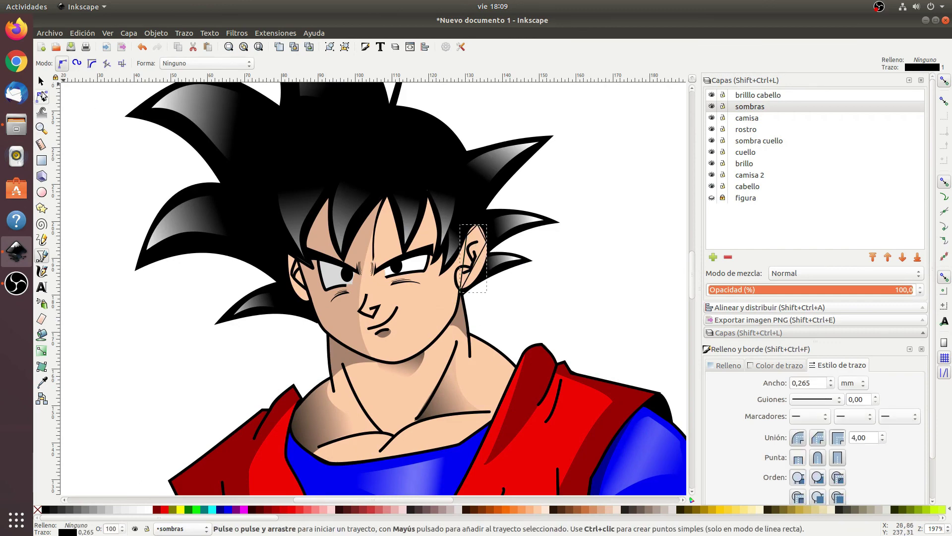
pyautogui.press('n')
pyautogui.click(344, 320)
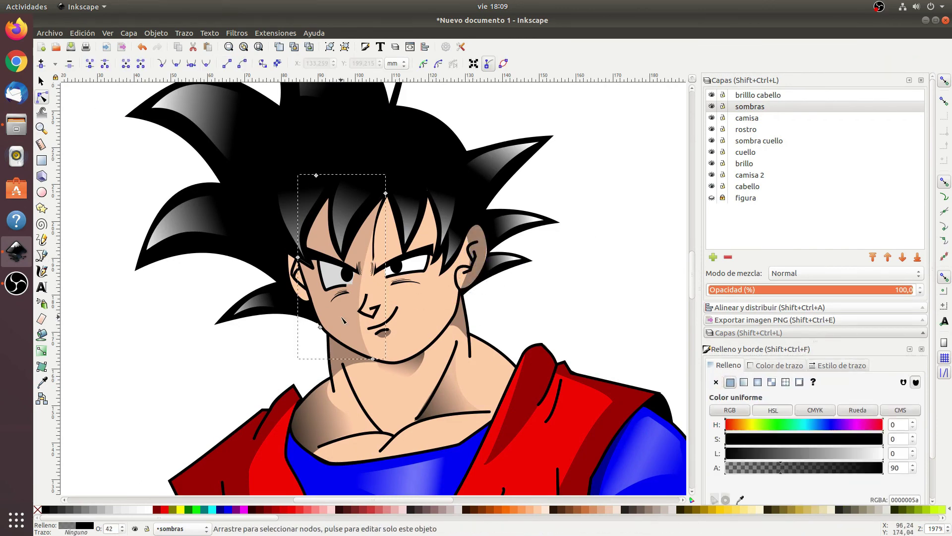
pyautogui.moveTo(466, 288); pyautogui.dragTo(449, 266)
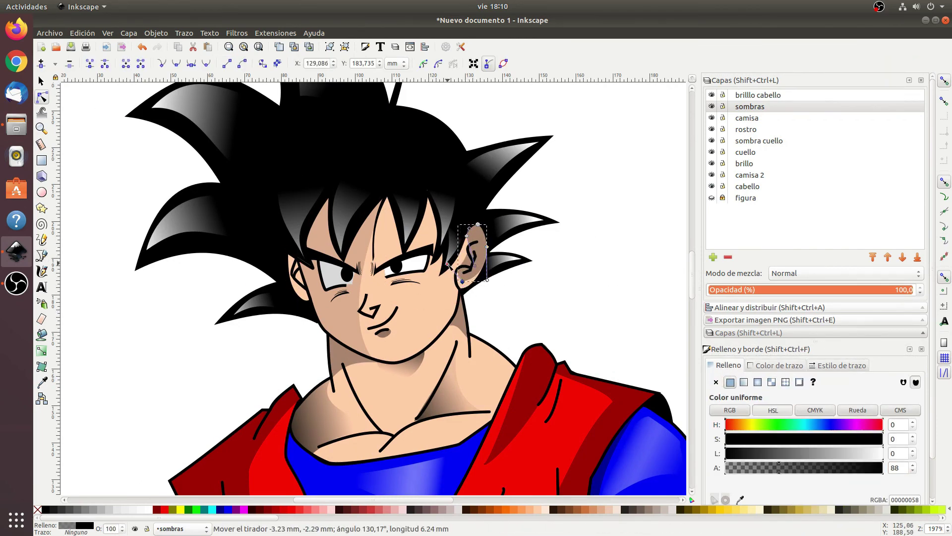
pyautogui.press('Escape')
pyautogui.press('-')
pyautogui.press('-')
# Rubber-band select every object and group the whole drawing.
pyautogui.press('s')
pyautogui.moveTo(177, 107); pyautogui.dragTo(546, 484)
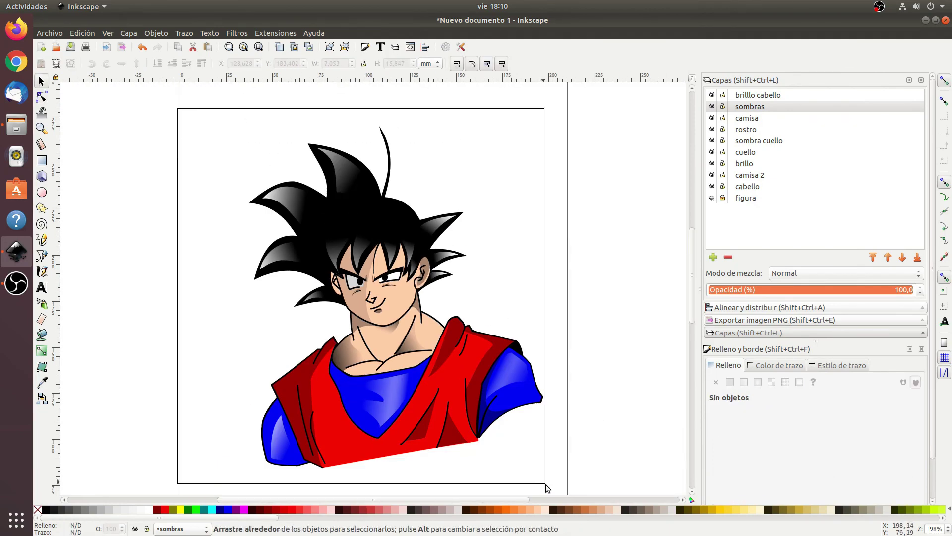
pyautogui.hotkey('ctrl', 'g')
# Save the drawing as goku.svg.
pyautogui.click(50, 32)
pyautogui.click(84, 114)
pyautogui.write('goku.svg')
pyautogui.press('Return')
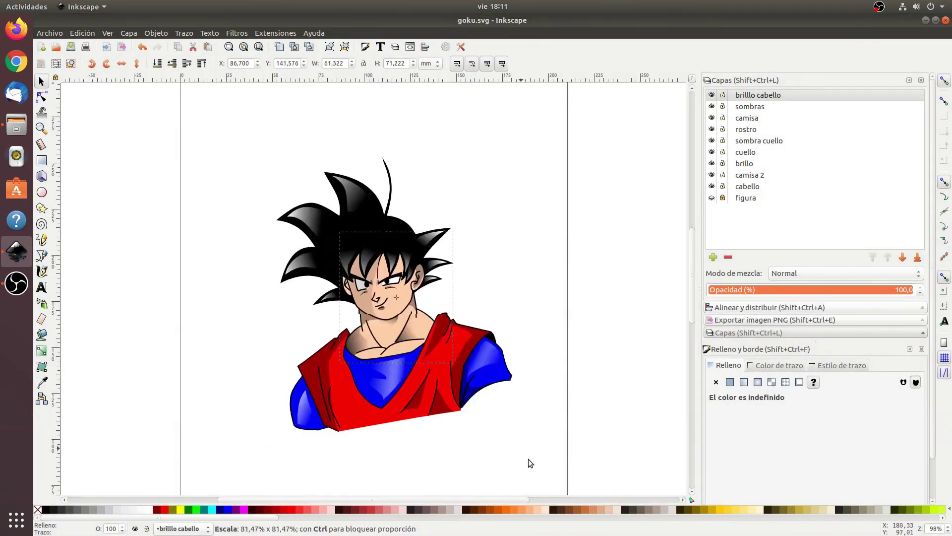
pyautogui.hotkey('ctrl', 's')
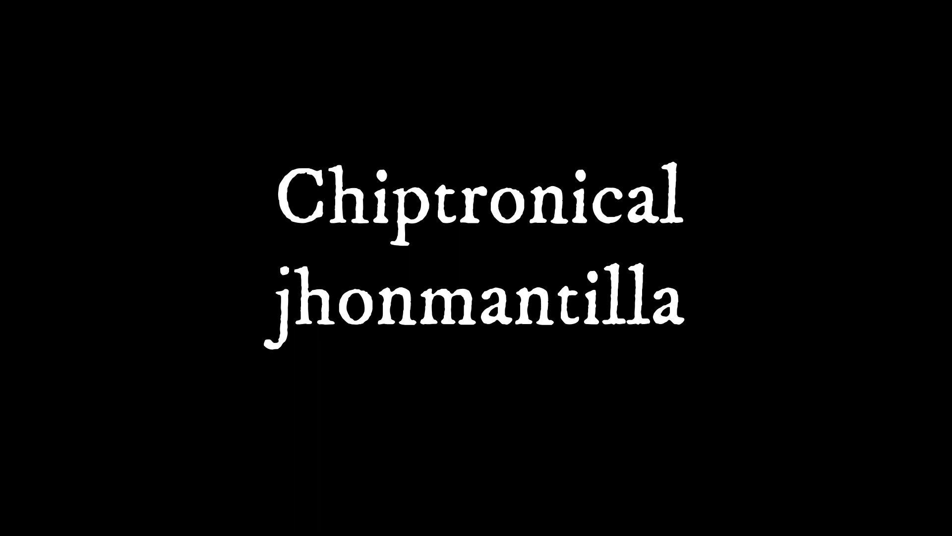